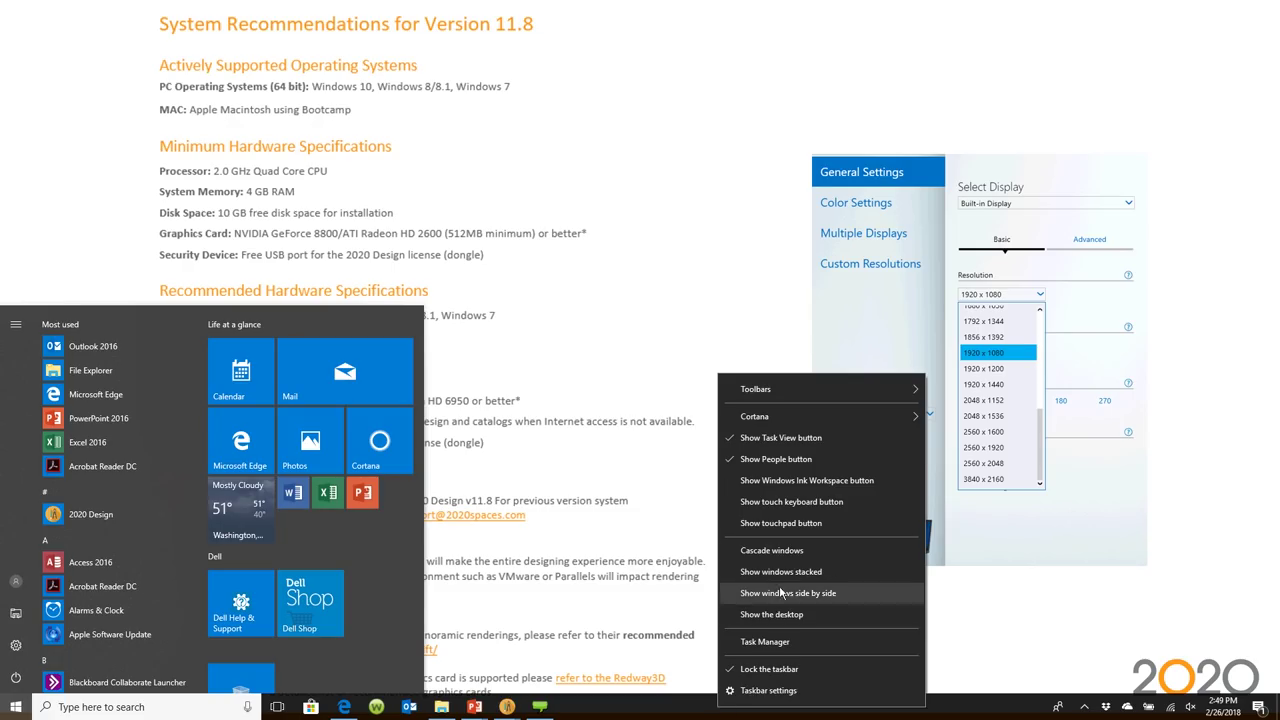
Show the desktop and open the Windows display settings.
{"action": "left_click", "coordinate": [791, 616]}
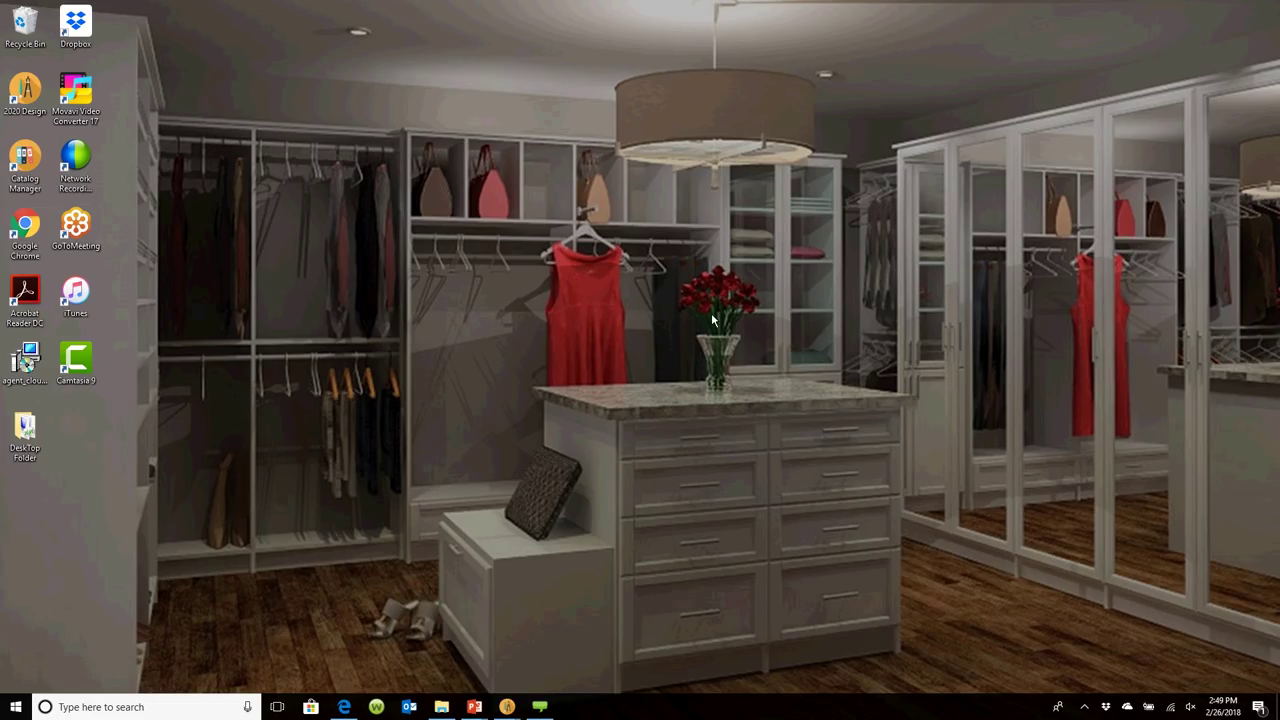
{"action": "right_click", "coordinate": [549, 364]}
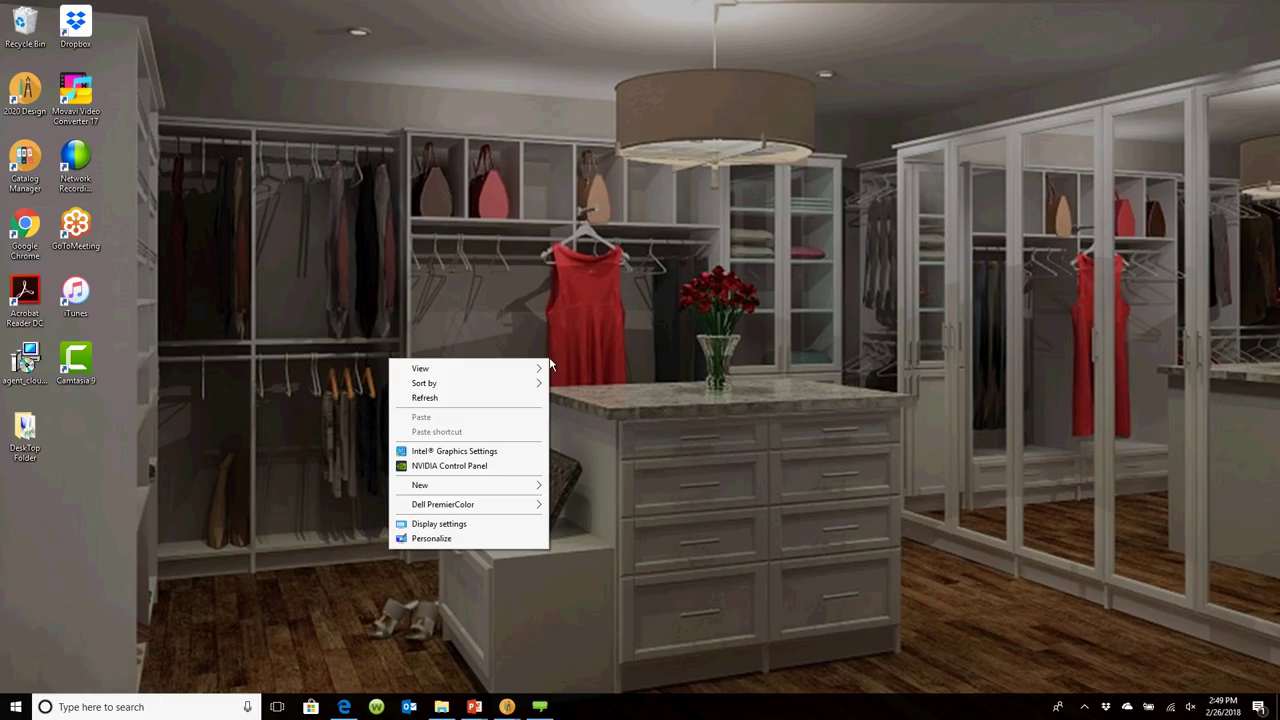
{"action": "left_click", "coordinate": [479, 523]}
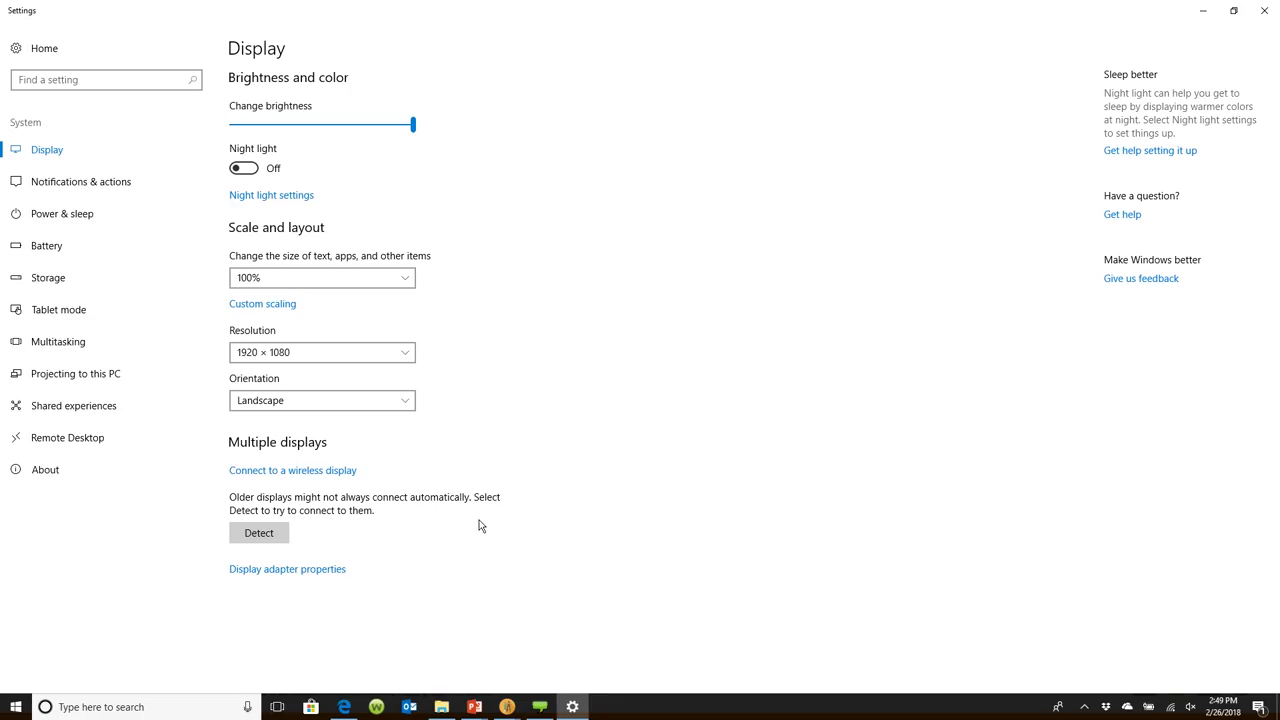
Review the available screen resolutions up to the recommended one, keep the current resolution, and close the display settings.
{"action": "left_click", "coordinate": [408, 357]}
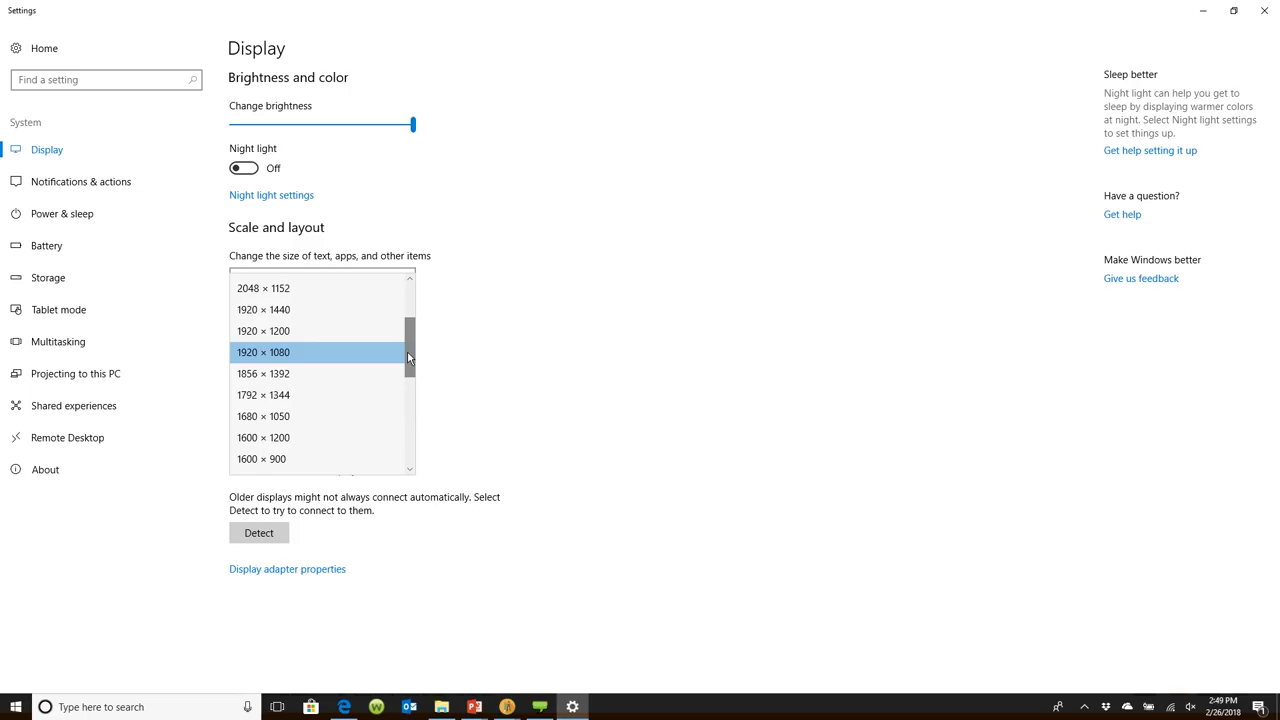
{"action": "left_click_drag", "start_coordinate": [408, 357], "coordinate": [409, 292]}
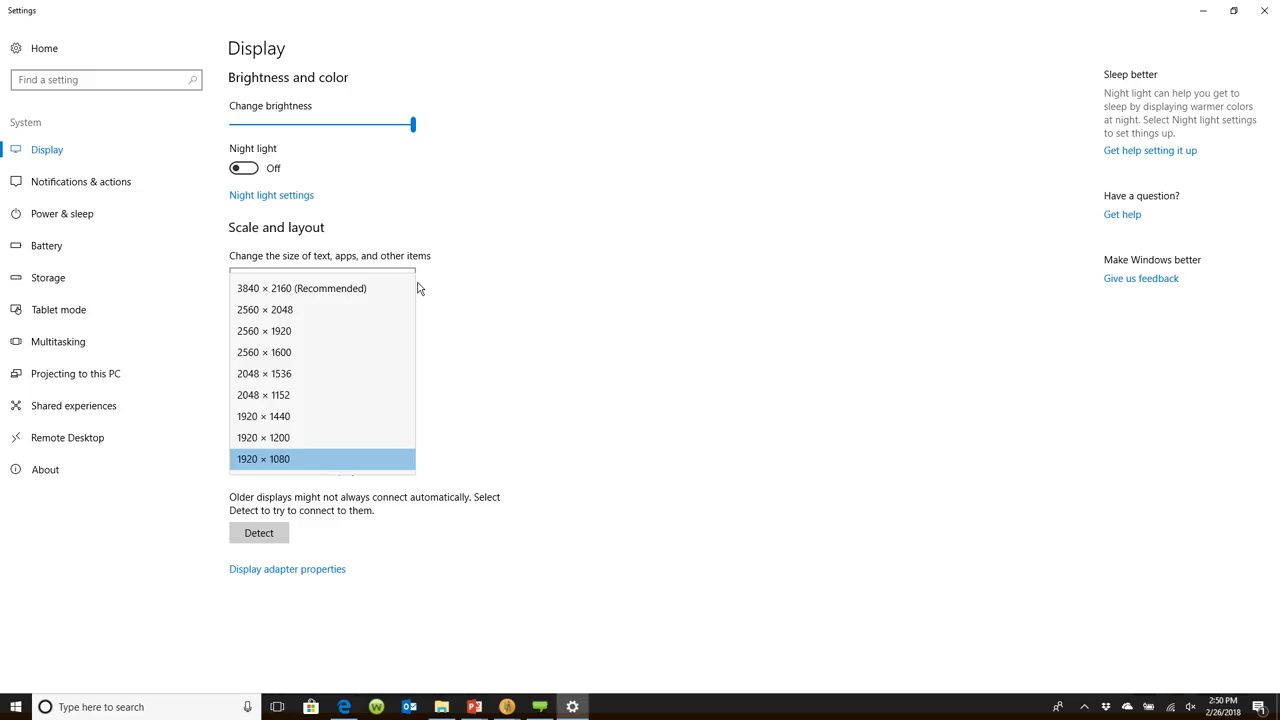
{"action": "left_click", "coordinate": [420, 288]}
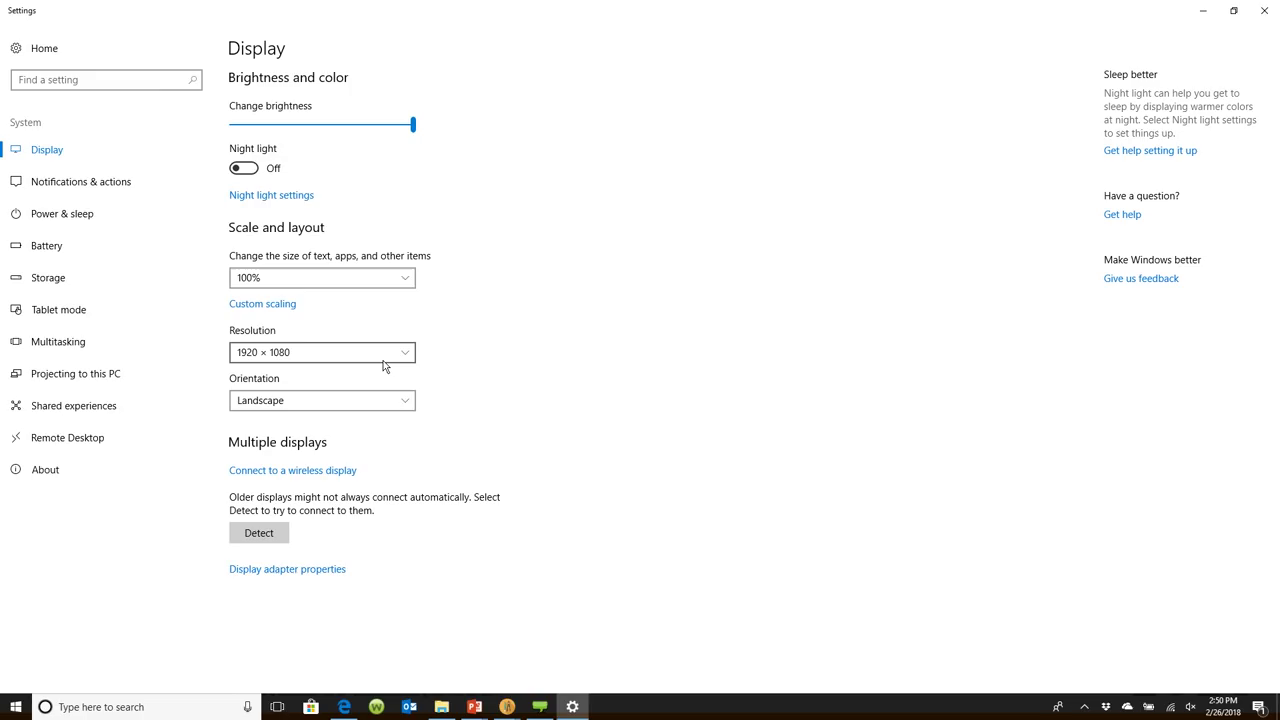
{"action": "left_click", "coordinate": [406, 353]}
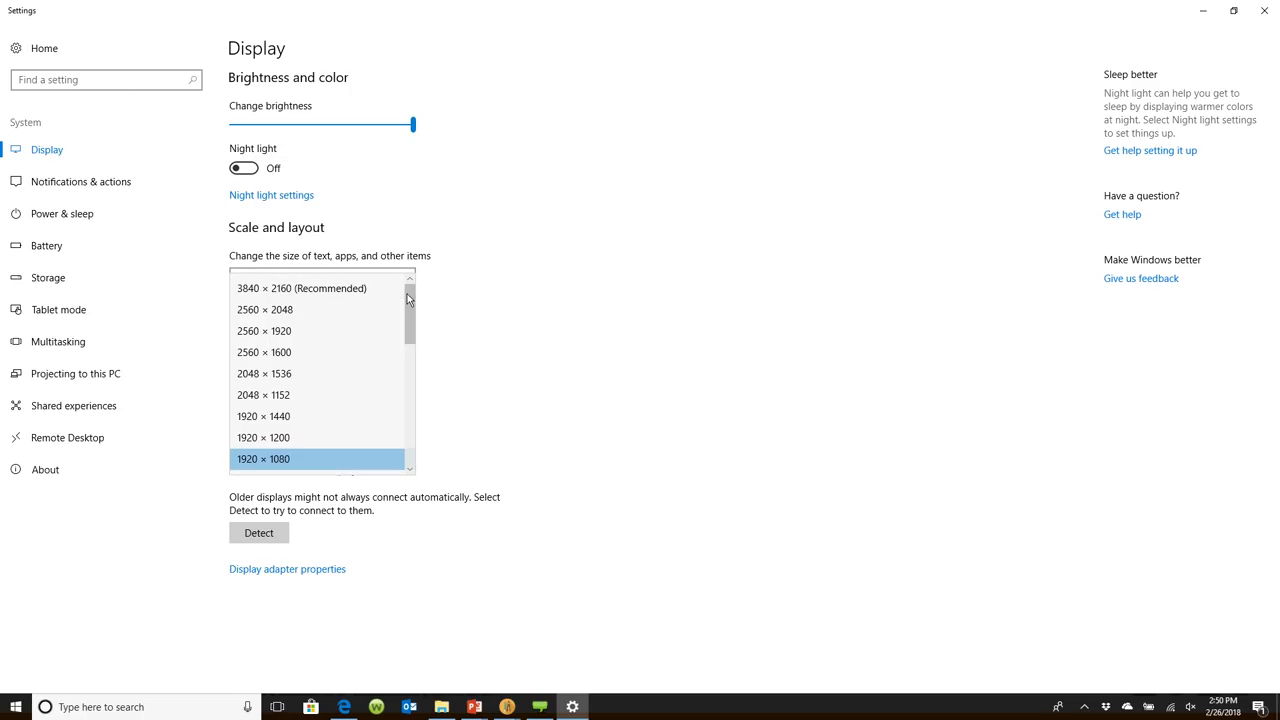
{"action": "left_click", "coordinate": [556, 370]}
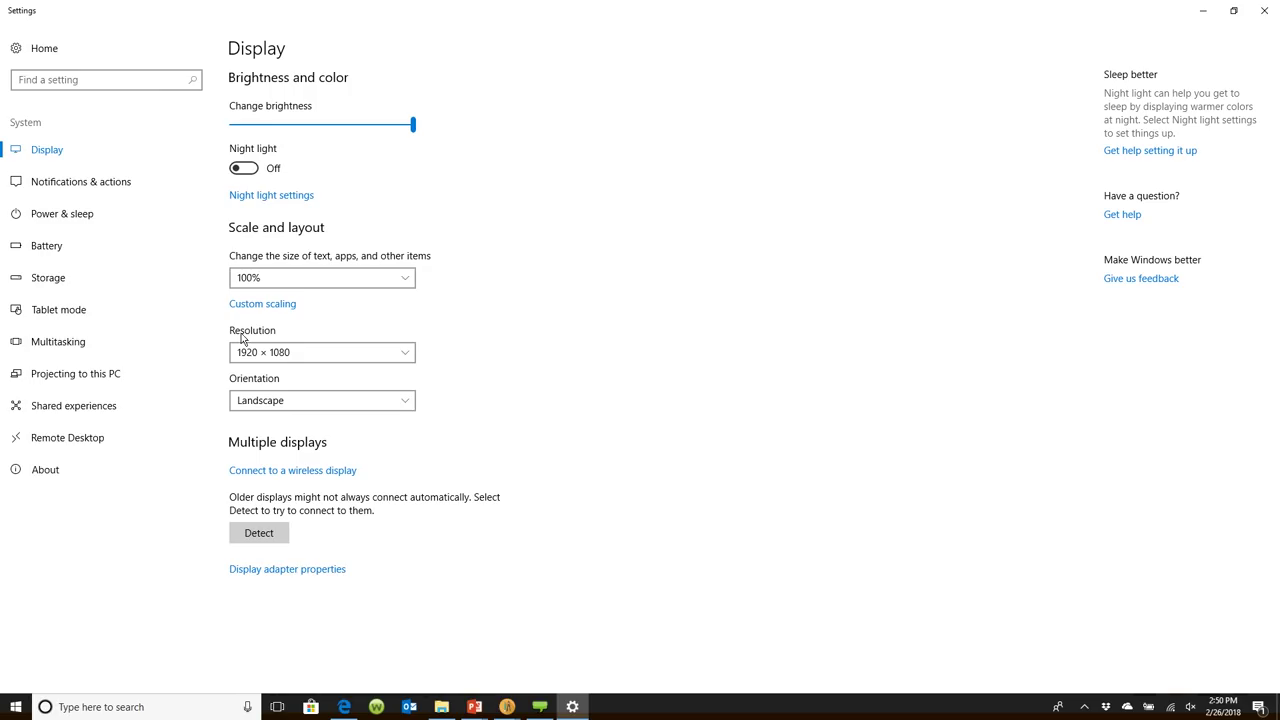
{"action": "left_click", "coordinate": [408, 355]}
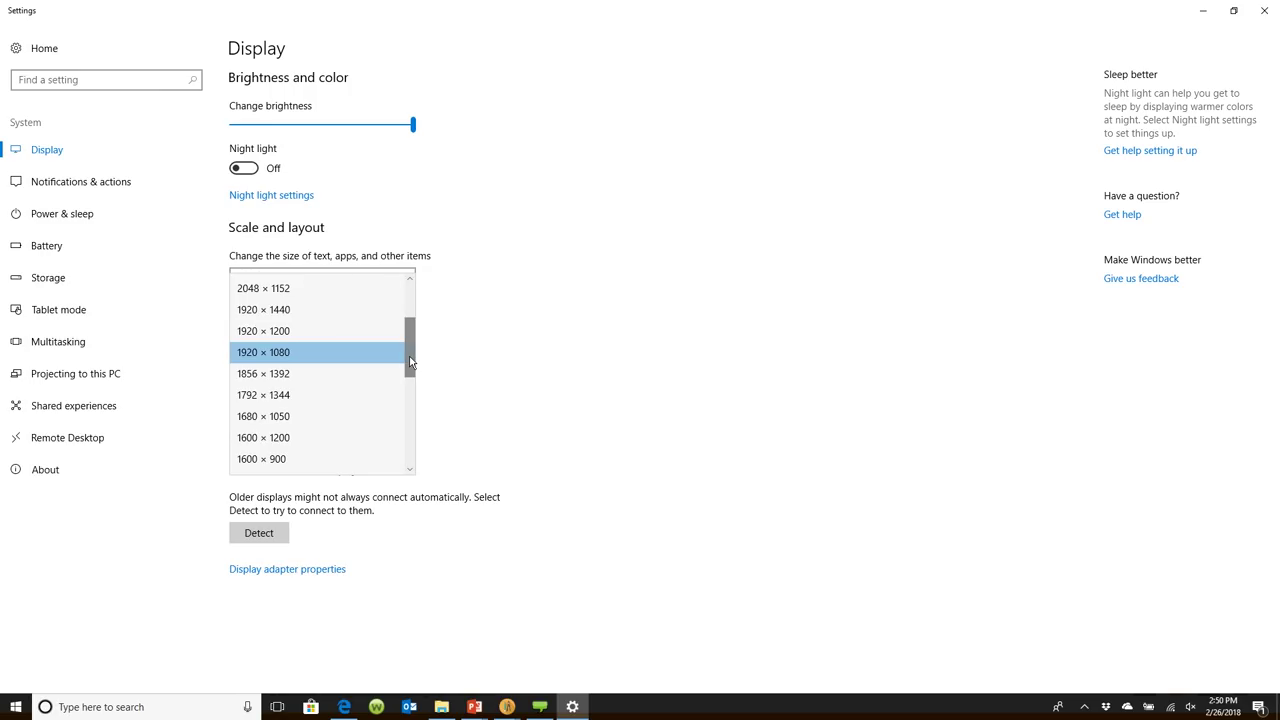
{"action": "left_click_drag", "start_coordinate": [410, 362], "coordinate": [413, 303]}
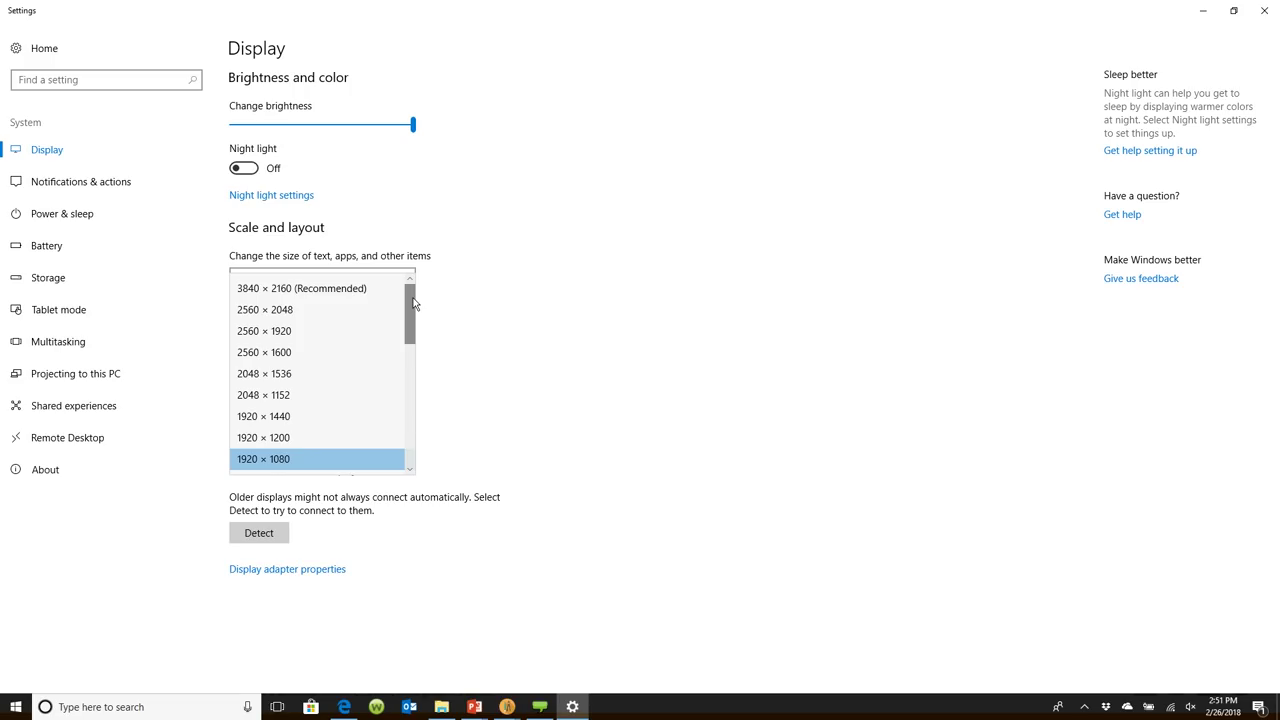
{"action": "left_click", "coordinate": [700, 304]}
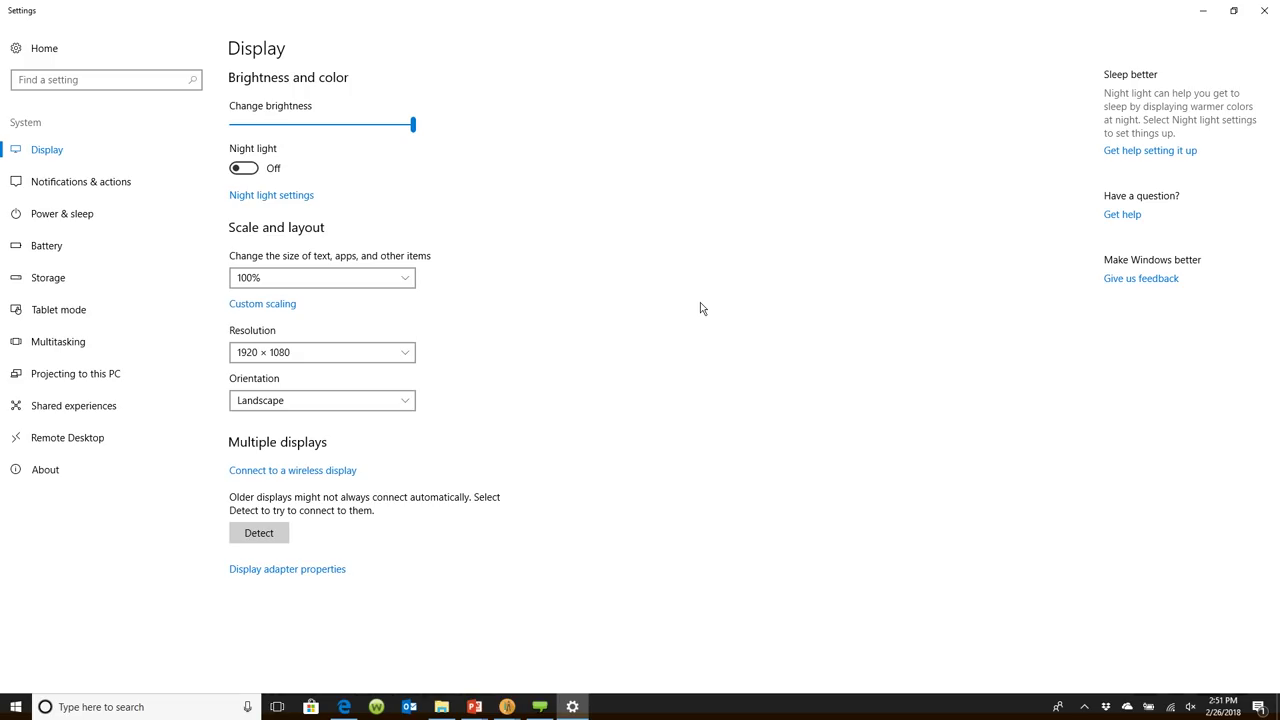
{"action": "left_click", "coordinate": [1268, 16]}
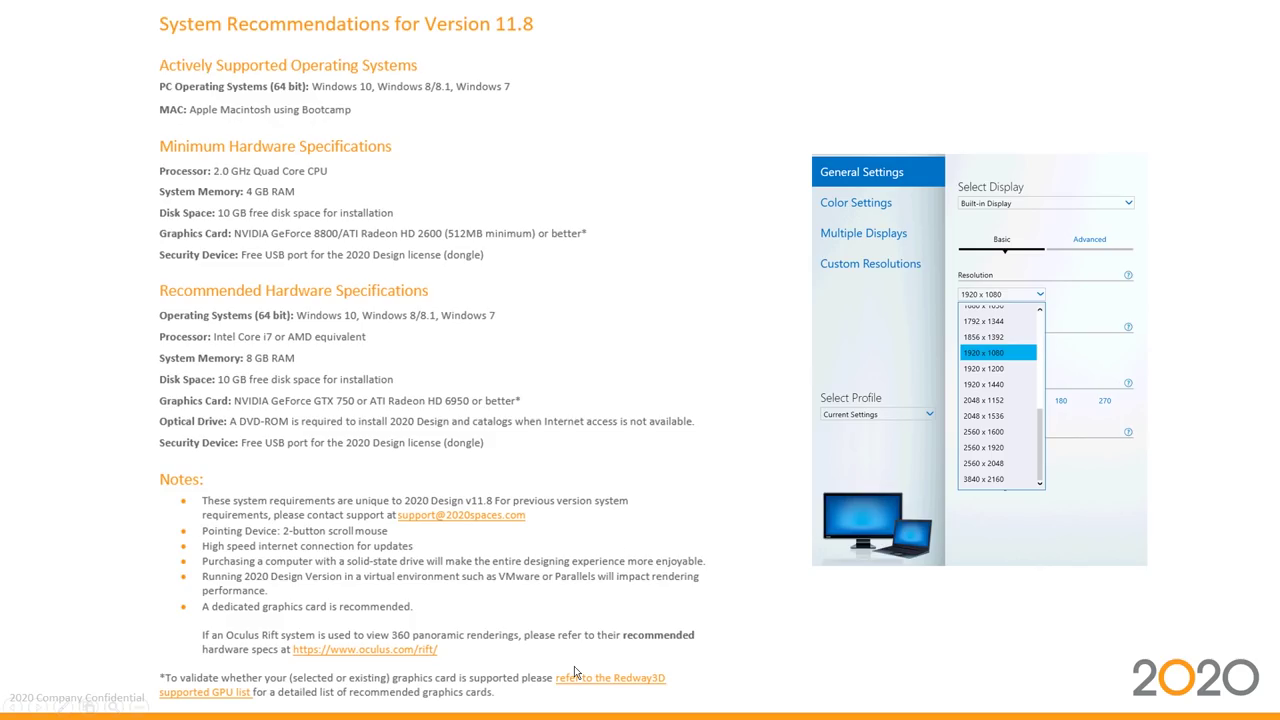
Switch to the 2020 Design floor plan window.
{"action": "key", "text": "super"}
{"action": "mouse_move", "coordinate": [500, 686]}
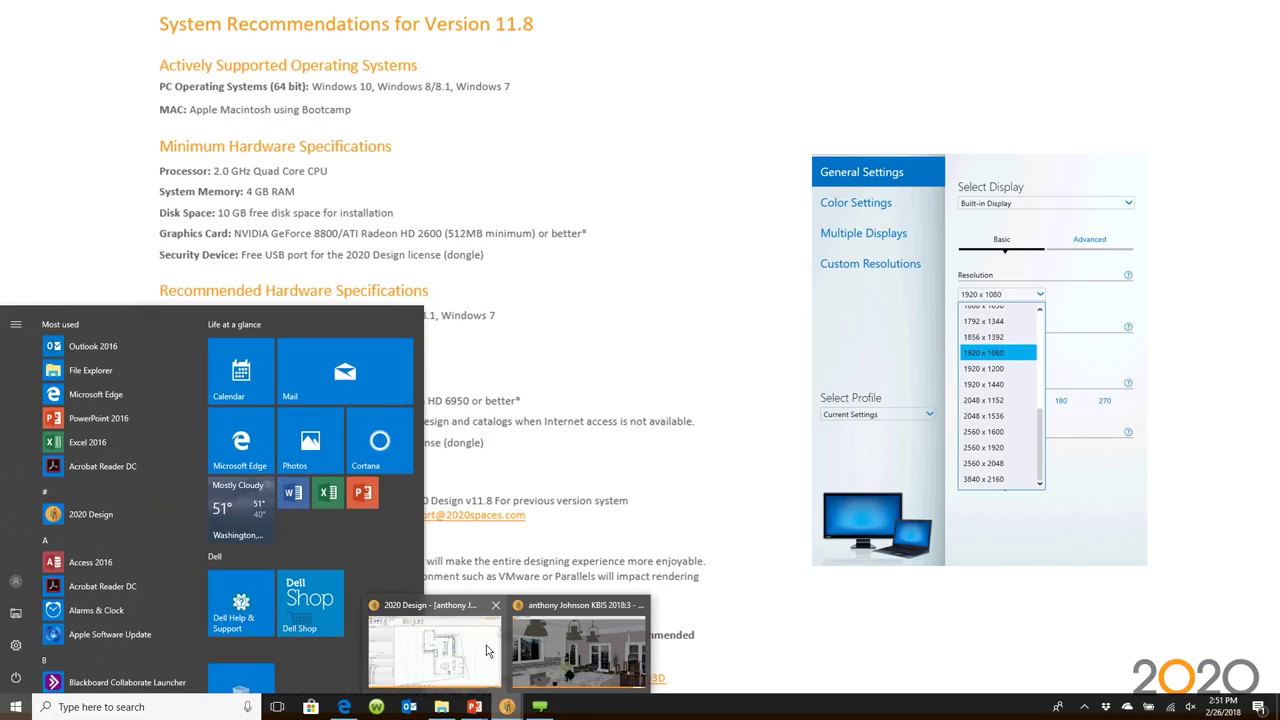
{"action": "left_click", "coordinate": [490, 652]}
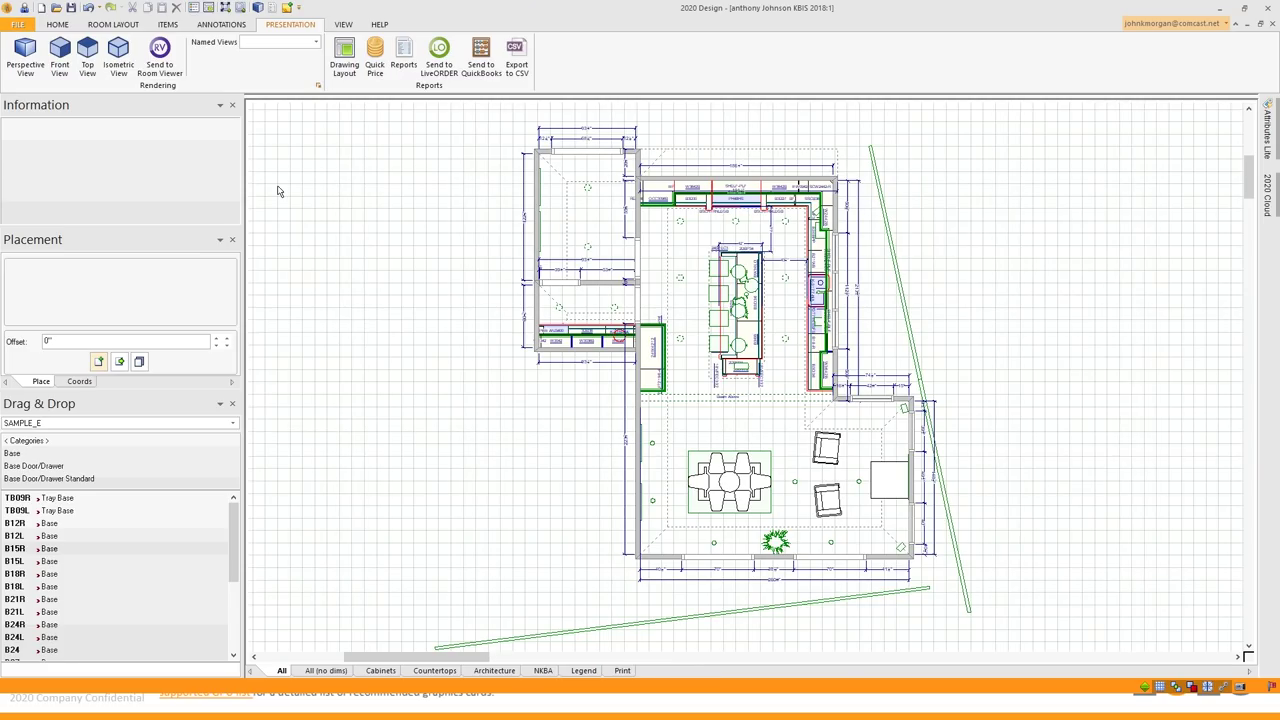
Review the rendering performance preferences, including the shape display quality choices, and close the preferences without applying changes.
{"action": "left_click", "coordinate": [19, 25]}
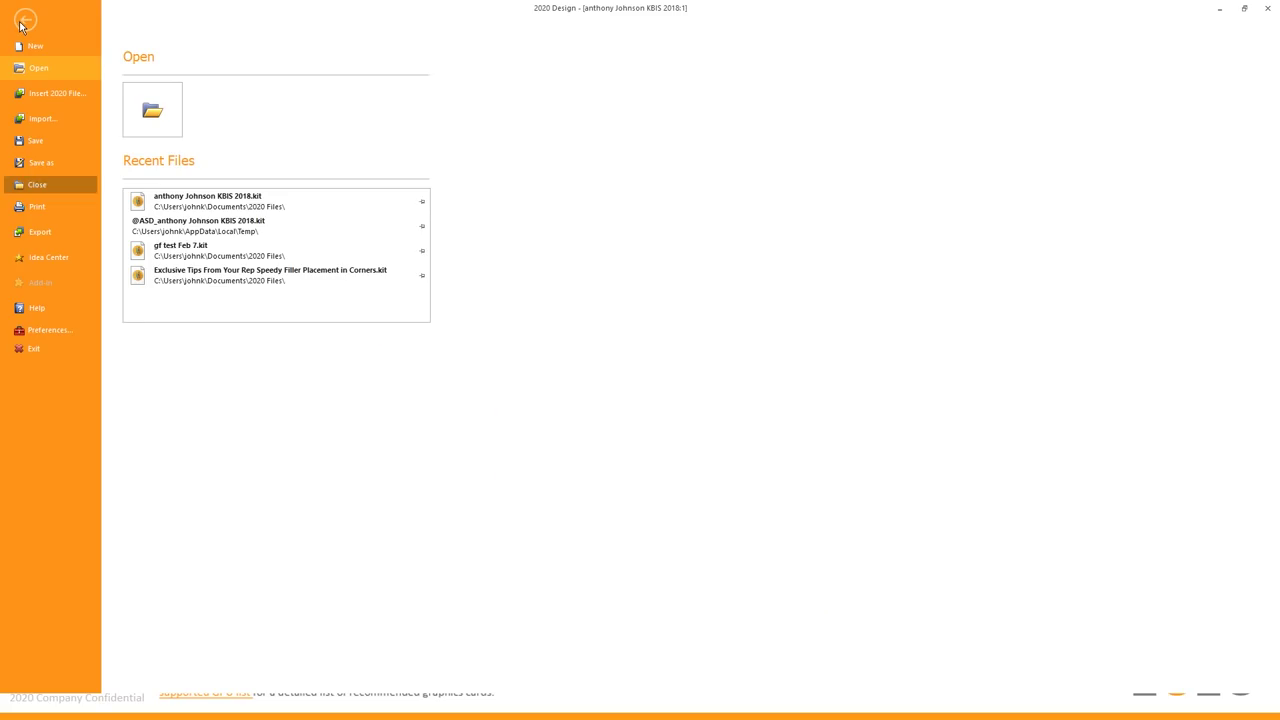
{"action": "left_click", "coordinate": [50, 330]}
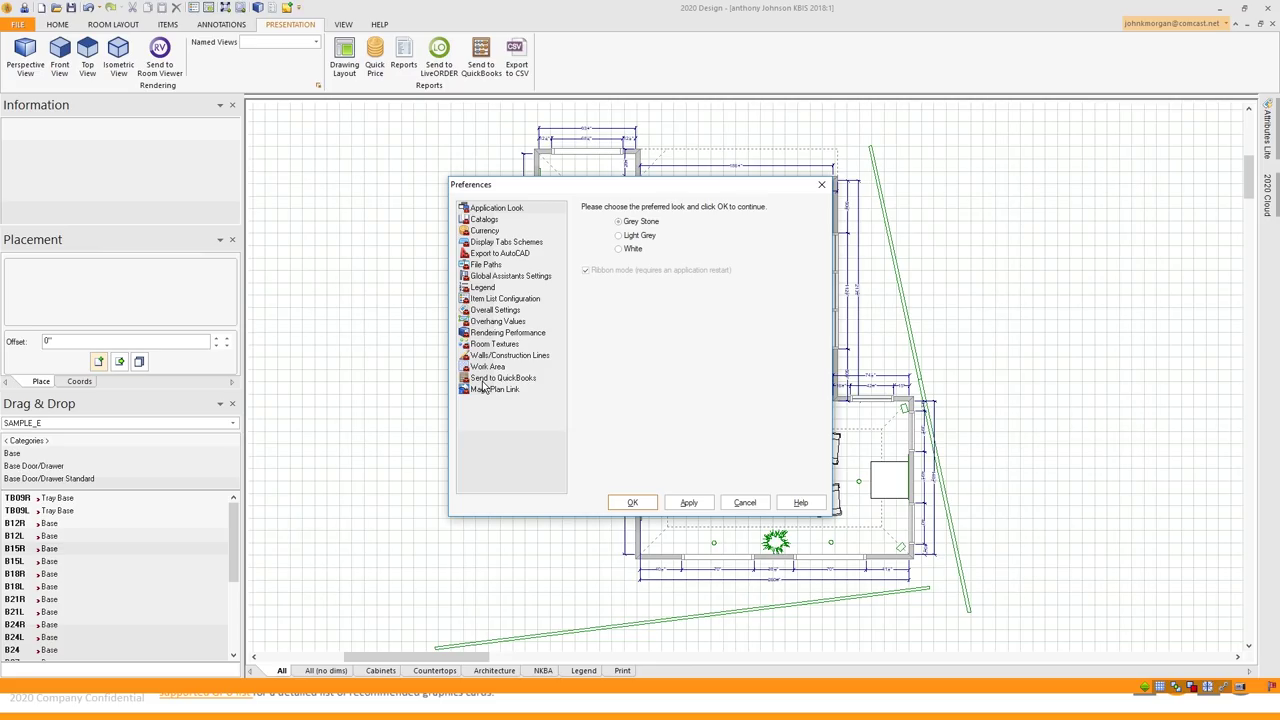
{"action": "left_click", "coordinate": [508, 333]}
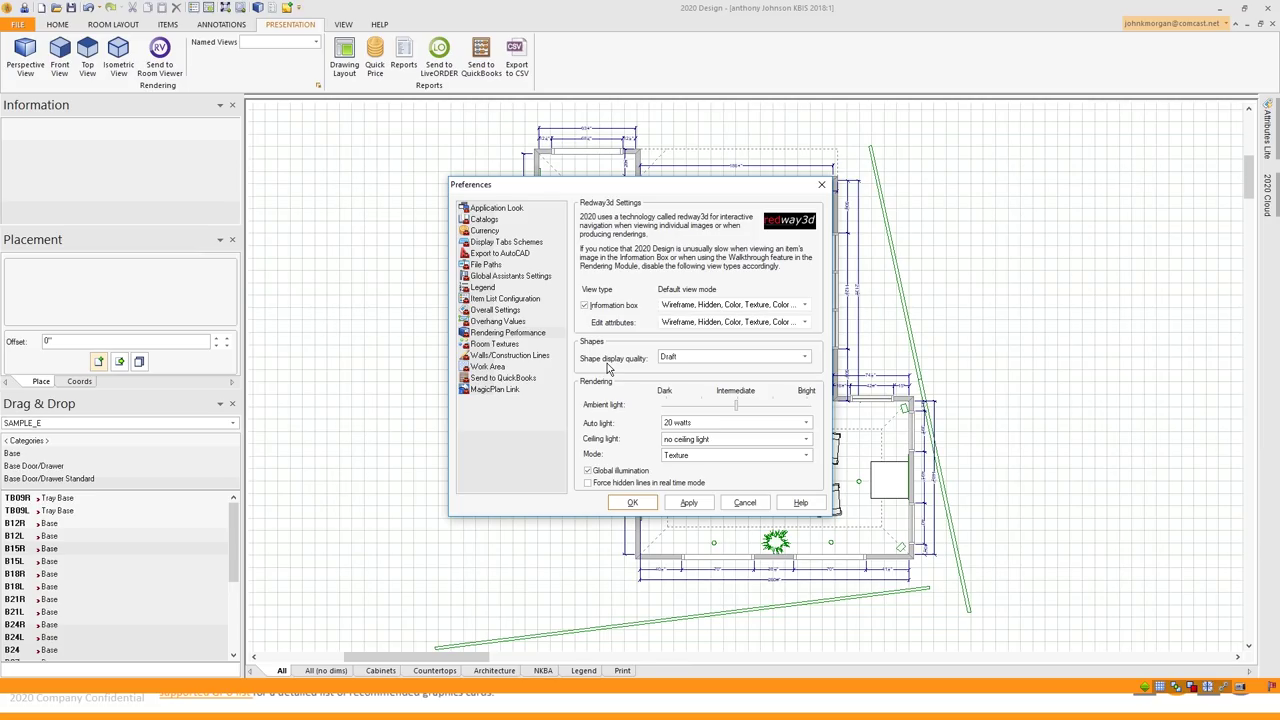
{"action": "left_click", "coordinate": [805, 358]}
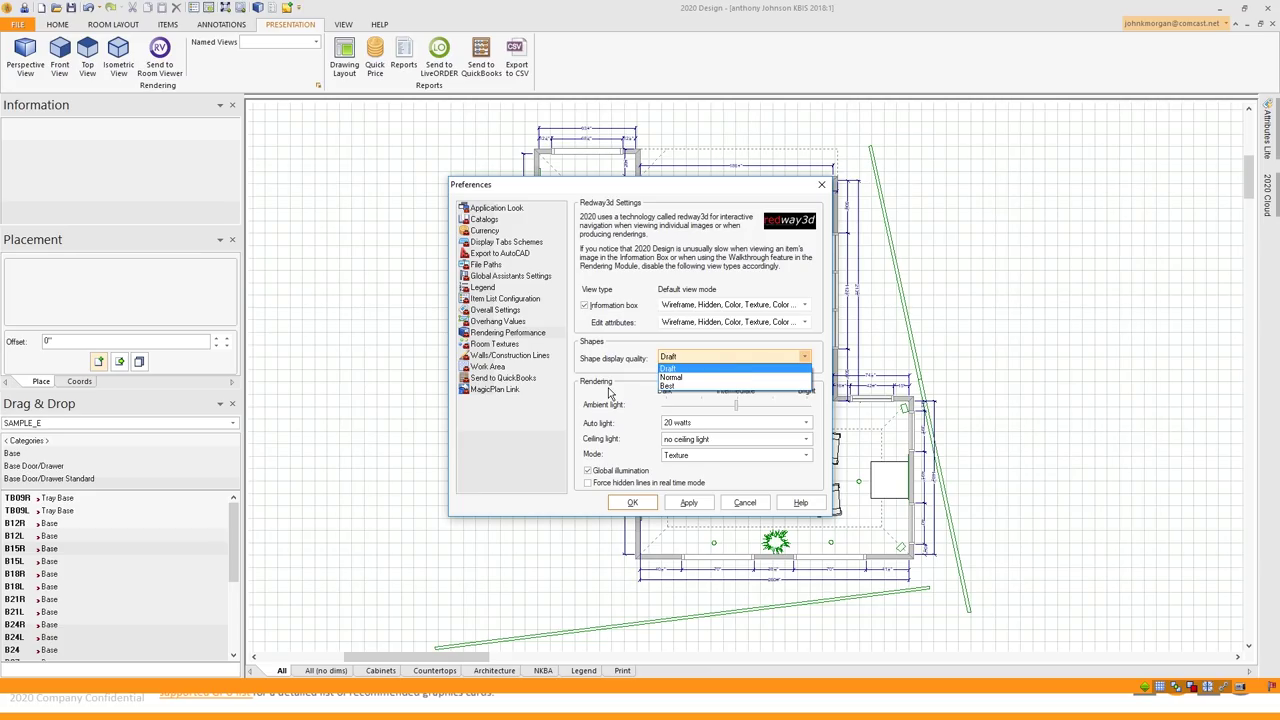
{"action": "left_click", "coordinate": [601, 458]}
{"action": "left_click", "coordinate": [747, 503]}
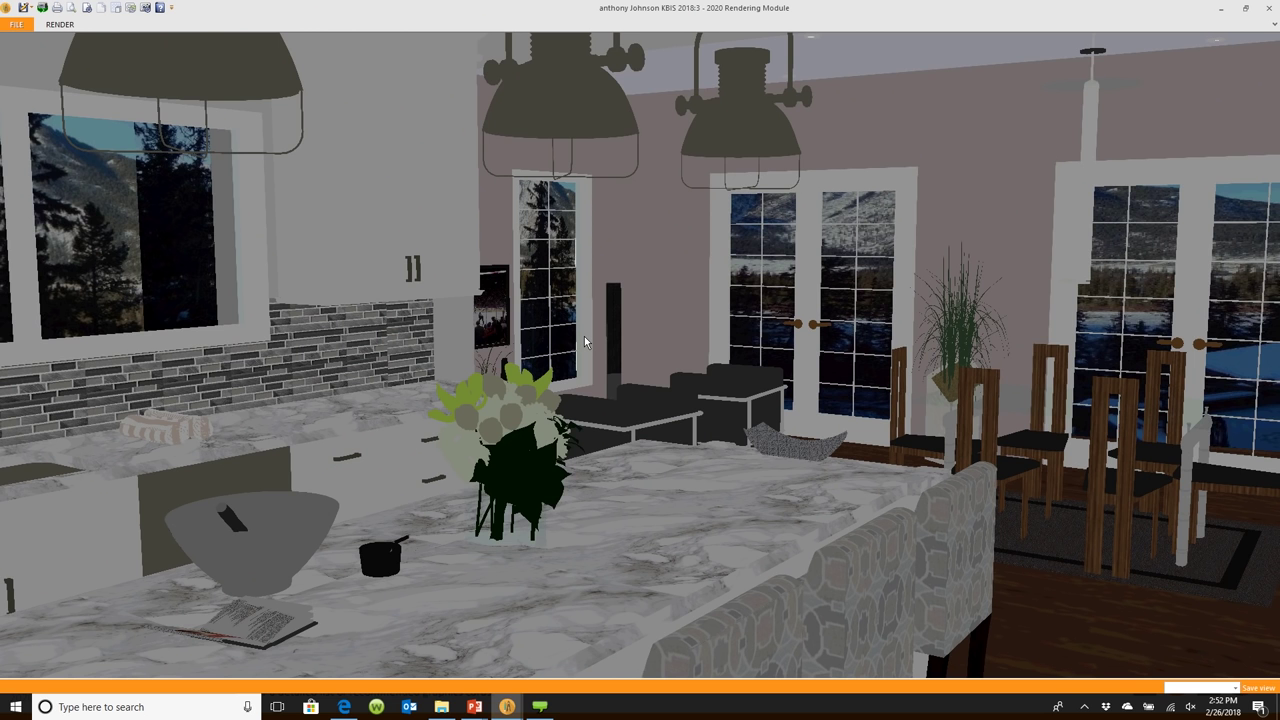
Restore the Rendering Module to a smaller window and place it over the kitchen floor plan.
{"action": "mouse_move", "coordinate": [584, 336]}
{"action": "left_mouse_down"}
{"action": "mouse_move", "coordinate": [587, 375]}
{"action": "mouse_move", "coordinate": [590, 340]}
{"action": "left_mouse_up"}
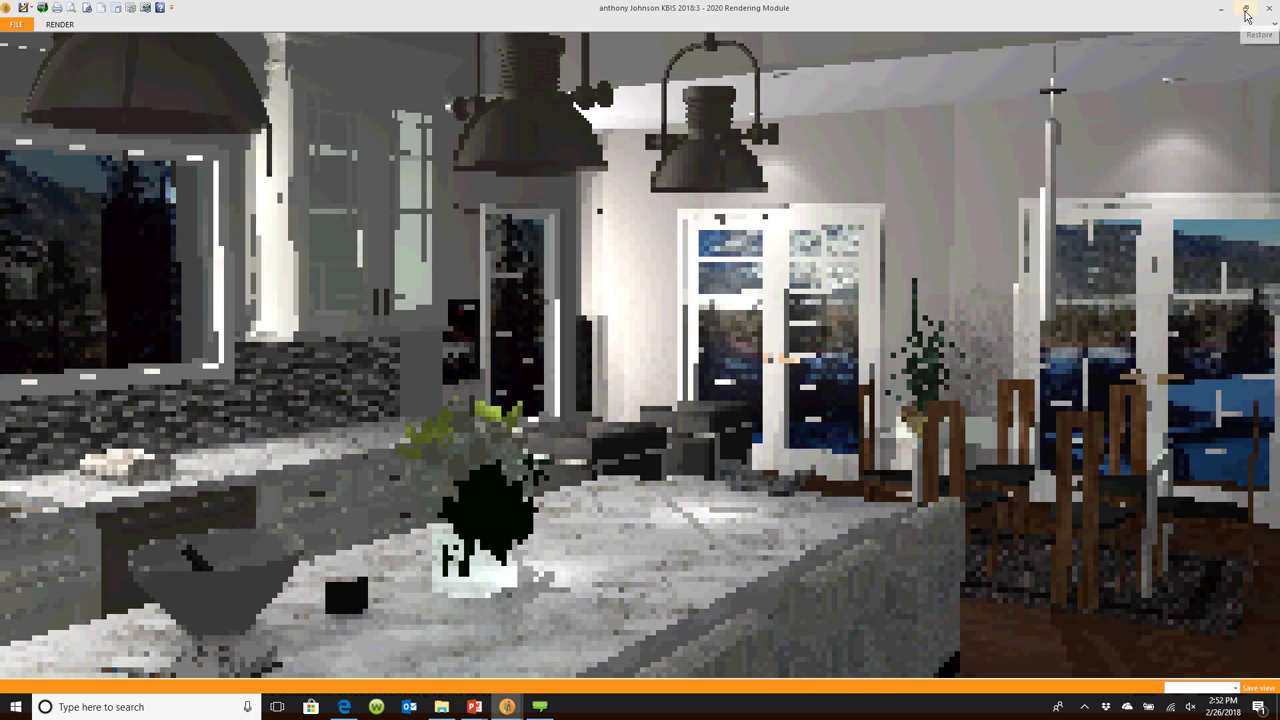
{"action": "left_click", "coordinate": [1247, 14]}
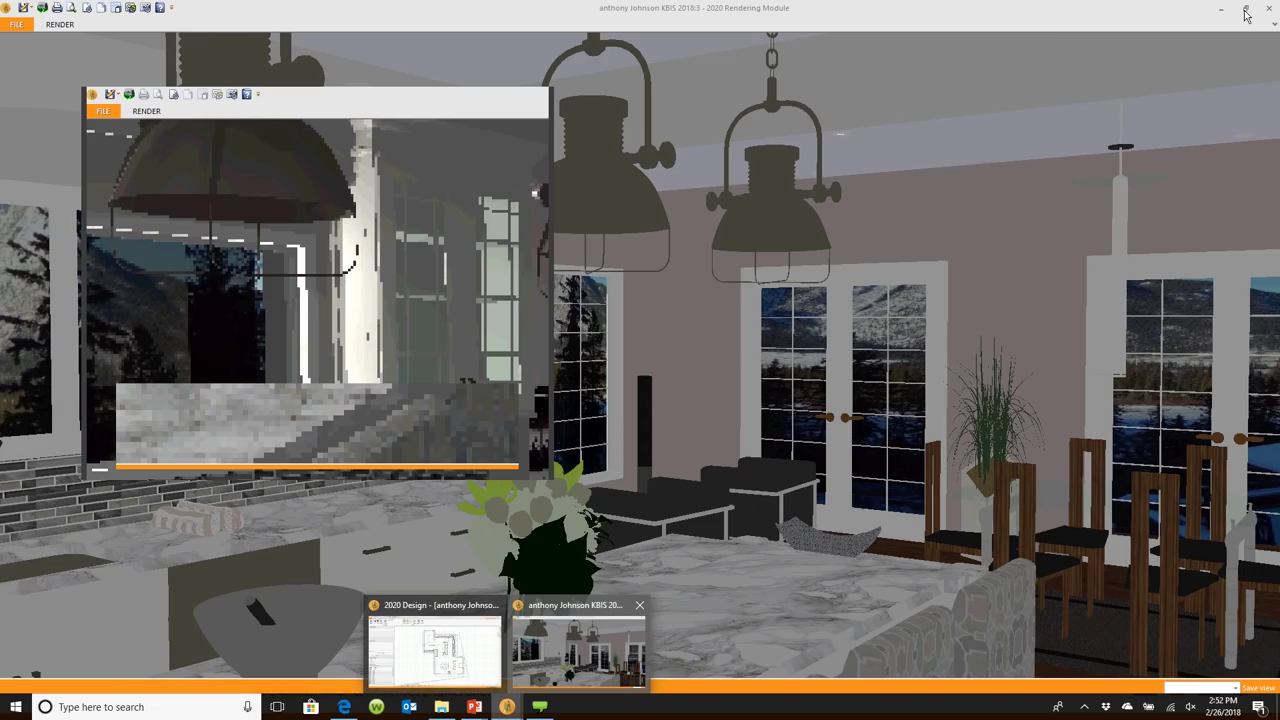
{"action": "left_click", "coordinate": [507, 707]}
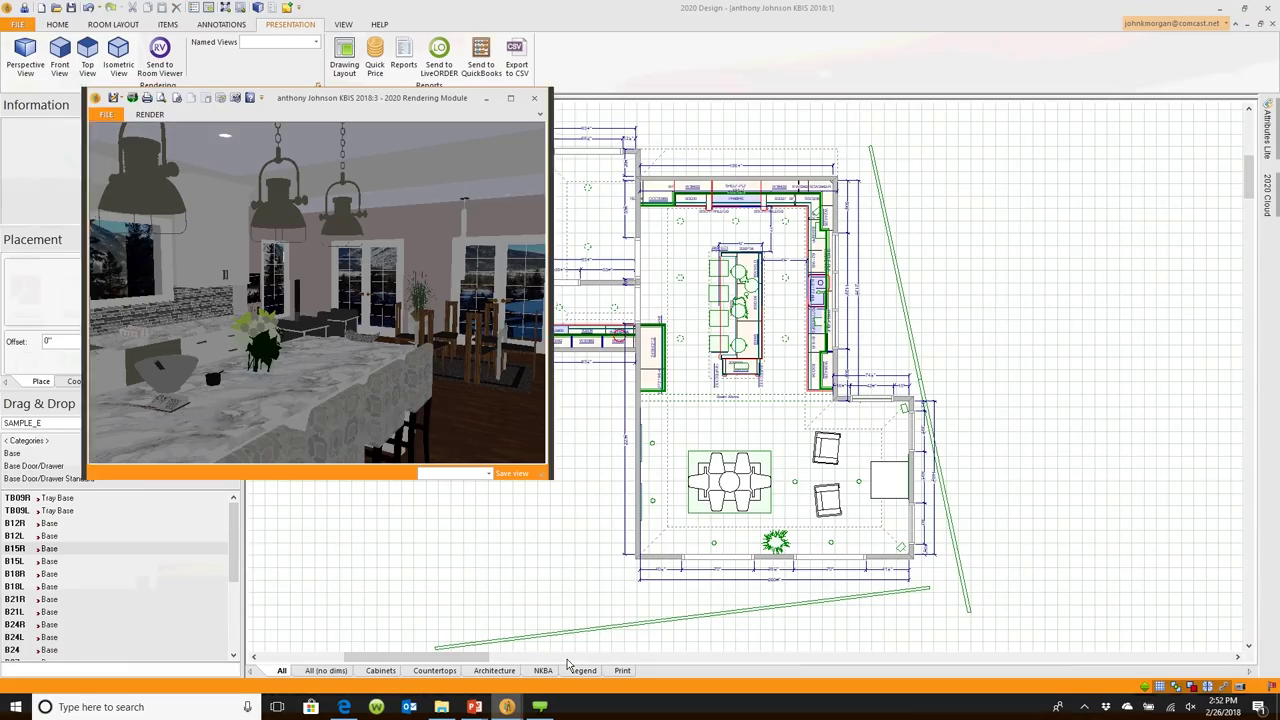
{"action": "left_click_drag", "start_coordinate": [354, 112], "coordinate": [585, 130]}
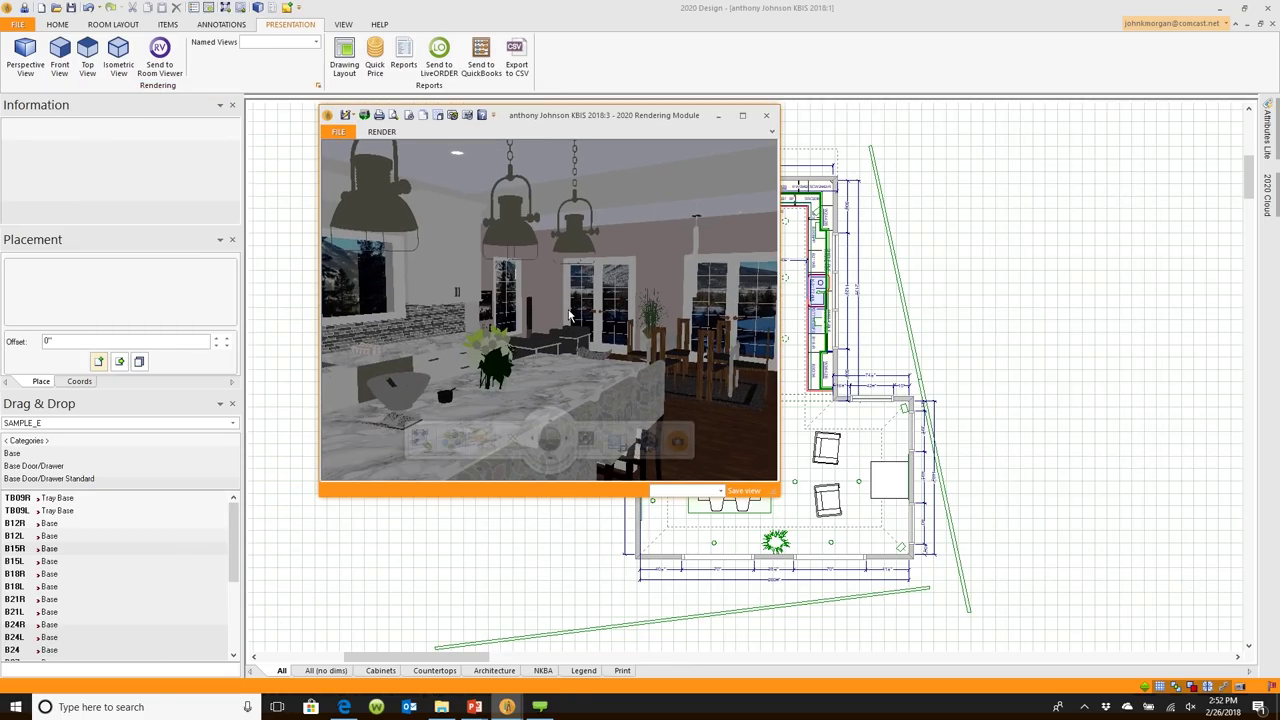
Turn the rendered view down toward the island seating and make the Rendering Module window slightly narrower.
{"action": "left_click_drag", "start_coordinate": [570, 316], "coordinate": [580, 345]}
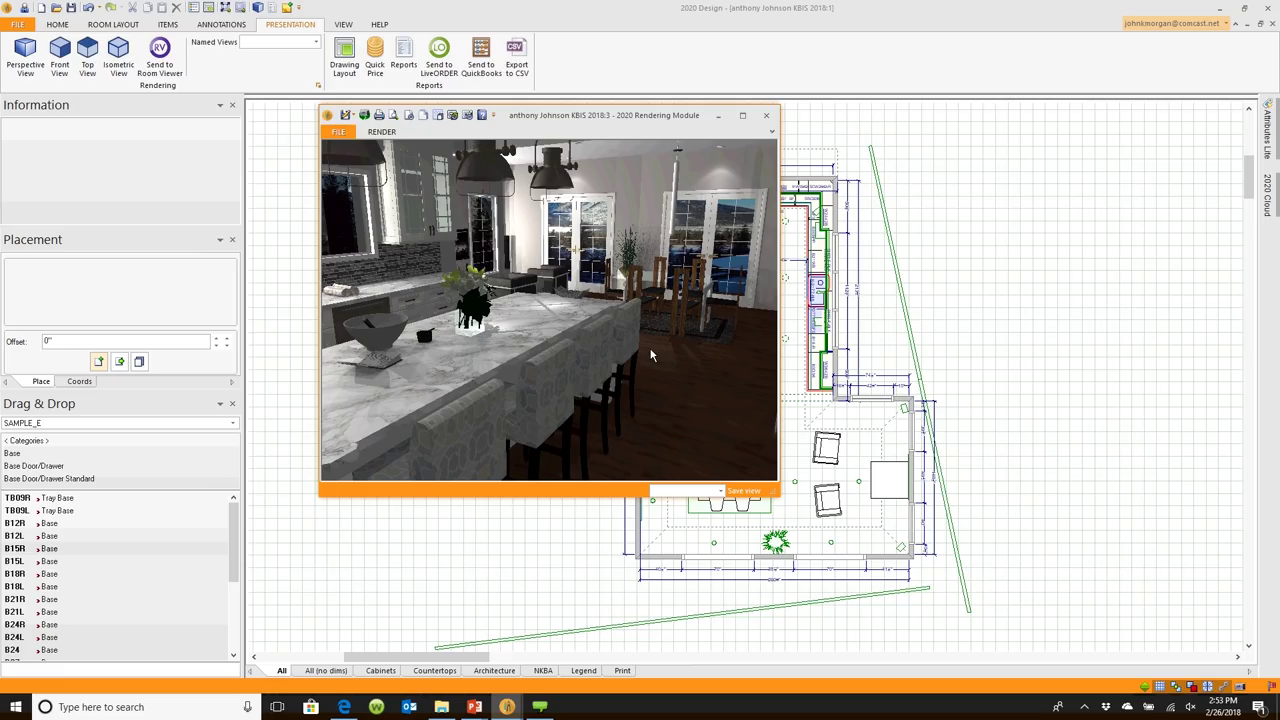
{"action": "mouse_move", "coordinate": [650, 355]}
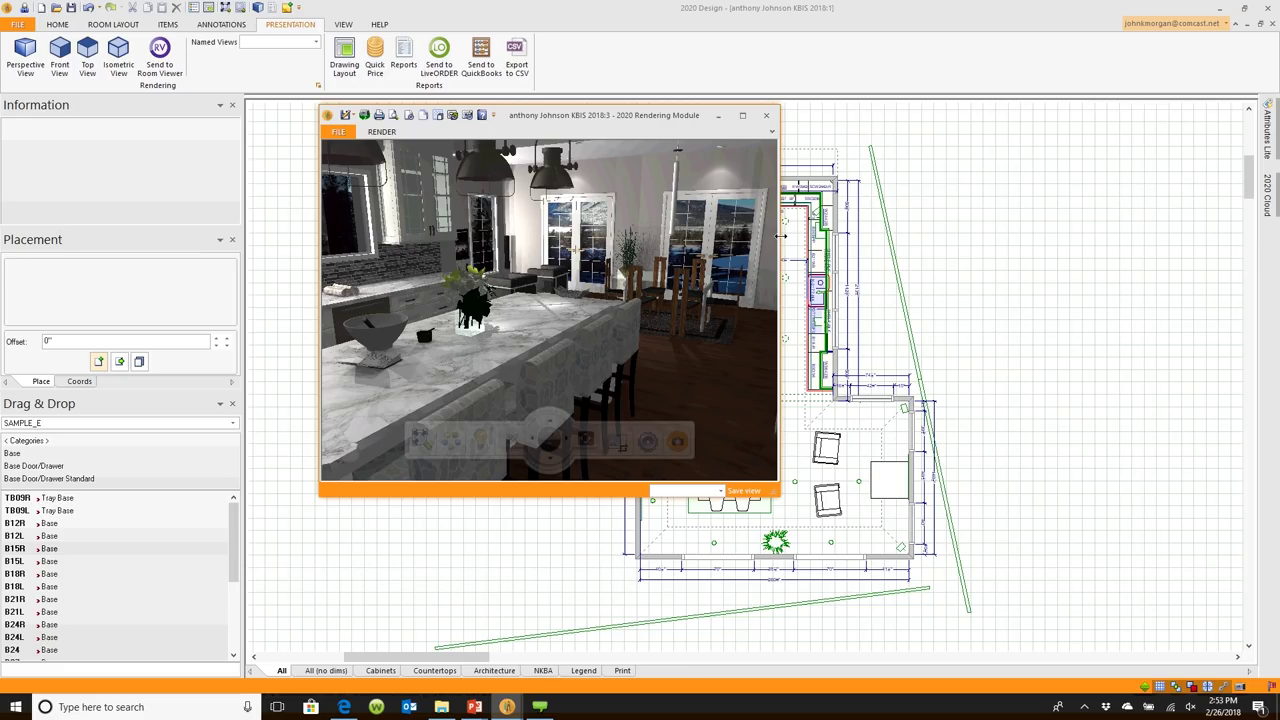
{"action": "mouse_move", "coordinate": [778, 216]}
{"action": "left_mouse_down"}
{"action": "mouse_move", "coordinate": [845, 216]}
{"action": "mouse_move", "coordinate": [742, 235]}
{"action": "mouse_move", "coordinate": [760, 240]}
{"action": "left_mouse_up"}
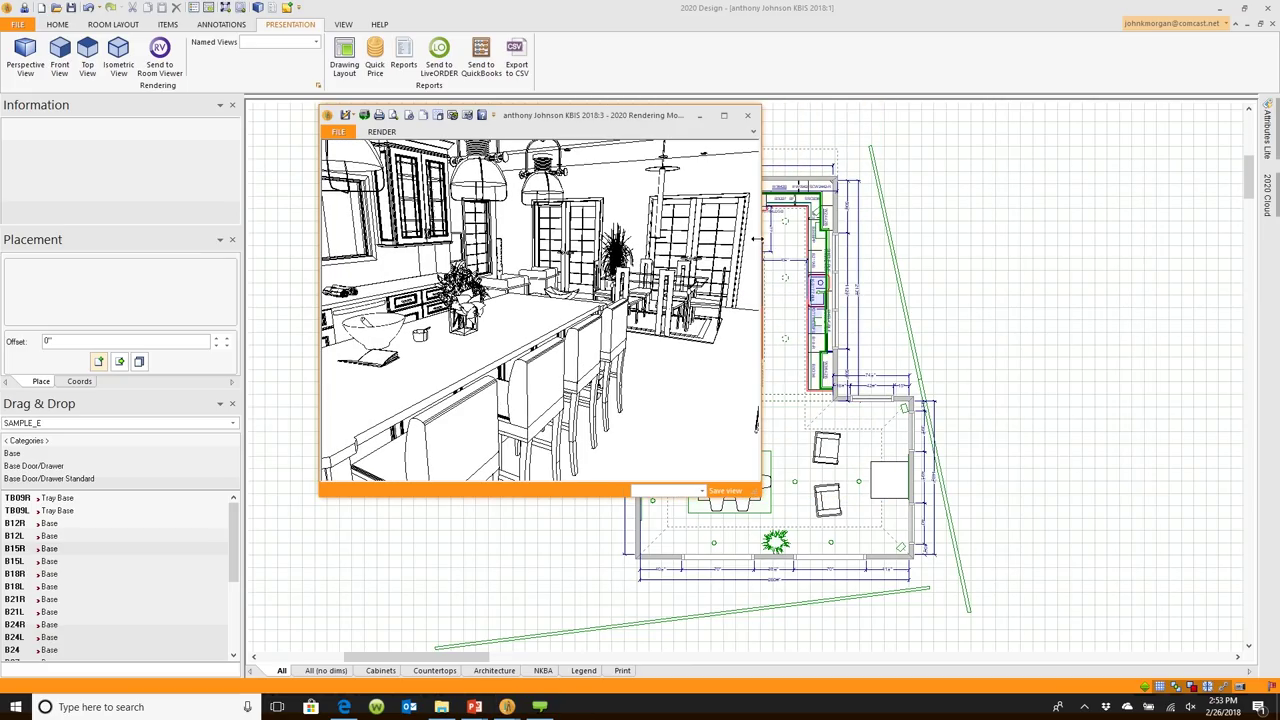
{"action": "left_click", "coordinate": [950, 258]}
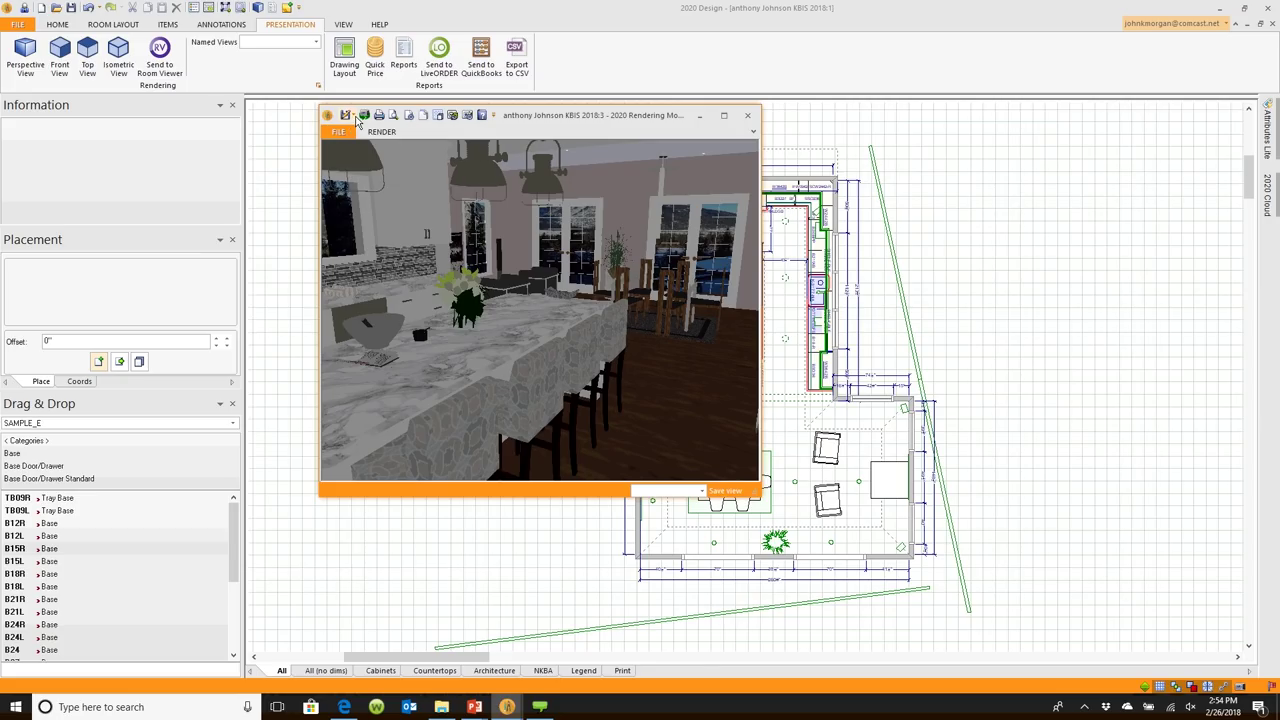
Start saving the kitchen view as a high resolution image at the proposed size with the aspect ratio preserved.
{"action": "mouse_move", "coordinate": [510, 371]}
{"action": "mouse_move", "coordinate": [560, 430]}
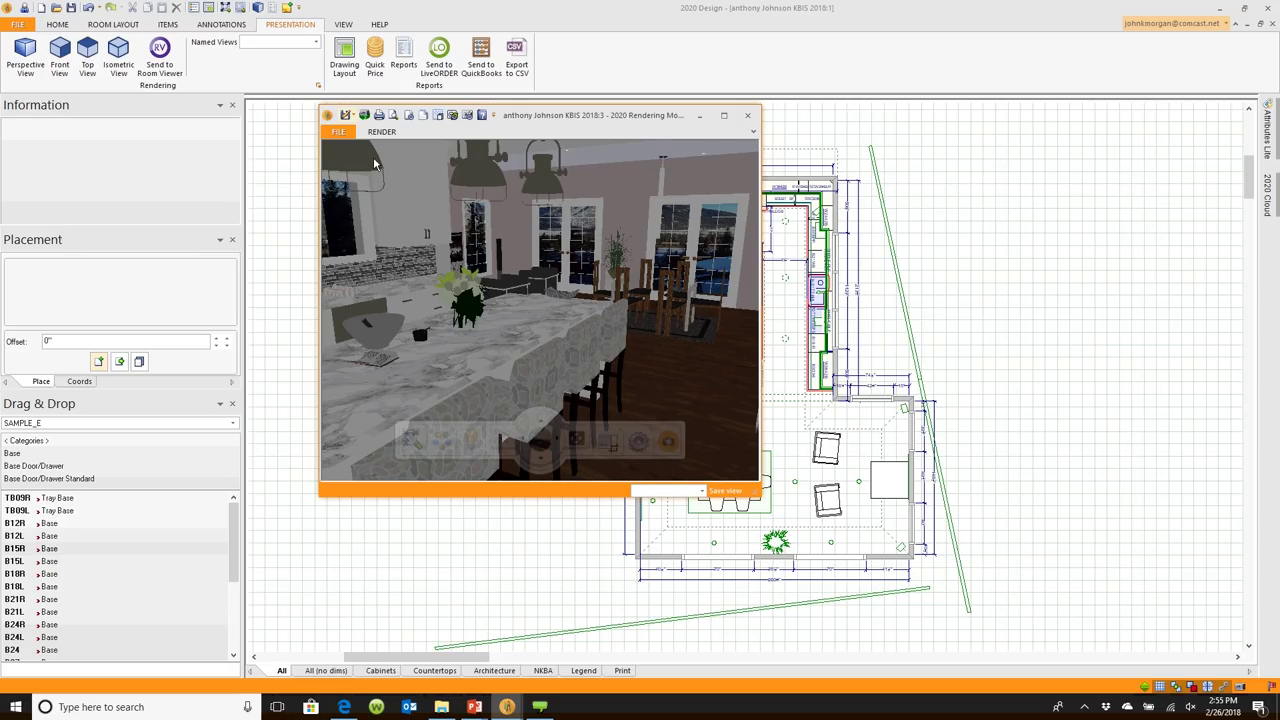
{"action": "left_click", "coordinate": [347, 115]}
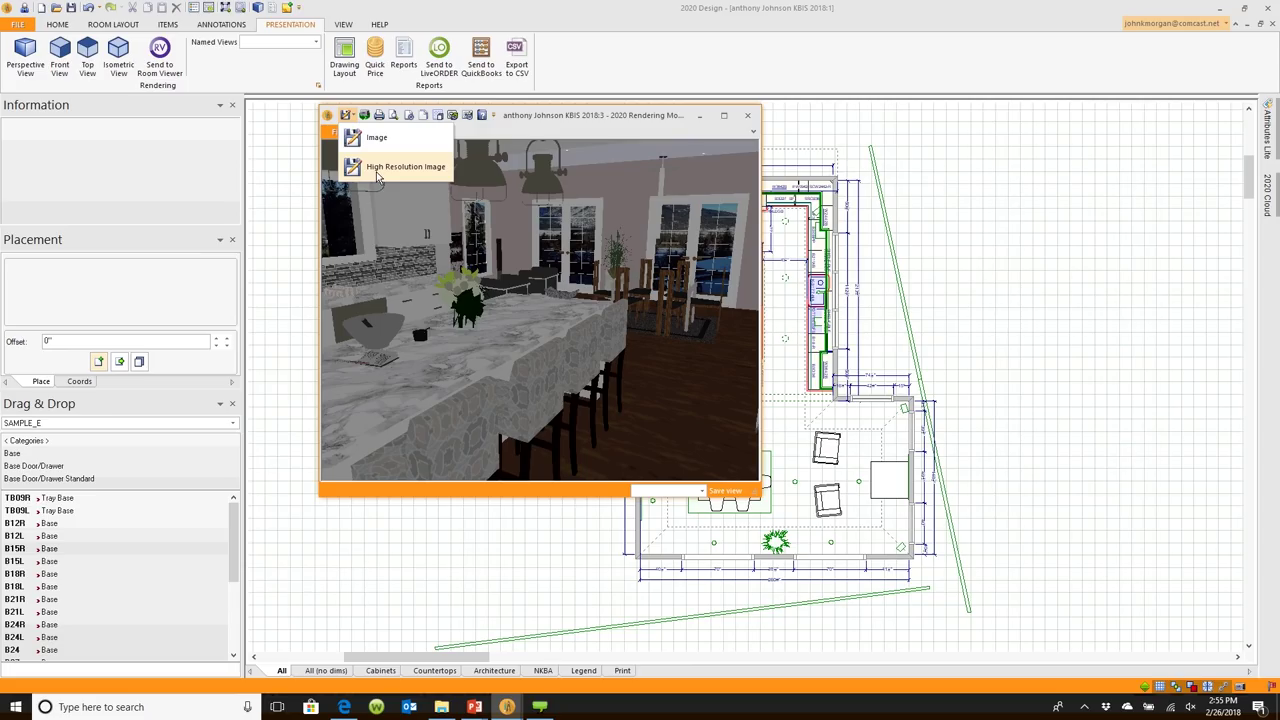
{"action": "left_click", "coordinate": [400, 167]}
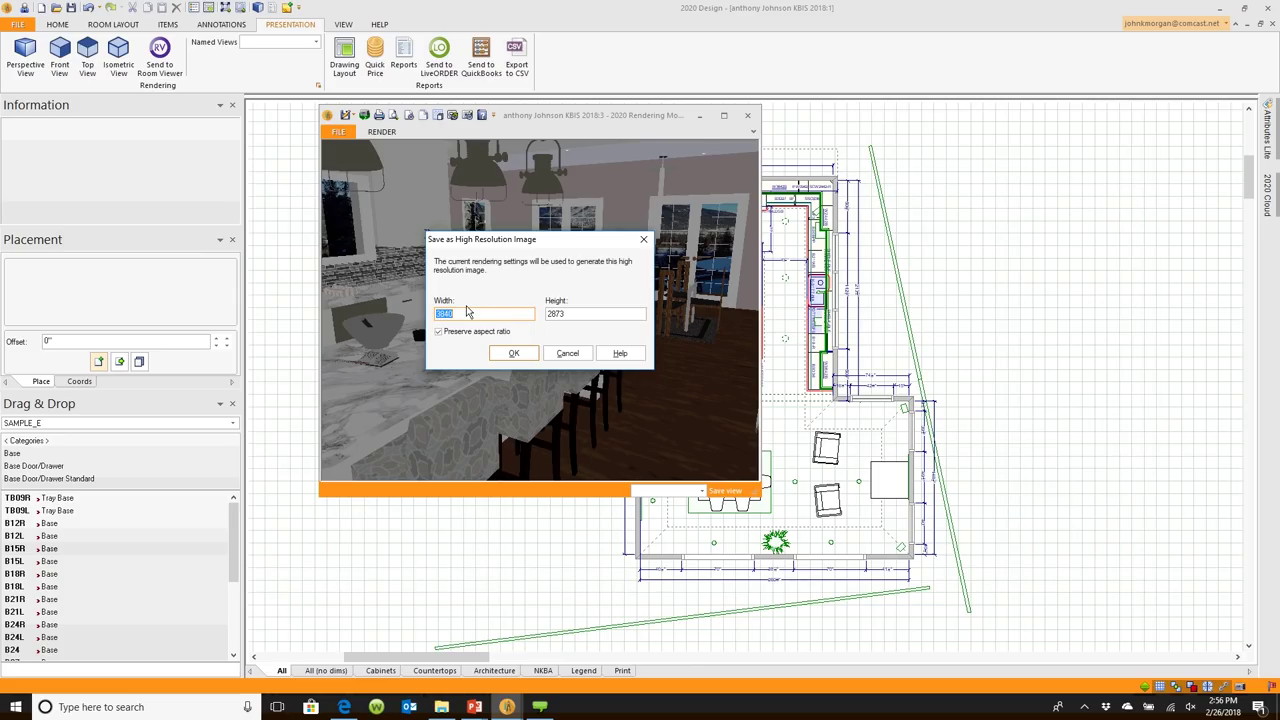
{"action": "left_click", "coordinate": [514, 354]}
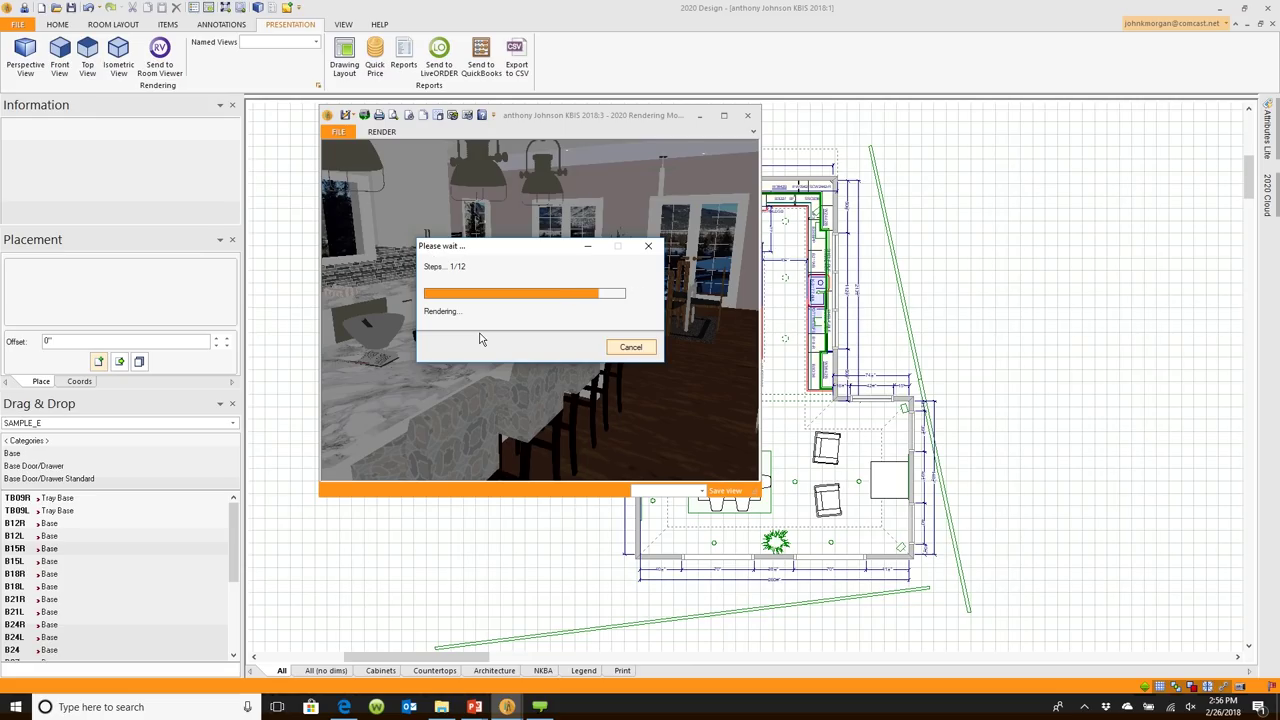
Return to the floor plan during the rendering, try zooming it out and in, and check the rendering progress.
{"action": "left_click", "coordinate": [461, 543]}
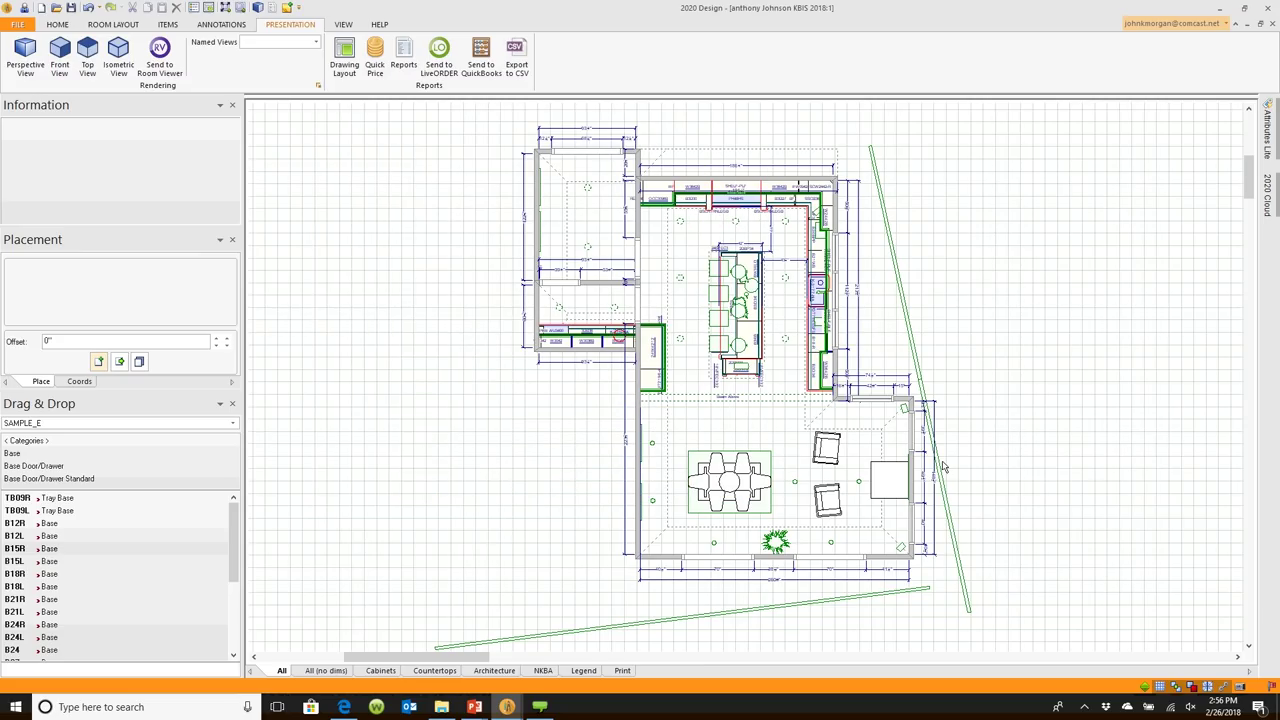
{"action": "scroll", "coordinate": [700, 405], "scroll_direction": "down", "scroll_amount": 5}
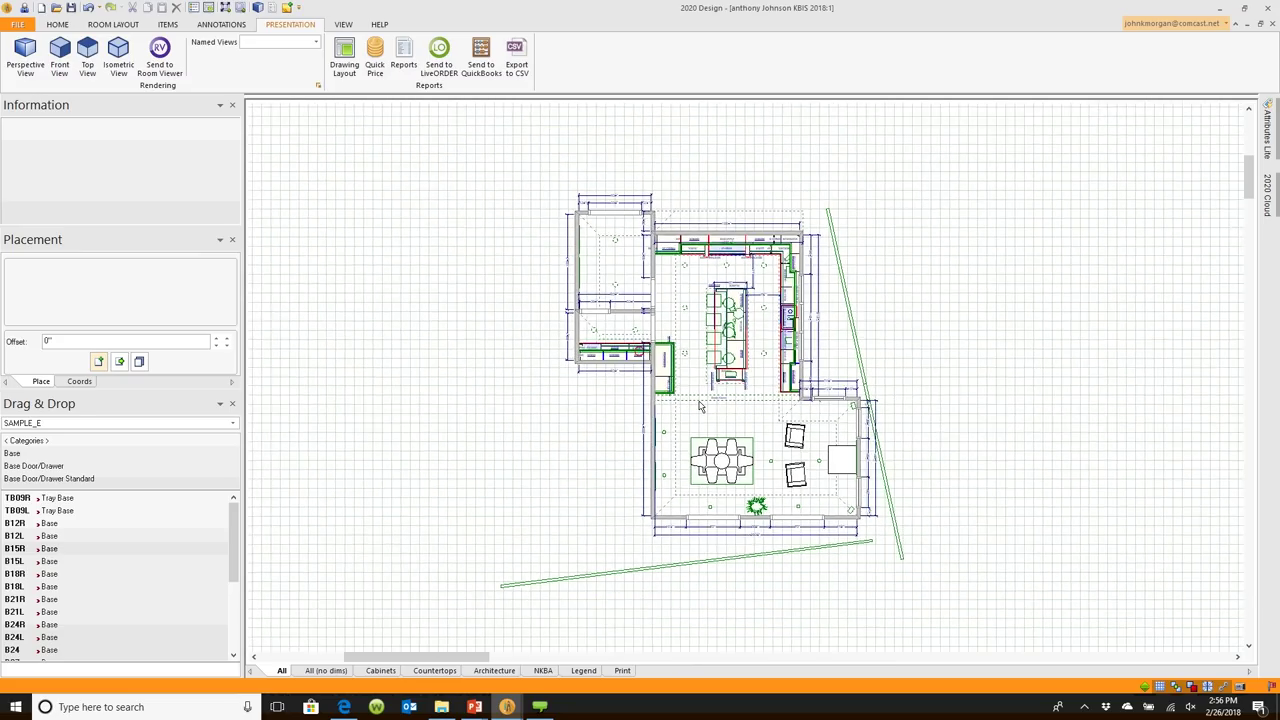
{"action": "scroll", "coordinate": [700, 405], "scroll_direction": "up", "scroll_amount": 5}
{"action": "scroll", "coordinate": [700, 405], "scroll_direction": "down", "scroll_amount": 2}
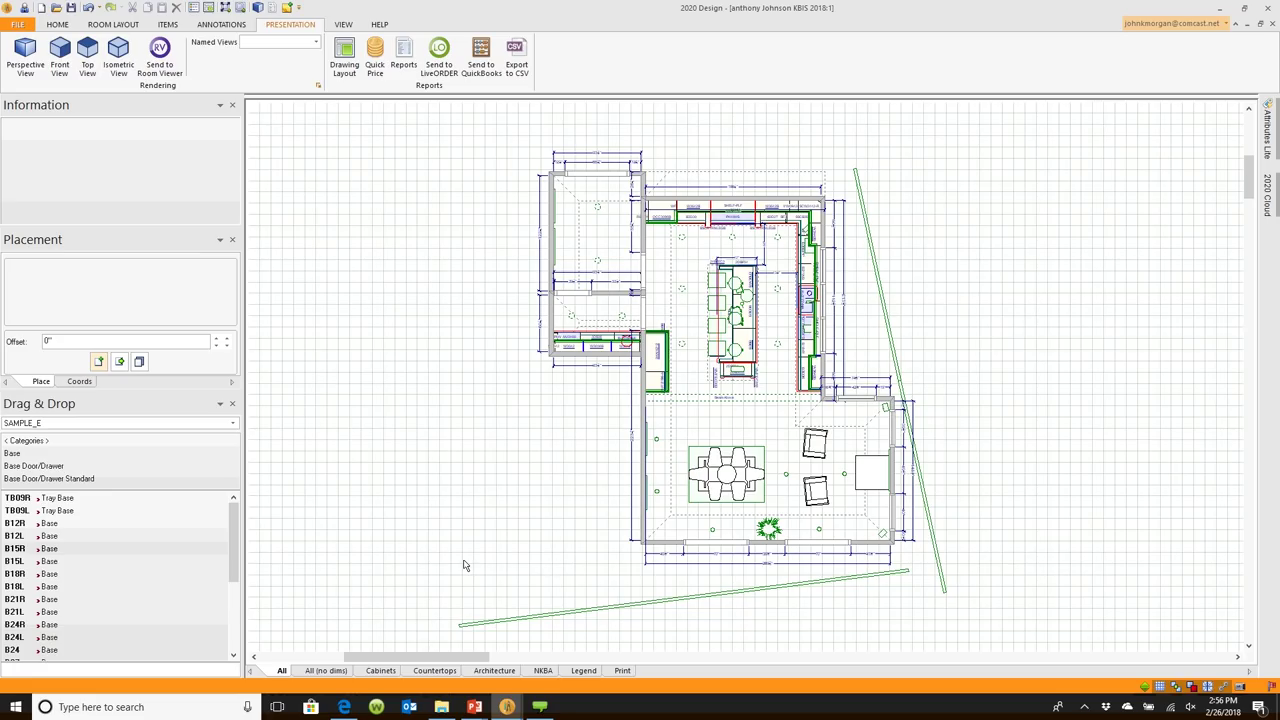
{"action": "mouse_move", "coordinate": [507, 707]}
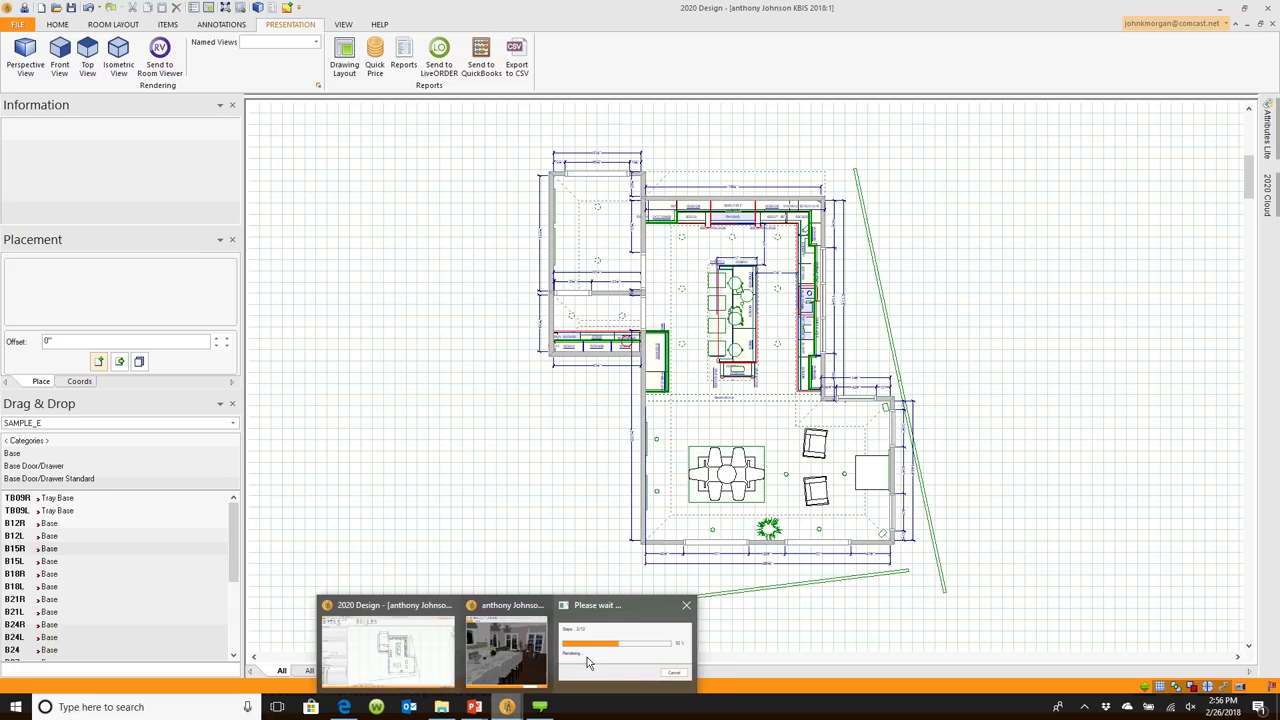
Check the rendering progress and preview, and advance the PowerPoint presentation to the Catalog Content slide.
{"action": "mouse_move", "coordinate": [587, 657]}
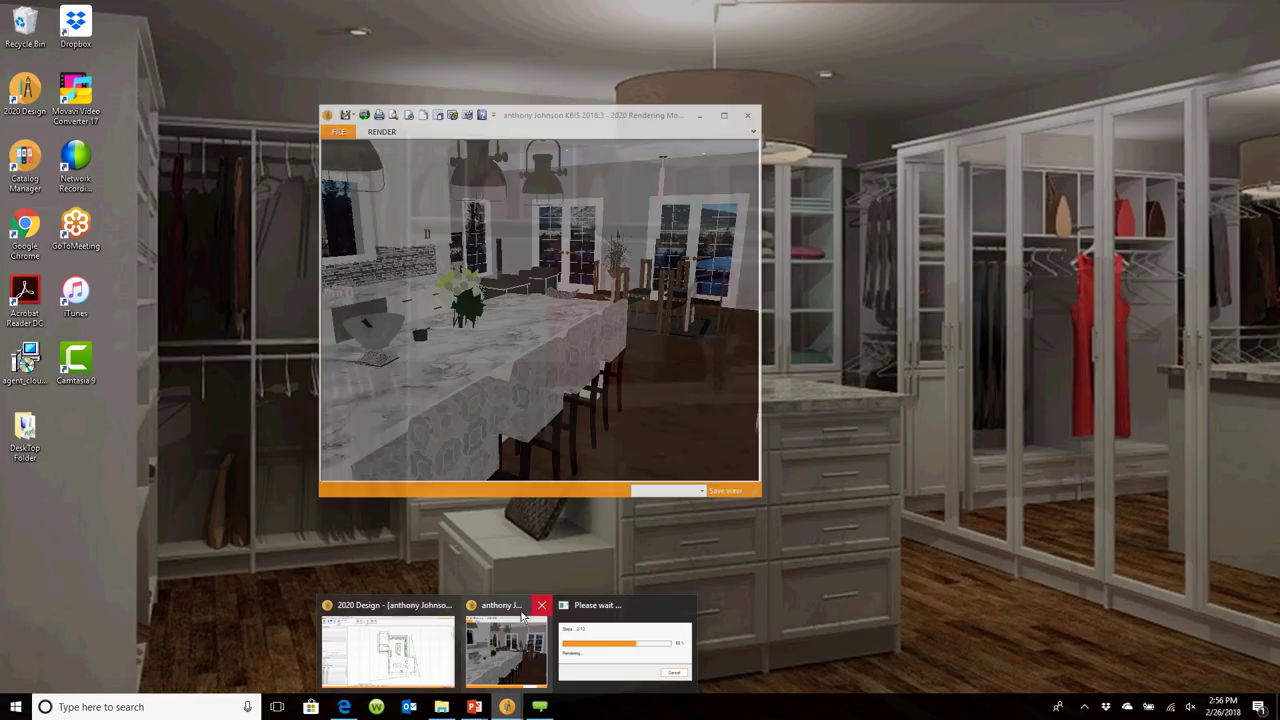
{"action": "mouse_move", "coordinate": [436, 658]}
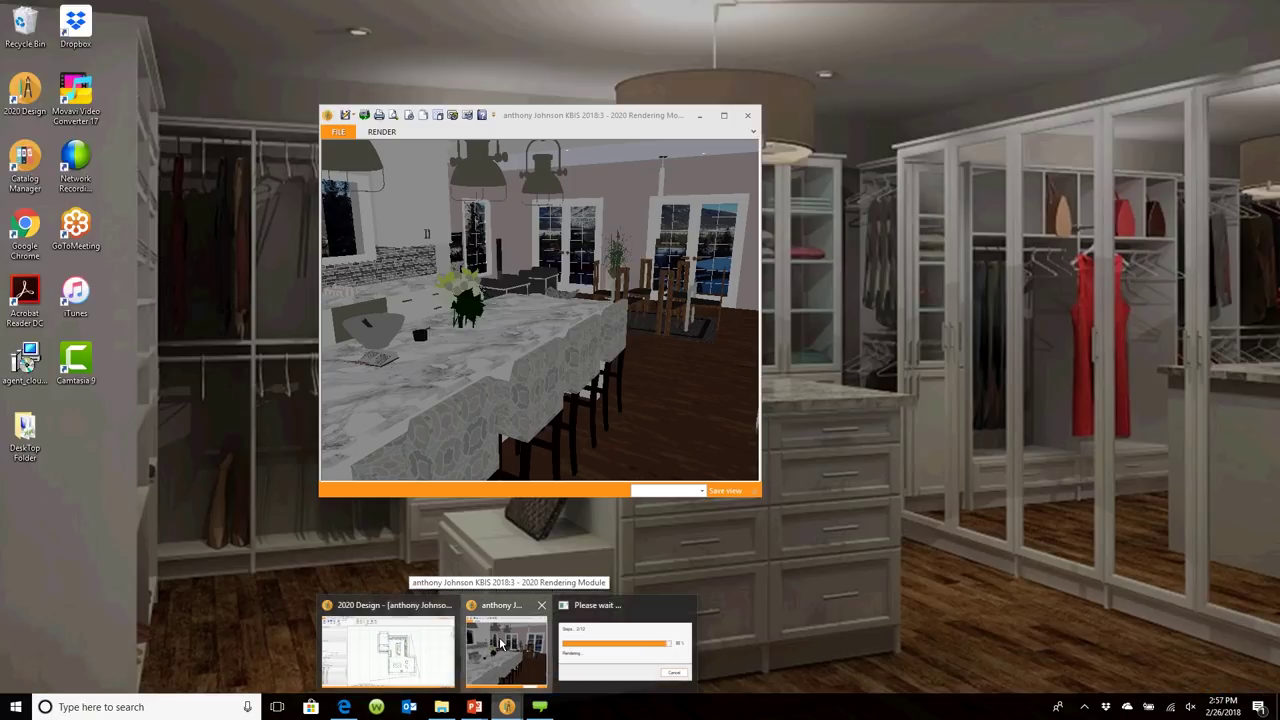
{"action": "left_click", "coordinate": [506, 650]}
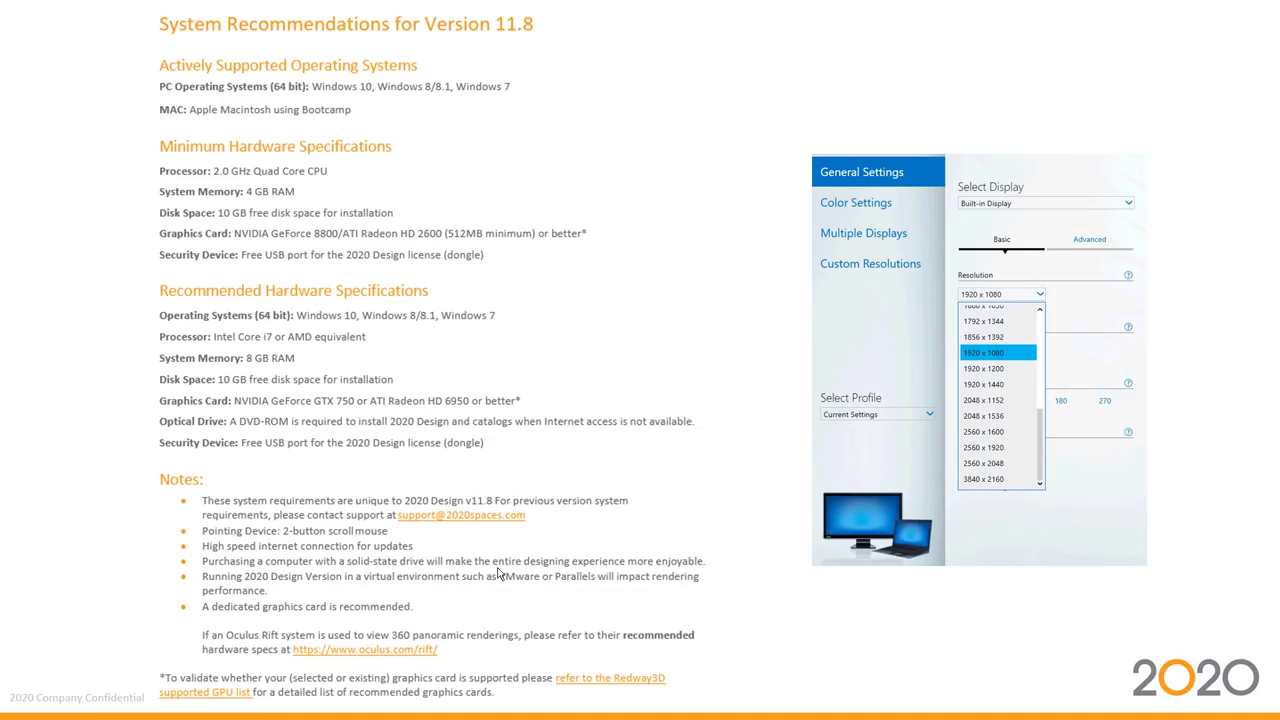
{"action": "key", "text": "Right"}
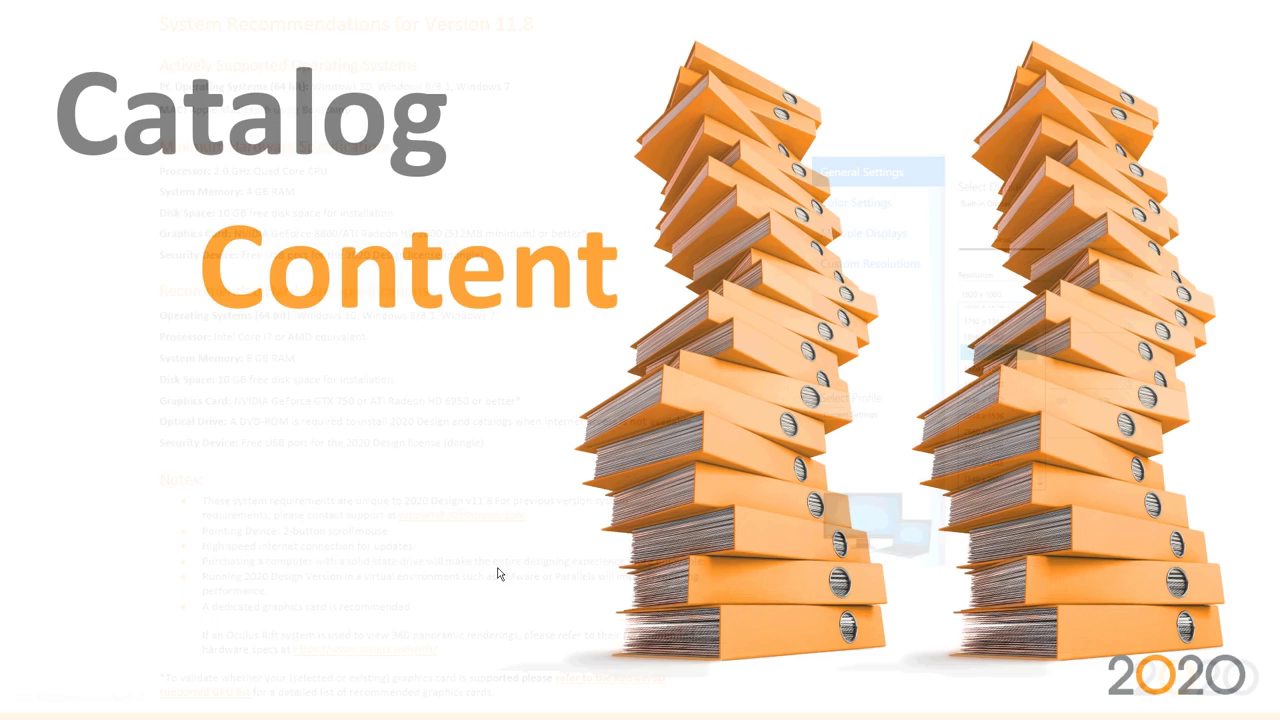
Switch from the presentation to the floor plan in 2020 Design and show the item commands.
{"action": "key", "text": "super"}
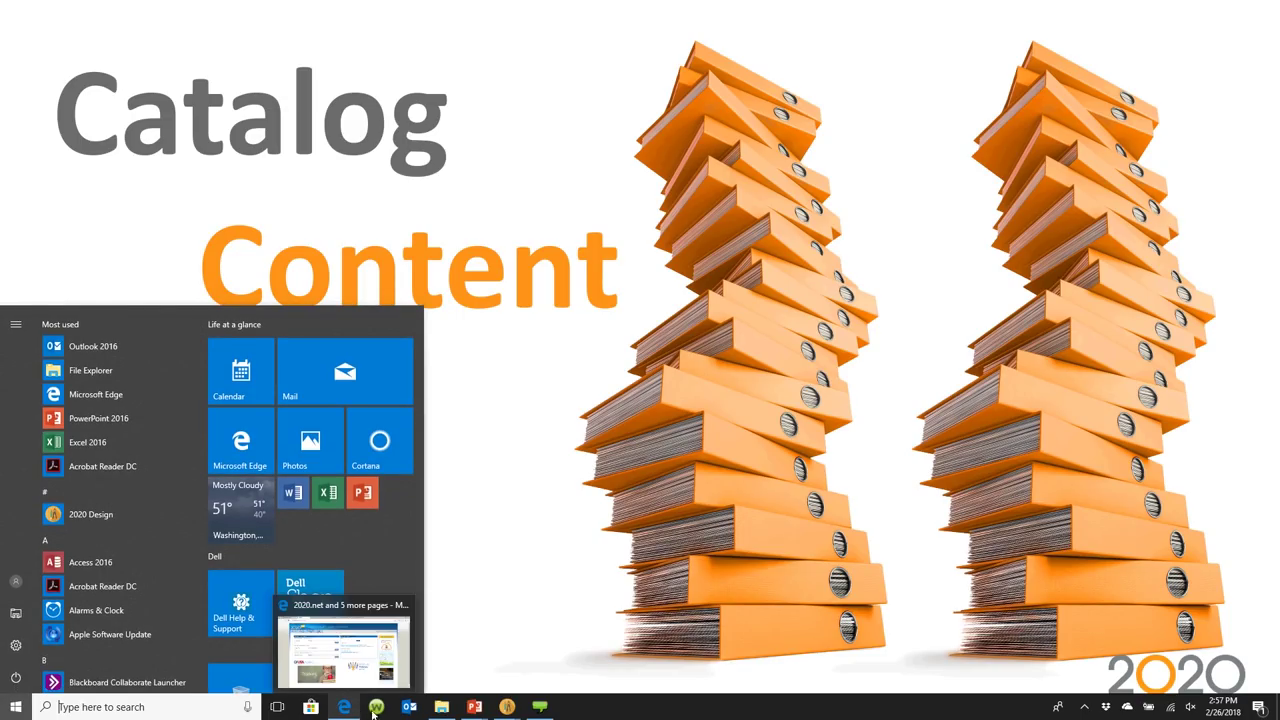
{"action": "mouse_move", "coordinate": [505, 712]}
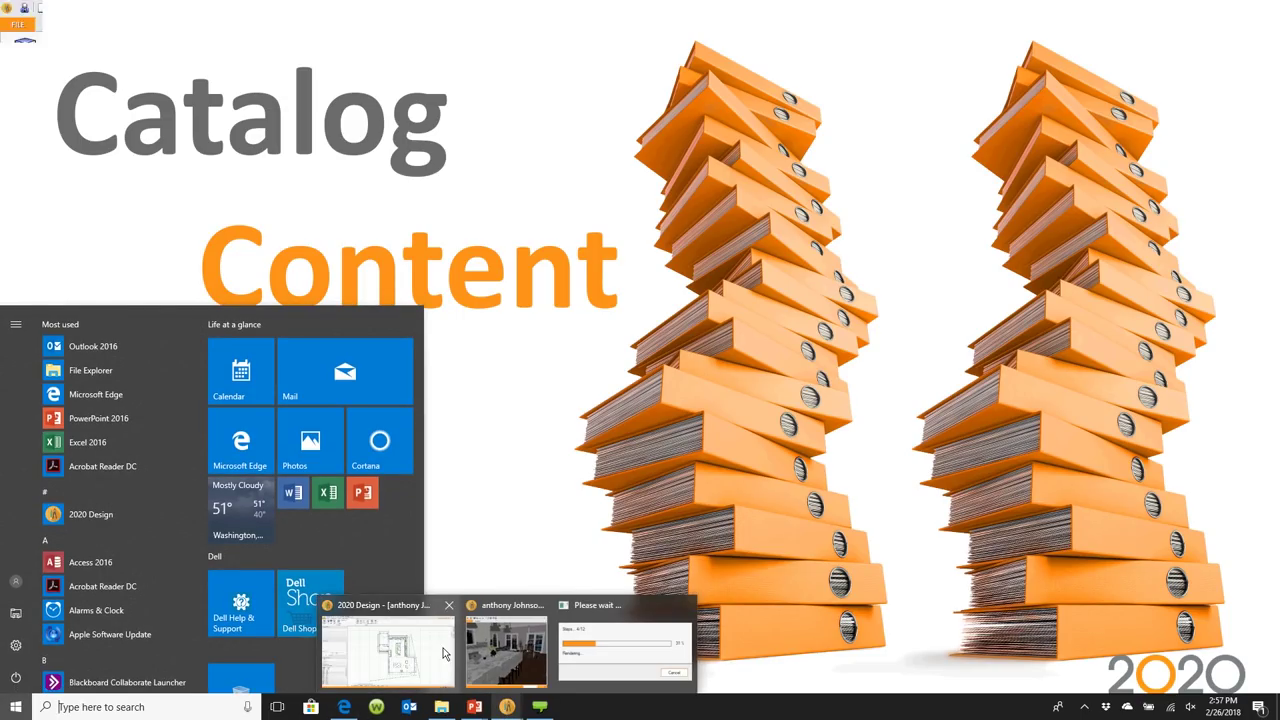
{"action": "left_click", "coordinate": [387, 650]}
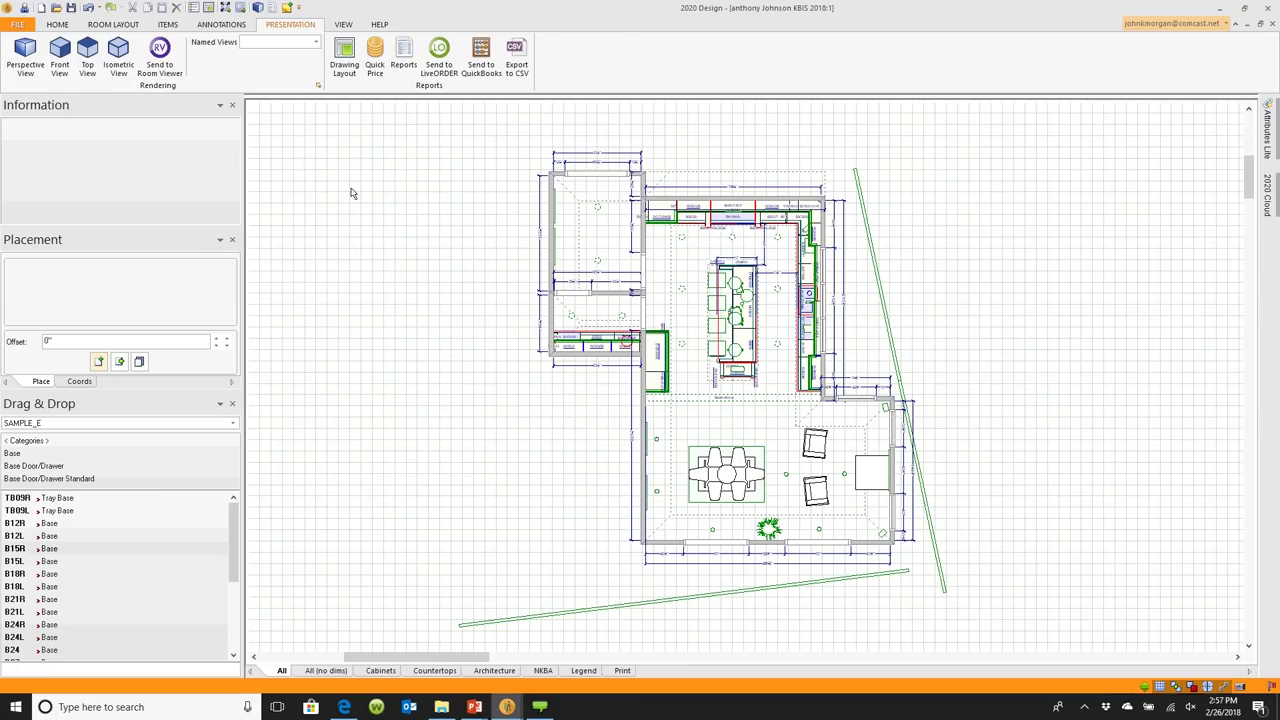
{"action": "left_click", "coordinate": [167, 24]}
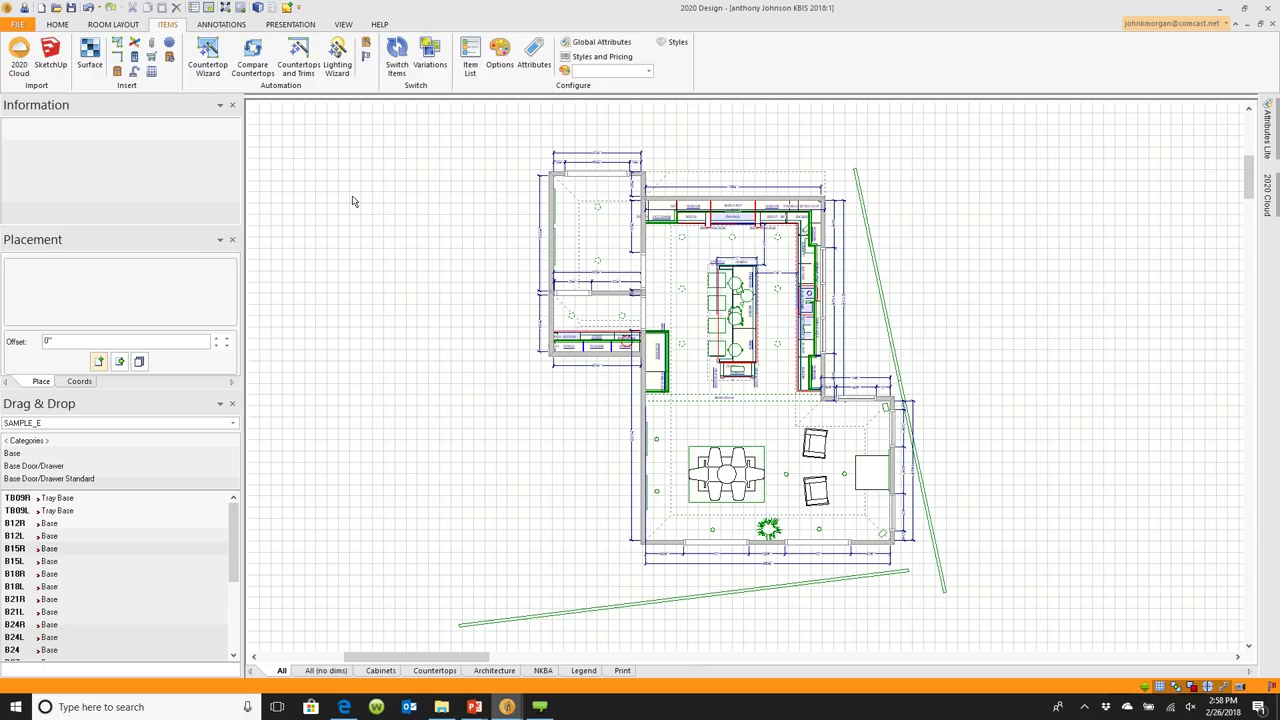
Switch to 2020.net in Microsoft Edge, log in again with the saved credentials and search manufacturer updates for 20-20 Catalog Updates.
{"action": "left_click", "coordinate": [345, 708]}
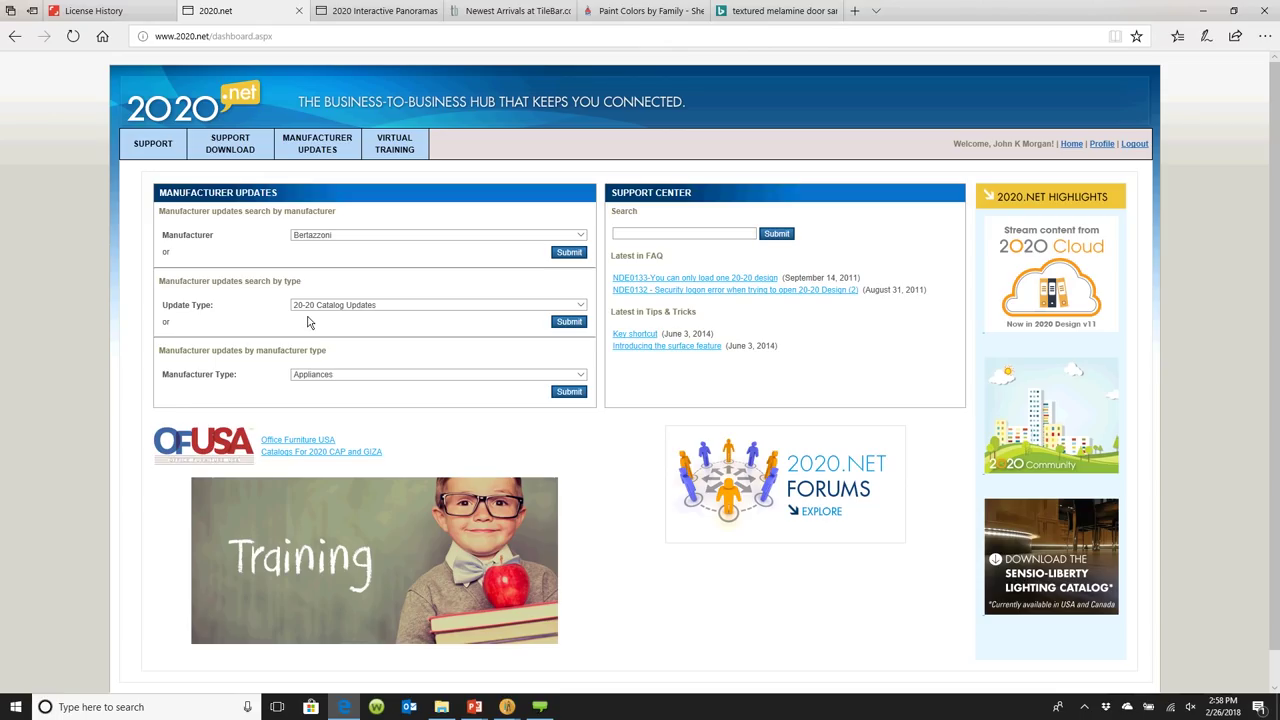
{"action": "left_click", "coordinate": [568, 321]}
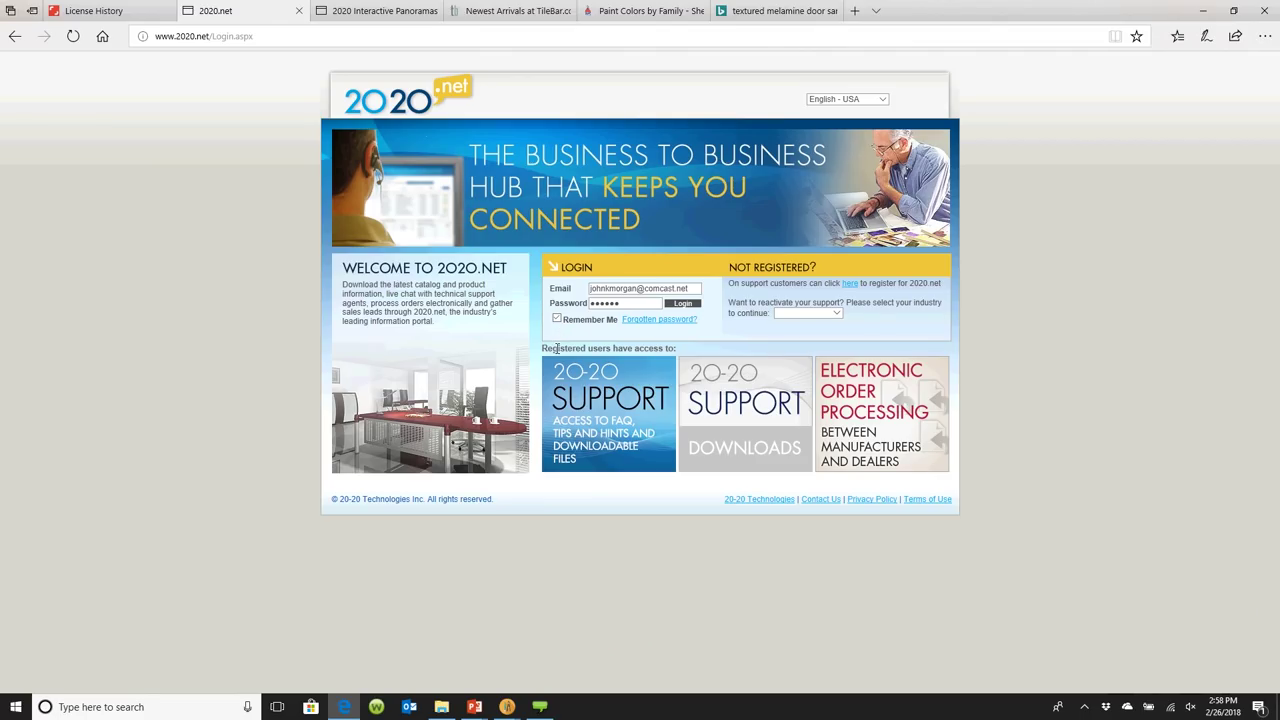
{"action": "left_click", "coordinate": [689, 305]}
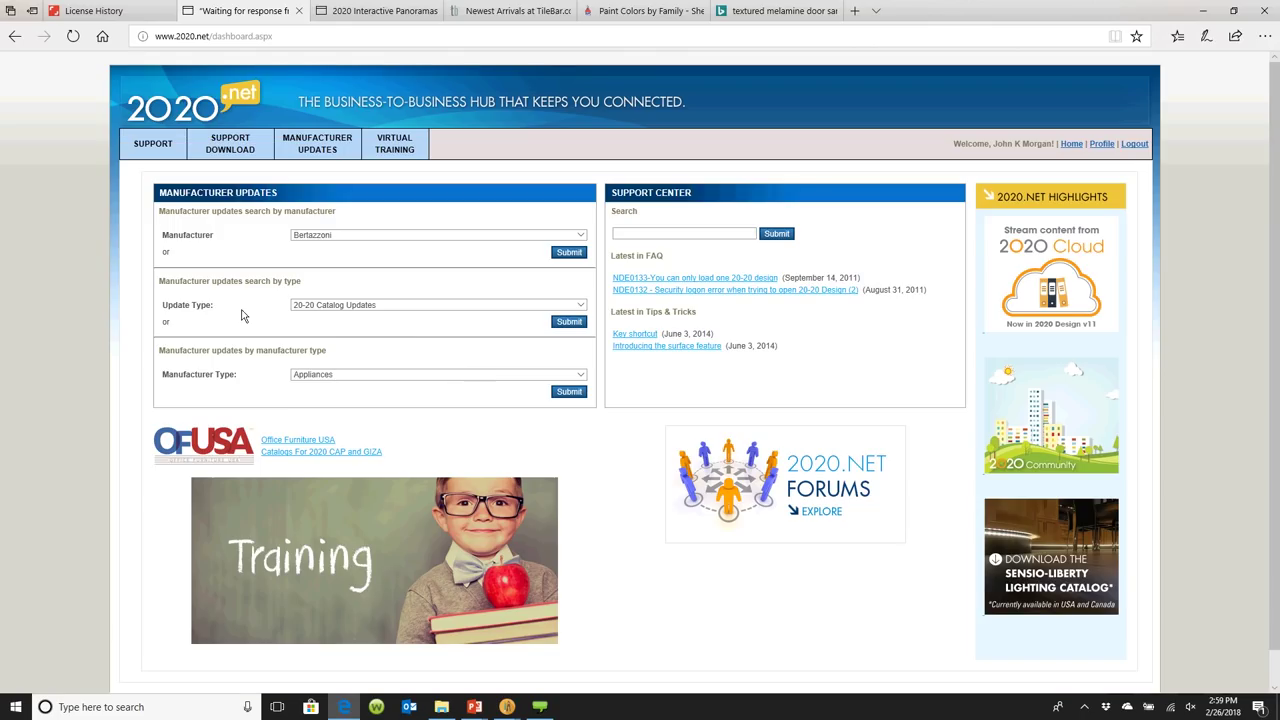
{"action": "left_click", "coordinate": [569, 321]}
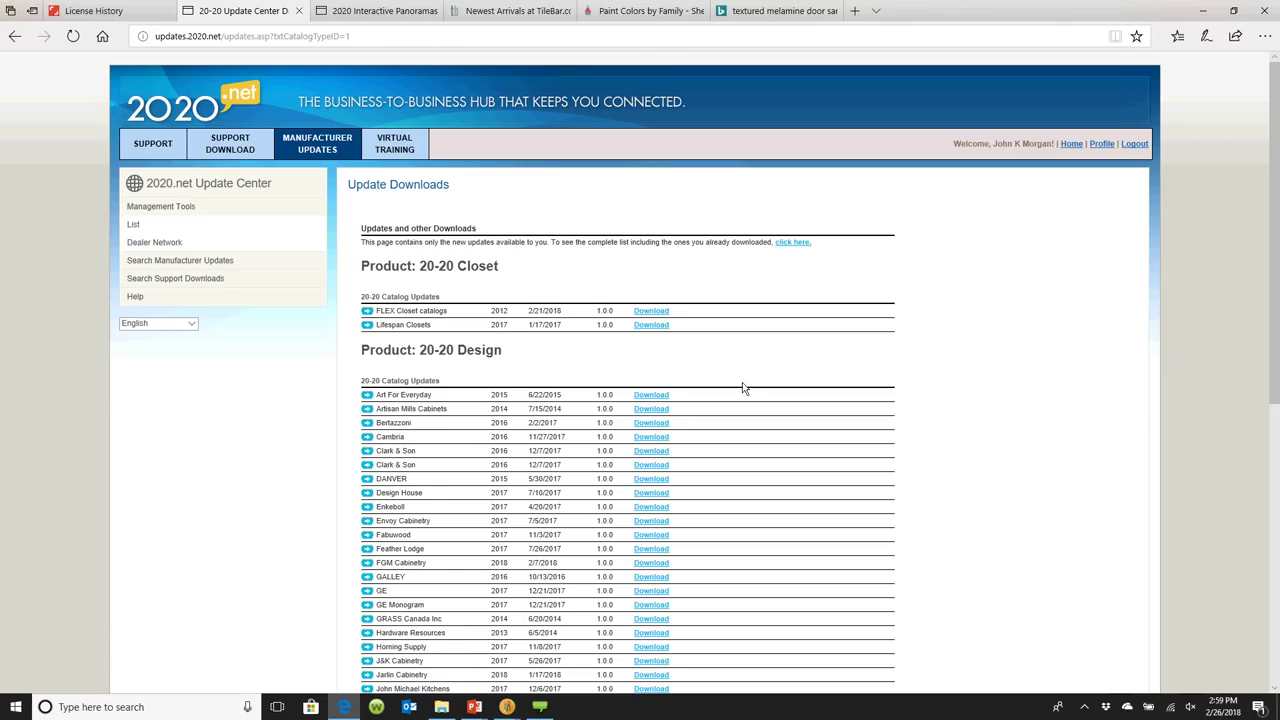
Look over the new catalog updates and show the complete list including those already downloaded.
{"action": "scroll", "coordinate": [563, 466], "scroll_direction": "down", "scroll_amount": 3}
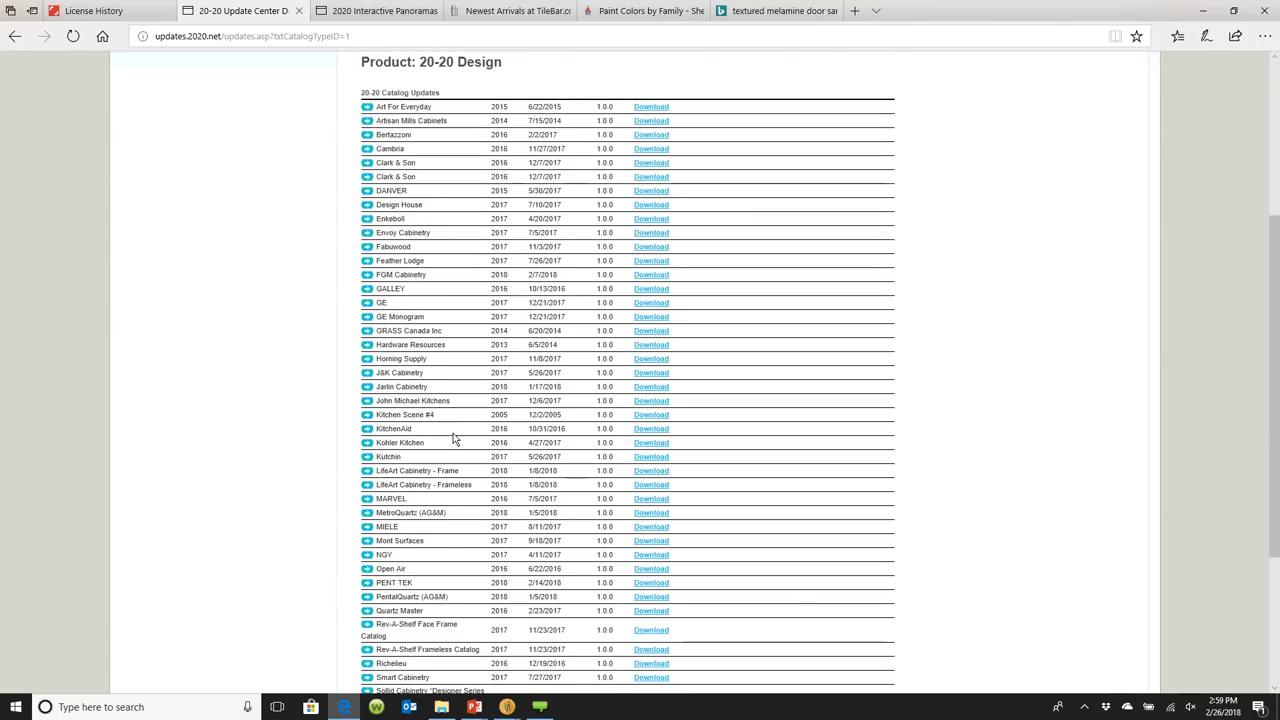
{"action": "scroll", "coordinate": [453, 438], "scroll_direction": "up", "scroll_amount": 3}
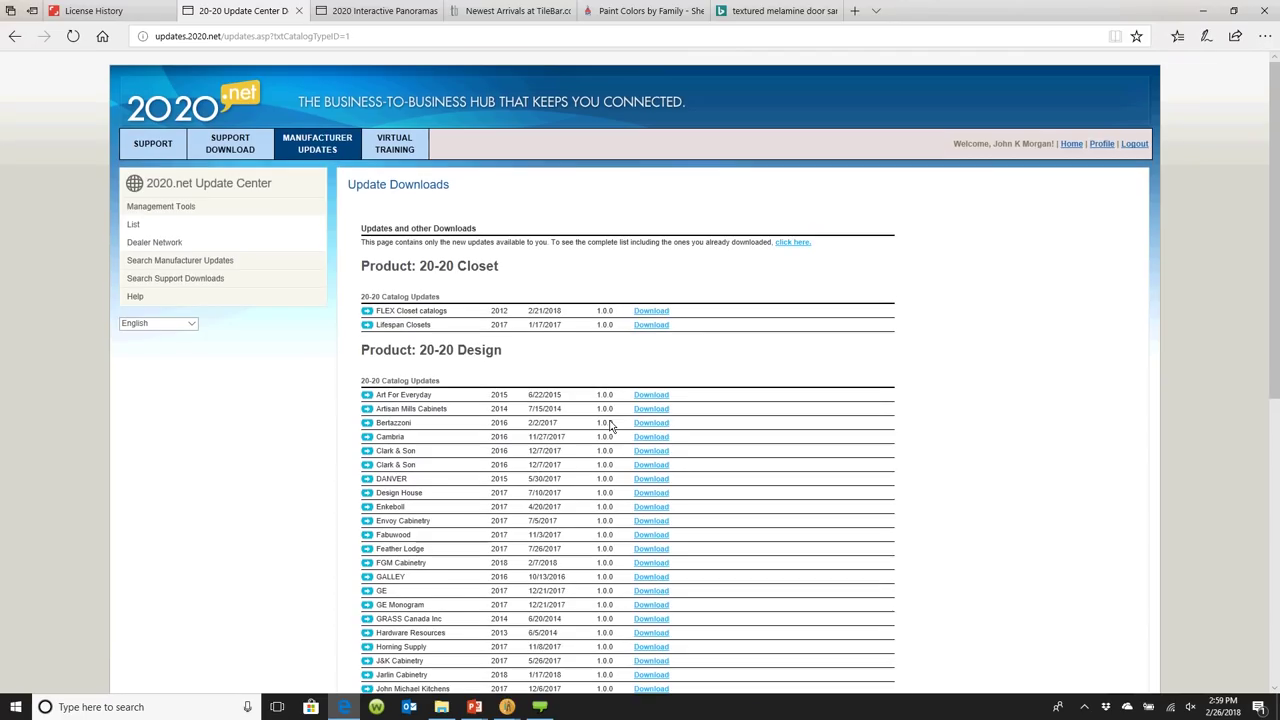
{"action": "left_click", "coordinate": [793, 243]}
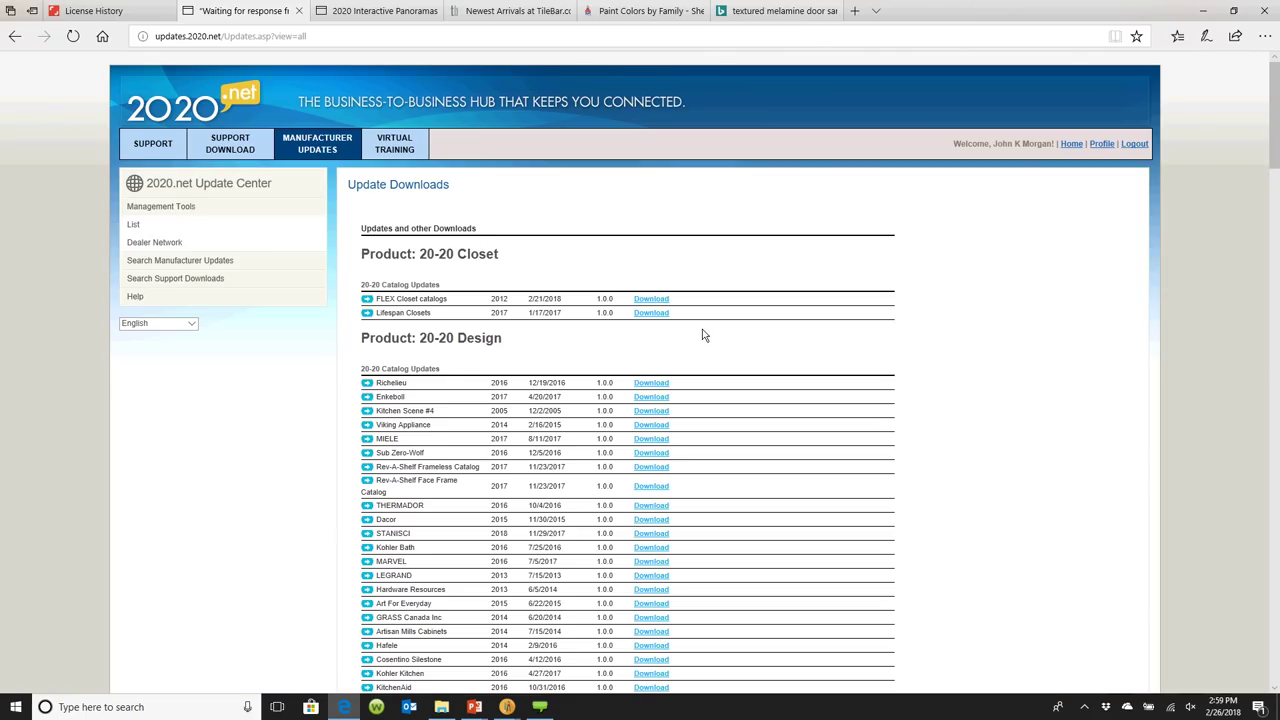
Examine the complete update list from the manufacturer catalogs down to the generic and lighting catalogs, dismissing the account notification.
{"action": "scroll", "coordinate": [706, 345], "scroll_direction": "down", "scroll_amount": 2}
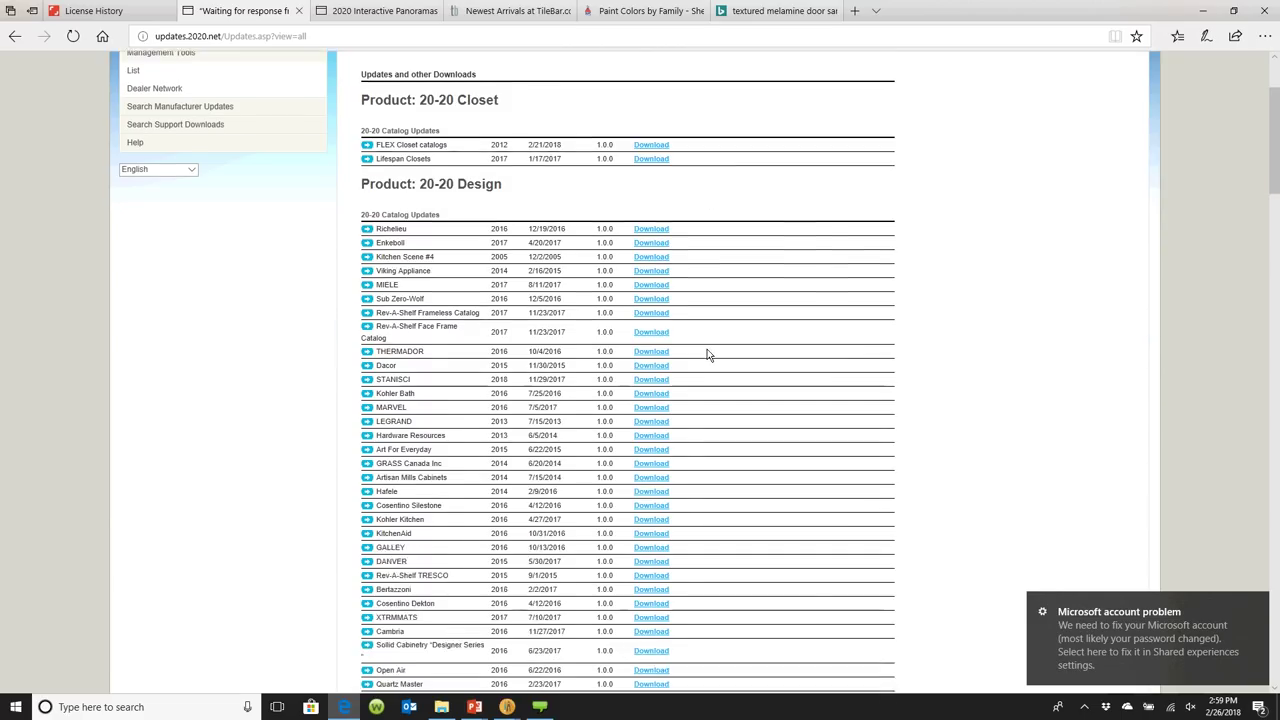
{"action": "left_click", "coordinate": [1257, 604]}
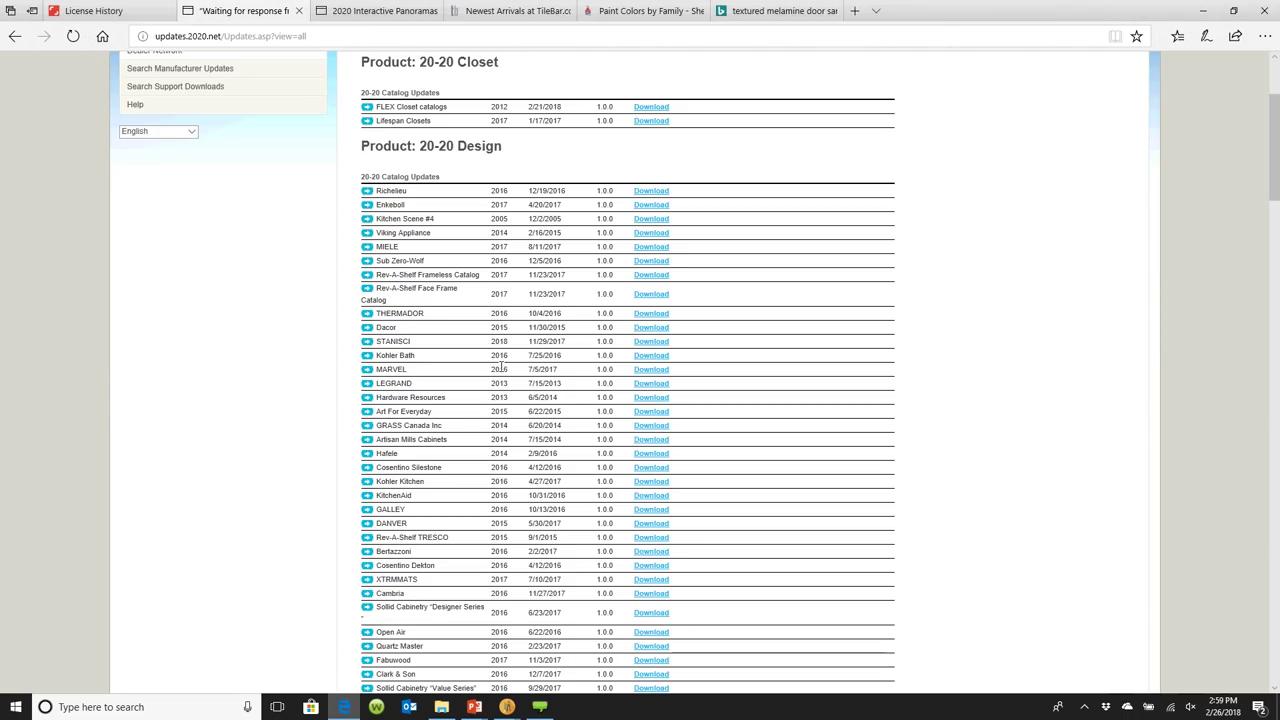
{"action": "scroll", "coordinate": [499, 368], "scroll_direction": "down", "scroll_amount": 1}
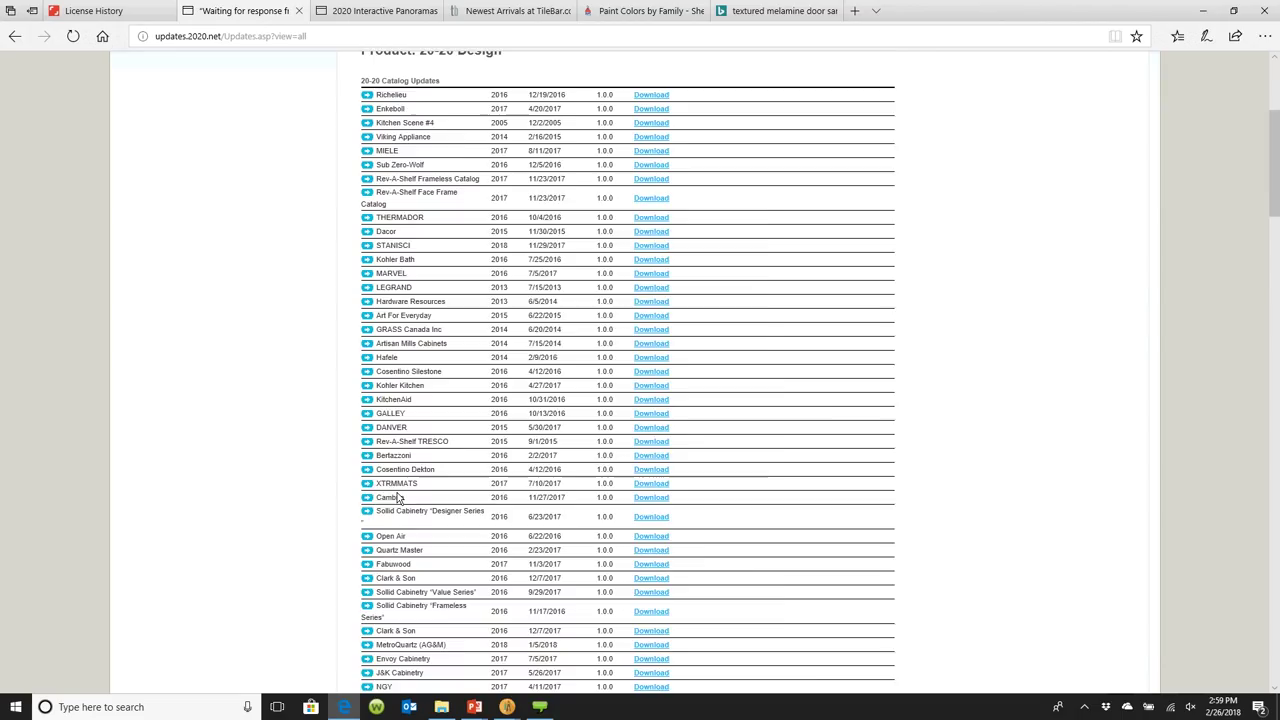
{"action": "scroll", "coordinate": [514, 460], "scroll_direction": "down", "scroll_amount": 5}
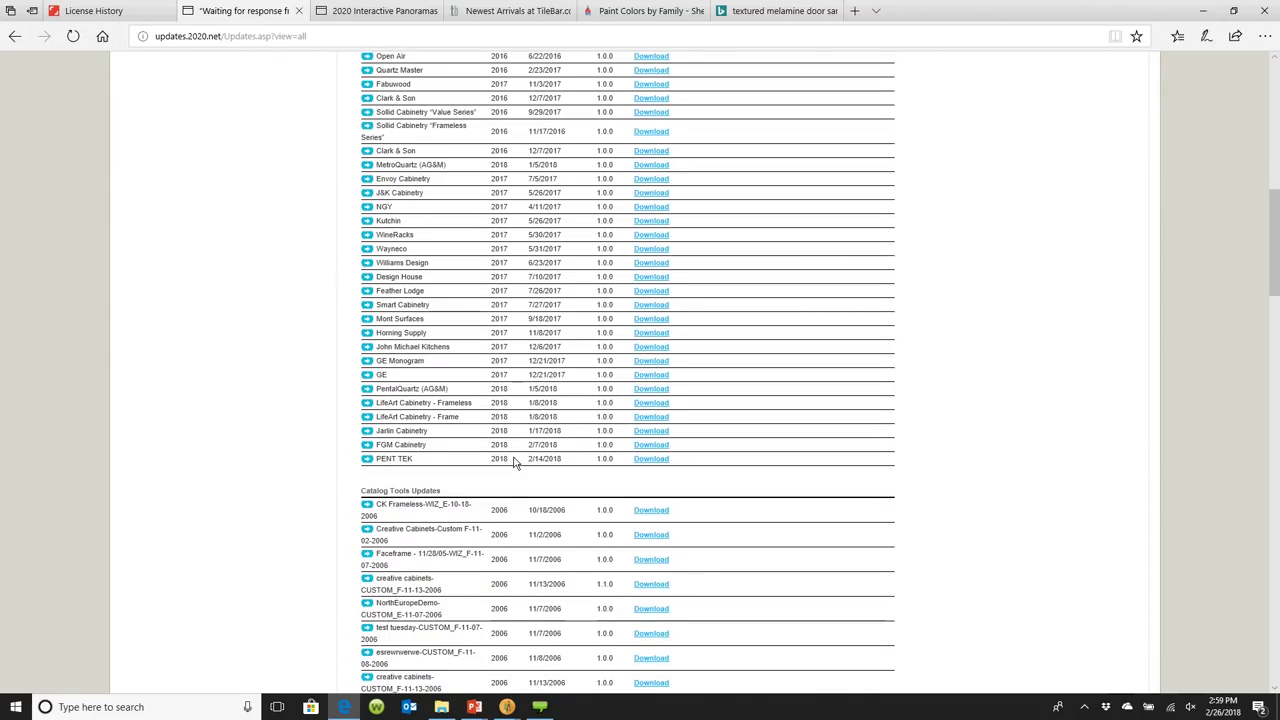
{"action": "scroll", "coordinate": [514, 462], "scroll_direction": "down", "scroll_amount": 10}
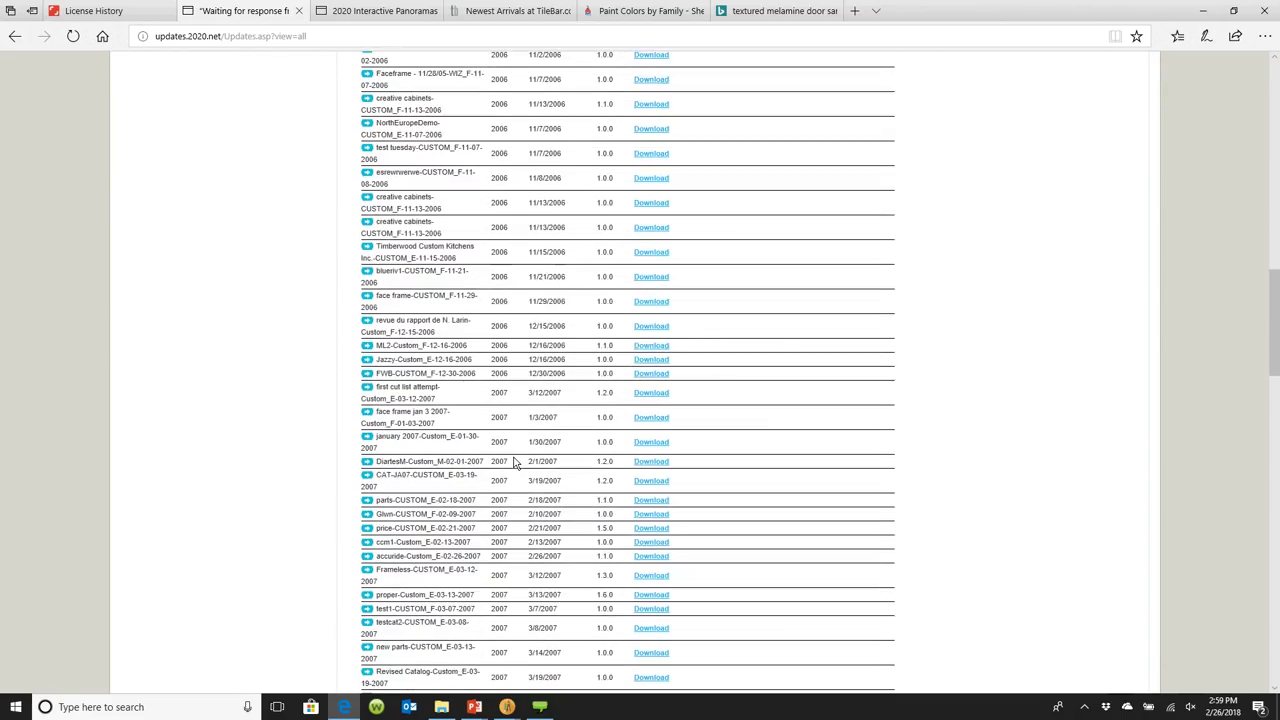
{"action": "scroll", "coordinate": [514, 462], "scroll_direction": "down", "scroll_amount": 4}
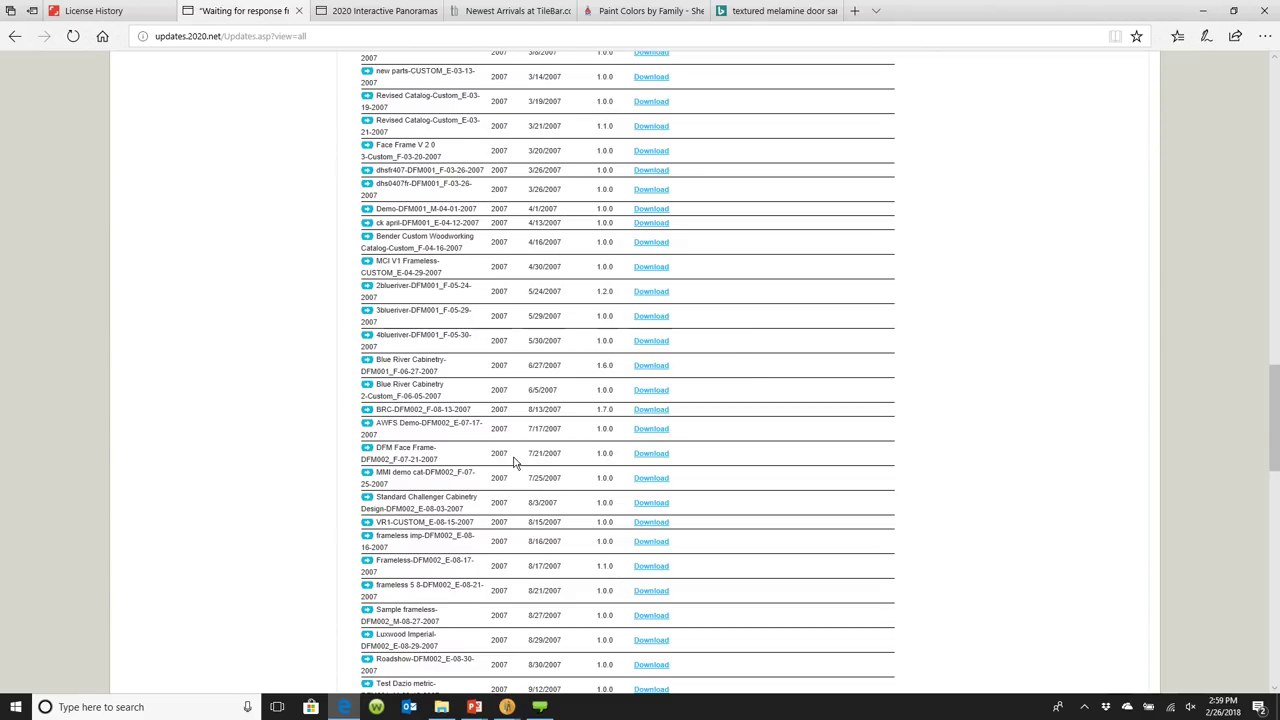
{"action": "scroll", "coordinate": [514, 462], "scroll_direction": "down", "scroll_amount": 3}
{"action": "scroll", "coordinate": [514, 462], "scroll_direction": "down", "scroll_amount": 8}
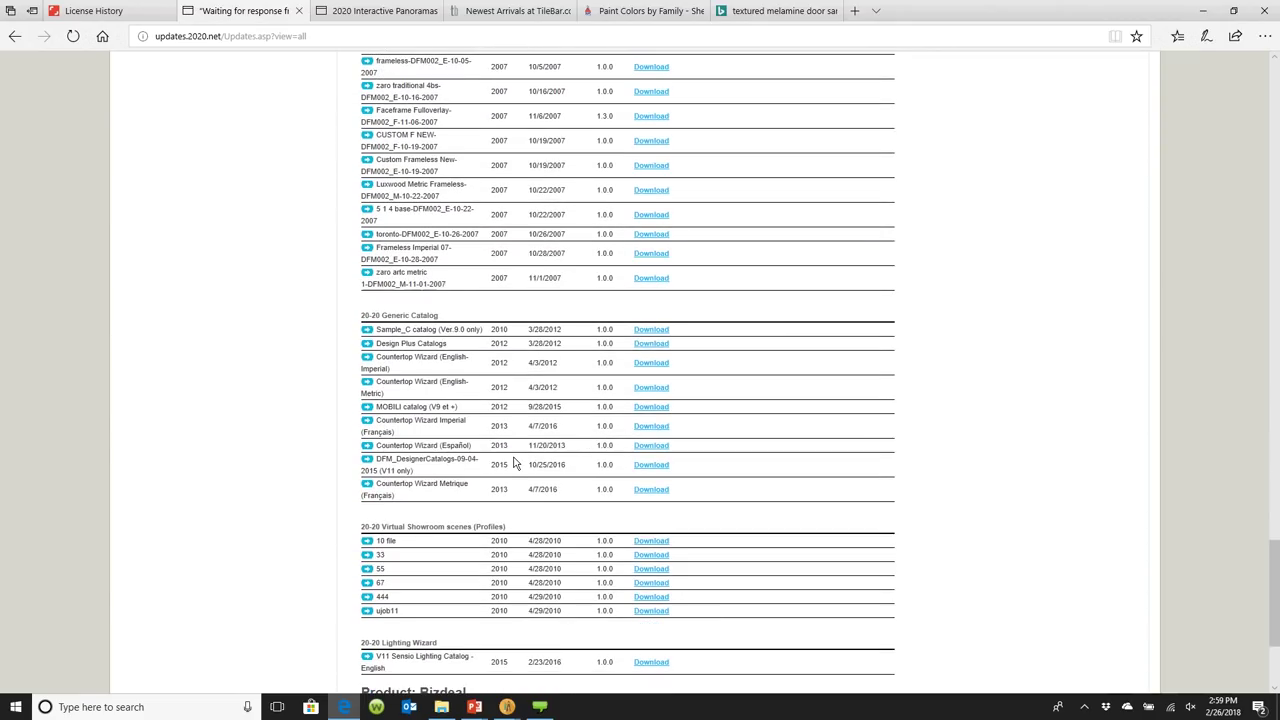
{"action": "scroll", "coordinate": [514, 462], "scroll_direction": "down", "scroll_amount": 1}
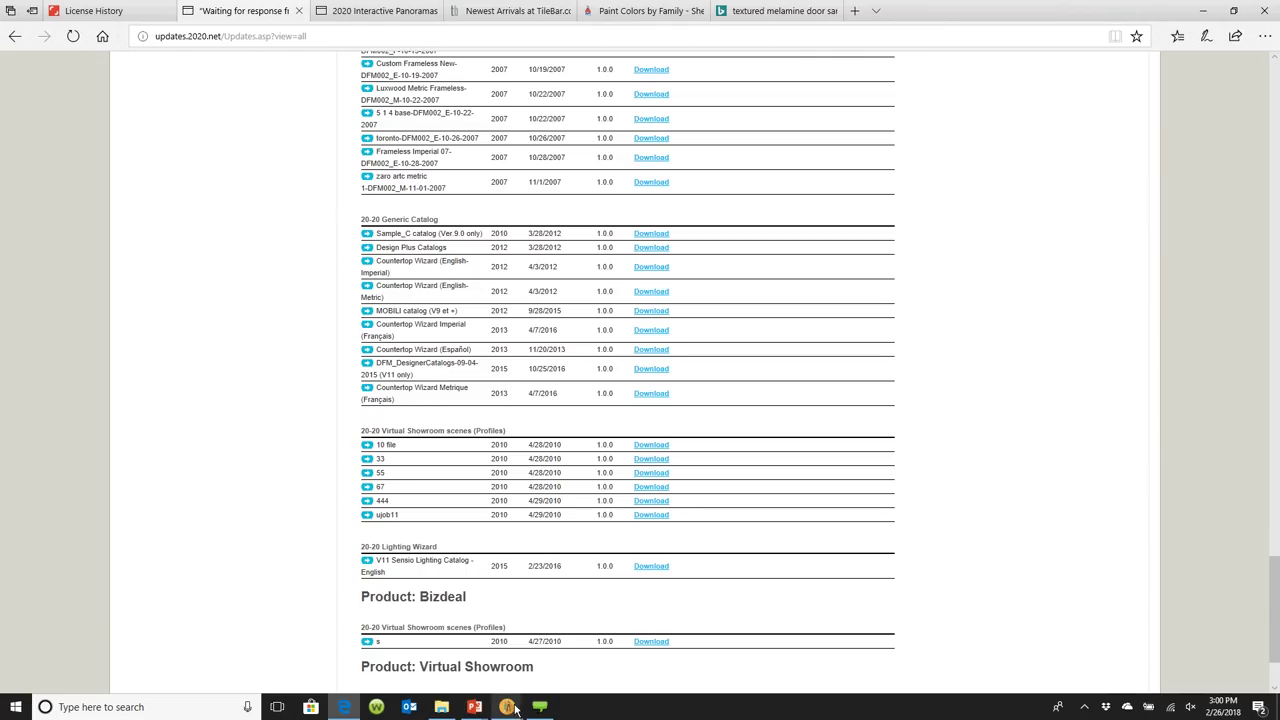
Switch back to the floor plan in 2020 Design and open the SketchUp browser for importing models.
{"action": "mouse_move", "coordinate": [510, 708]}
{"action": "left_click", "coordinate": [482, 640]}
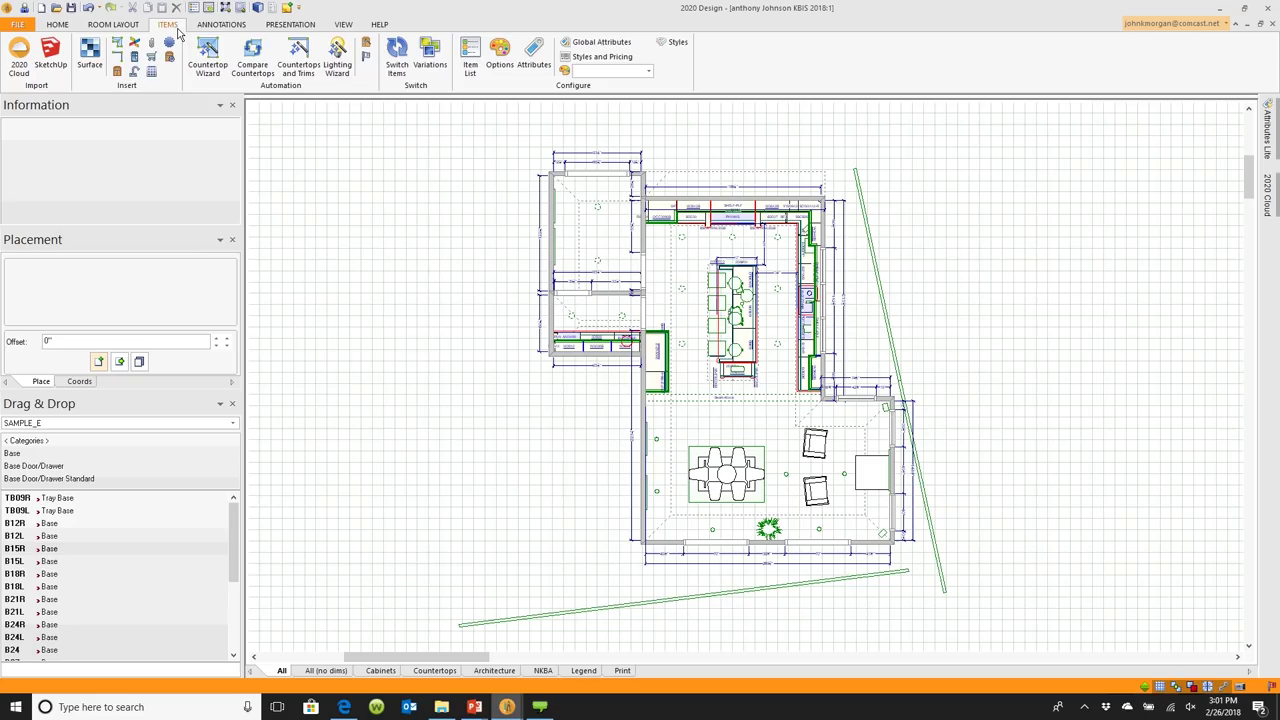
{"action": "left_click", "coordinate": [90, 58]}
{"action": "left_click", "coordinate": [52, 57]}
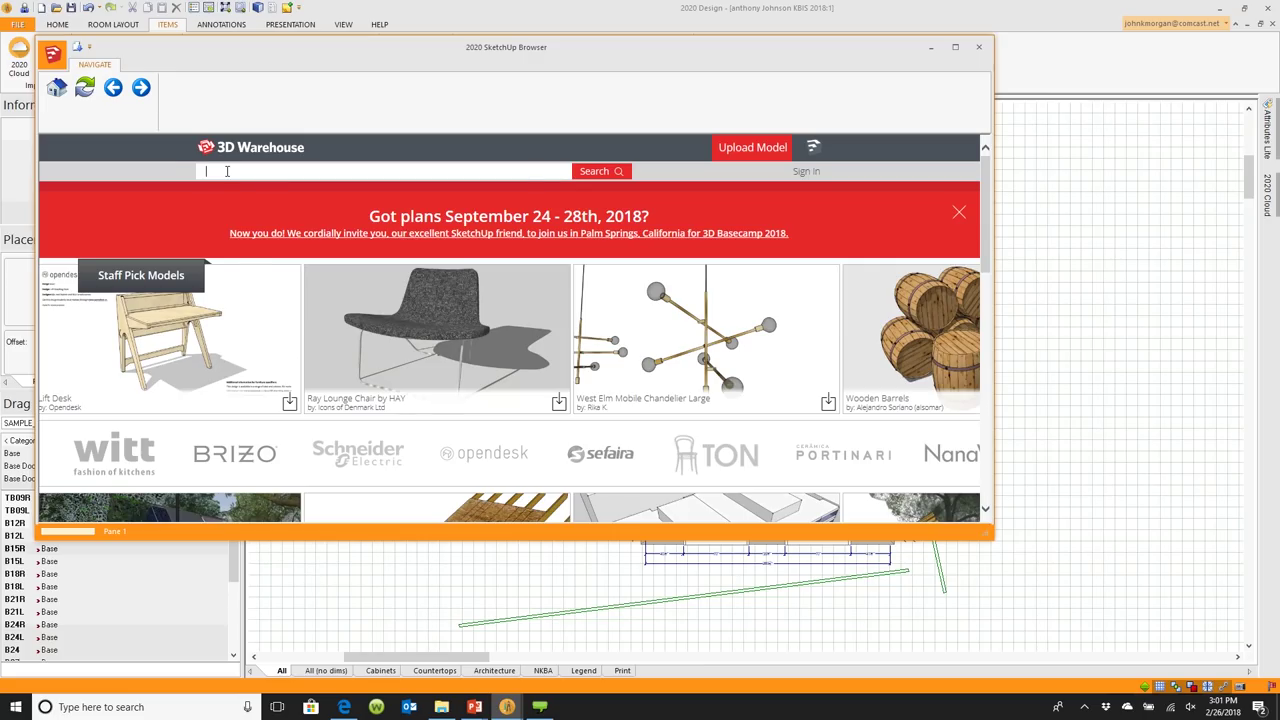
Search the 3D Warehouse for "kitchen chair" and browse through the resulting models.
{"action": "type", "text": "kitchen"}
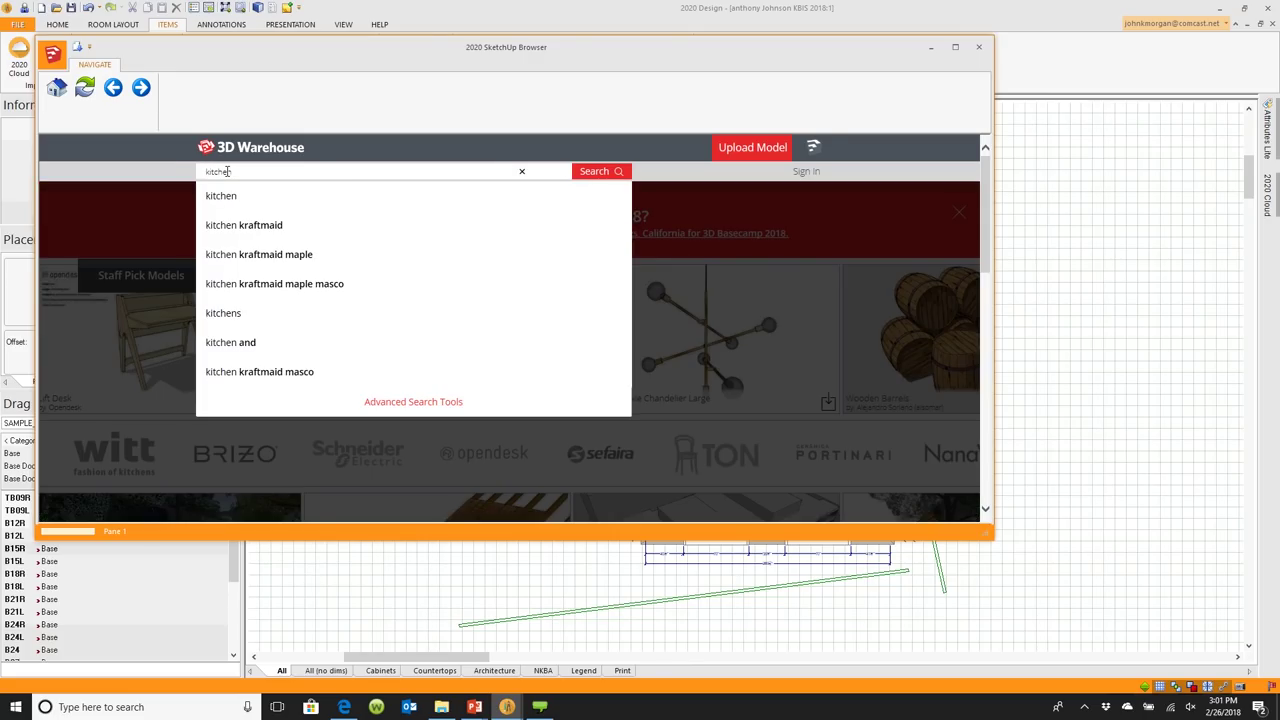
{"action": "type", "text": " chair"}
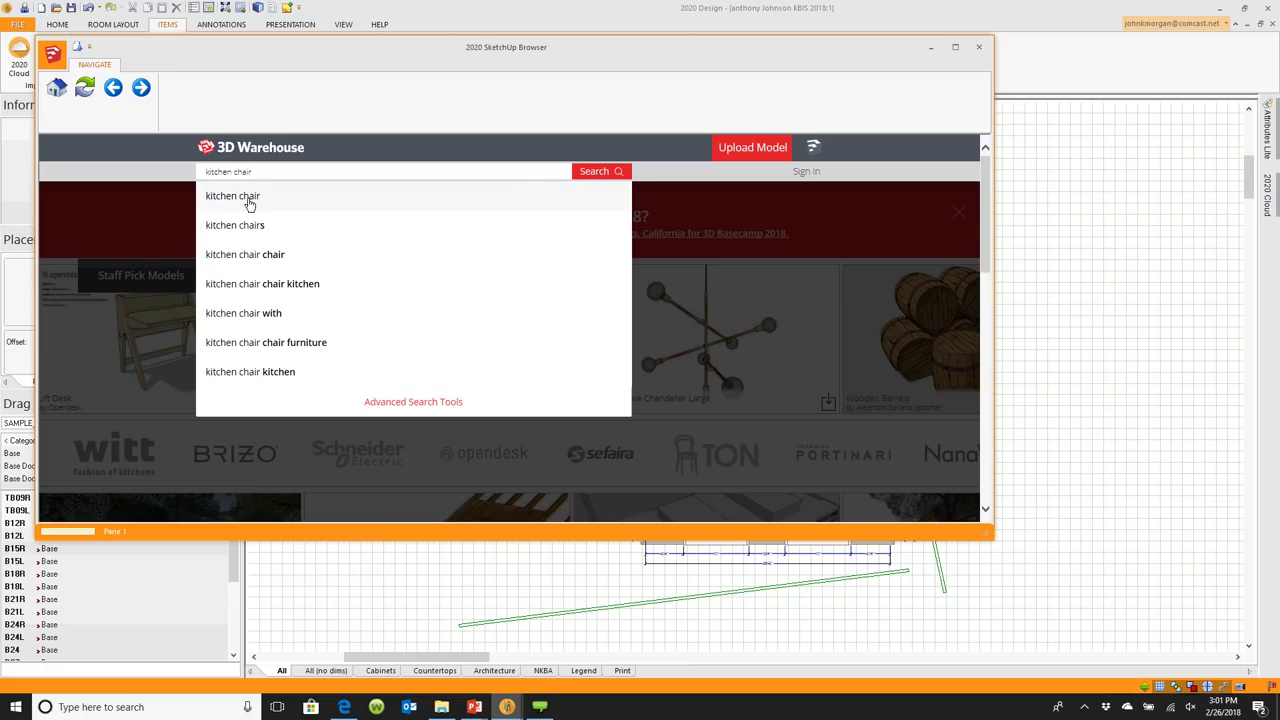
{"action": "left_click", "coordinate": [240, 196]}
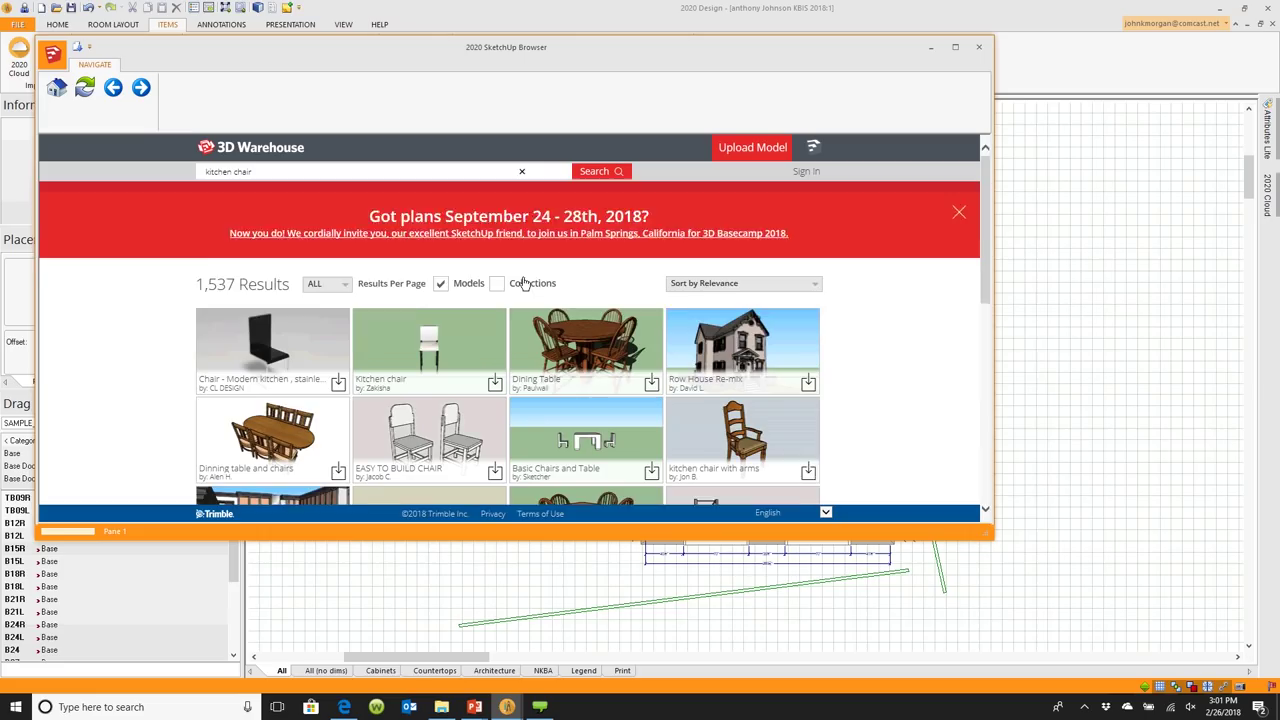
{"action": "scroll", "coordinate": [524, 283], "scroll_direction": "down", "scroll_amount": 5}
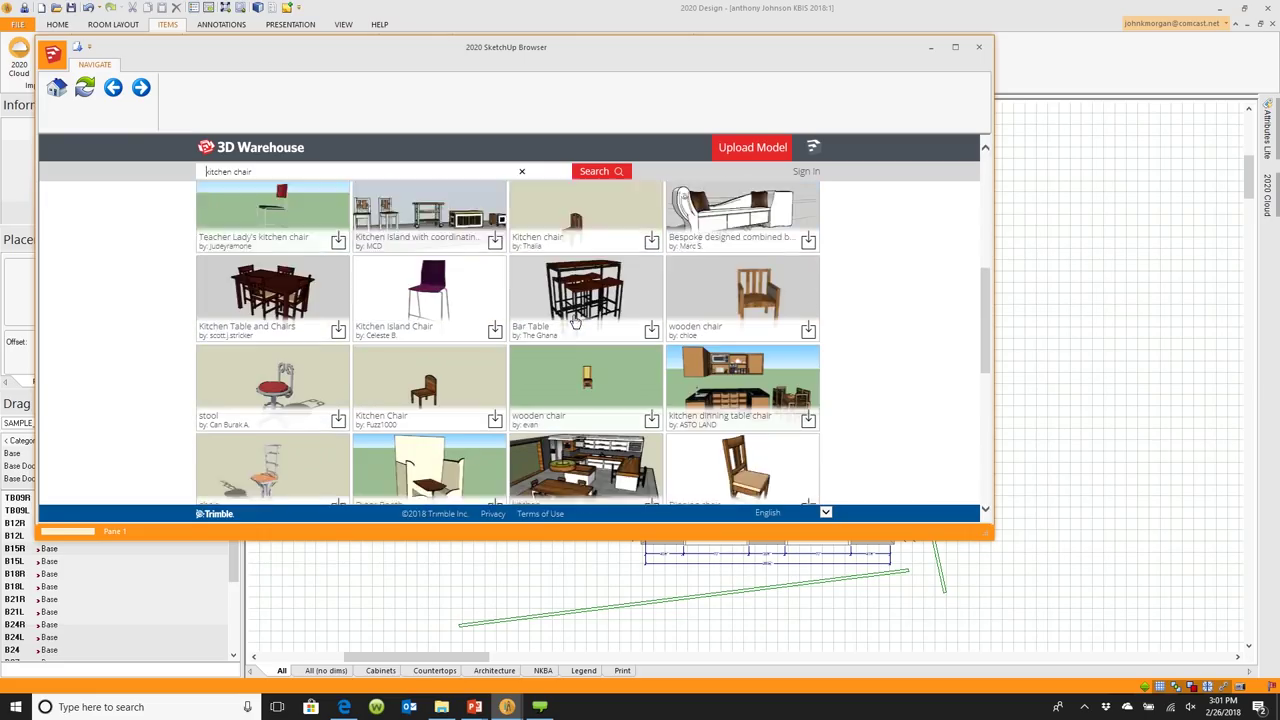
{"action": "scroll", "coordinate": [575, 321], "scroll_direction": "down", "scroll_amount": 2}
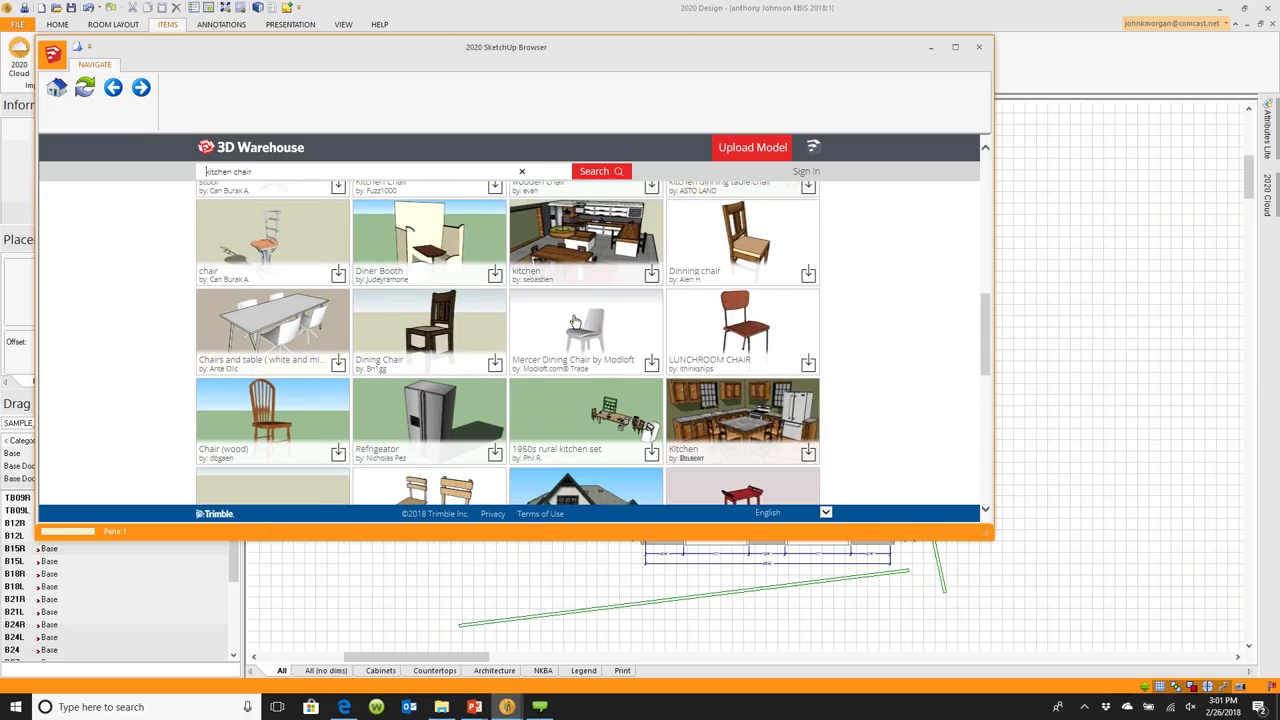
{"action": "scroll", "coordinate": [575, 321], "scroll_direction": "up", "scroll_amount": 8}
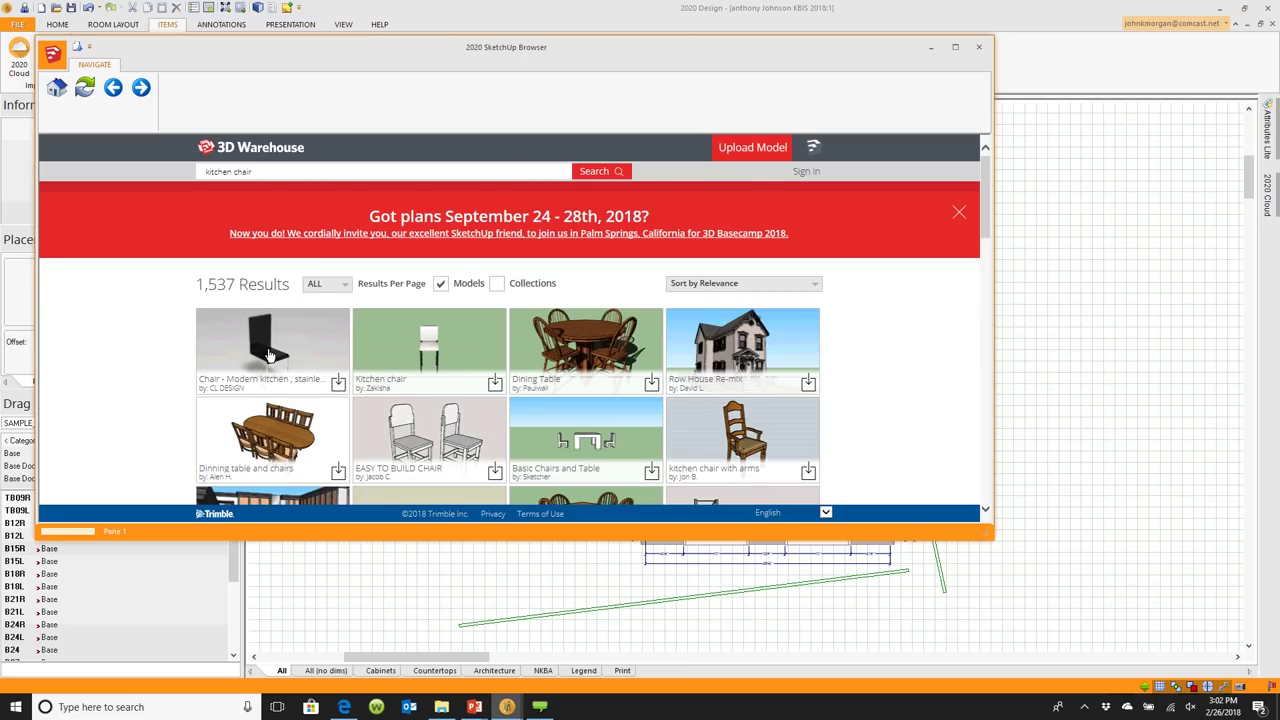
Compare the file size and polygon details of the modern kitchen chair and EASY TO BUILD CHAIR, and return to the search results.
{"action": "left_click", "coordinate": [303, 350]}
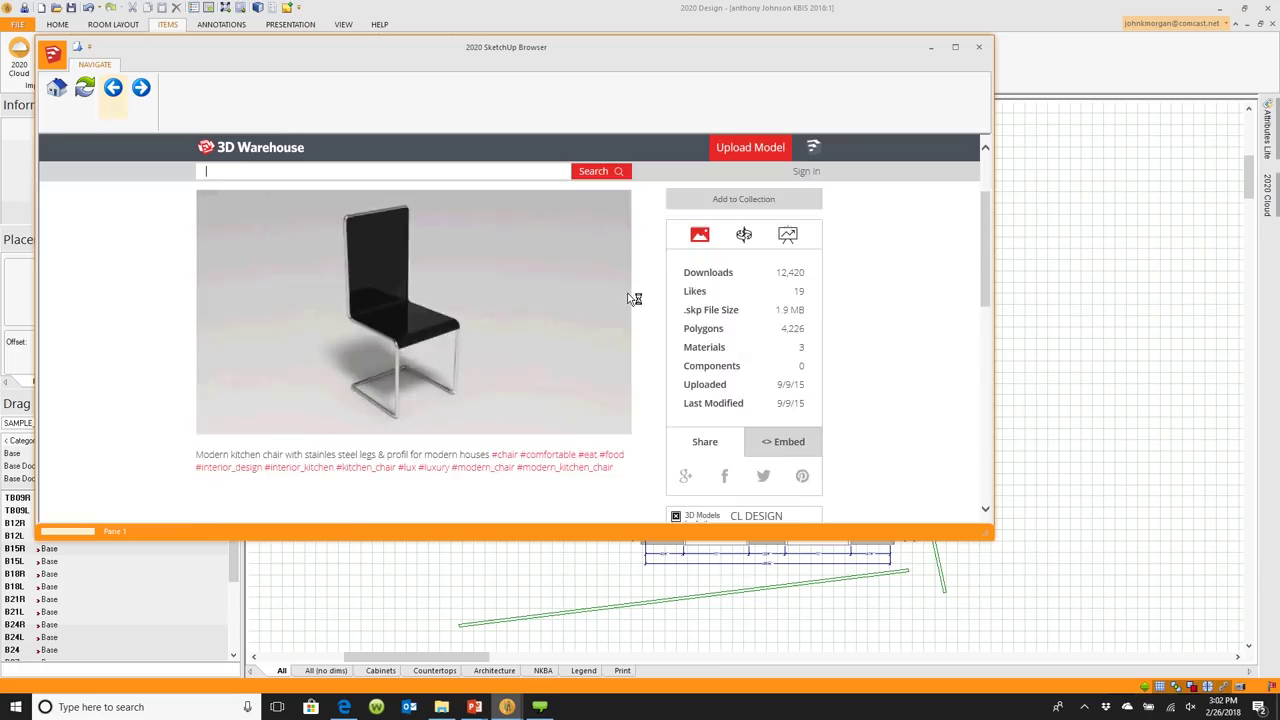
{"action": "key", "text": "alt+Left"}
{"action": "scroll", "coordinate": [560, 365], "scroll_direction": "down", "scroll_amount": 5}
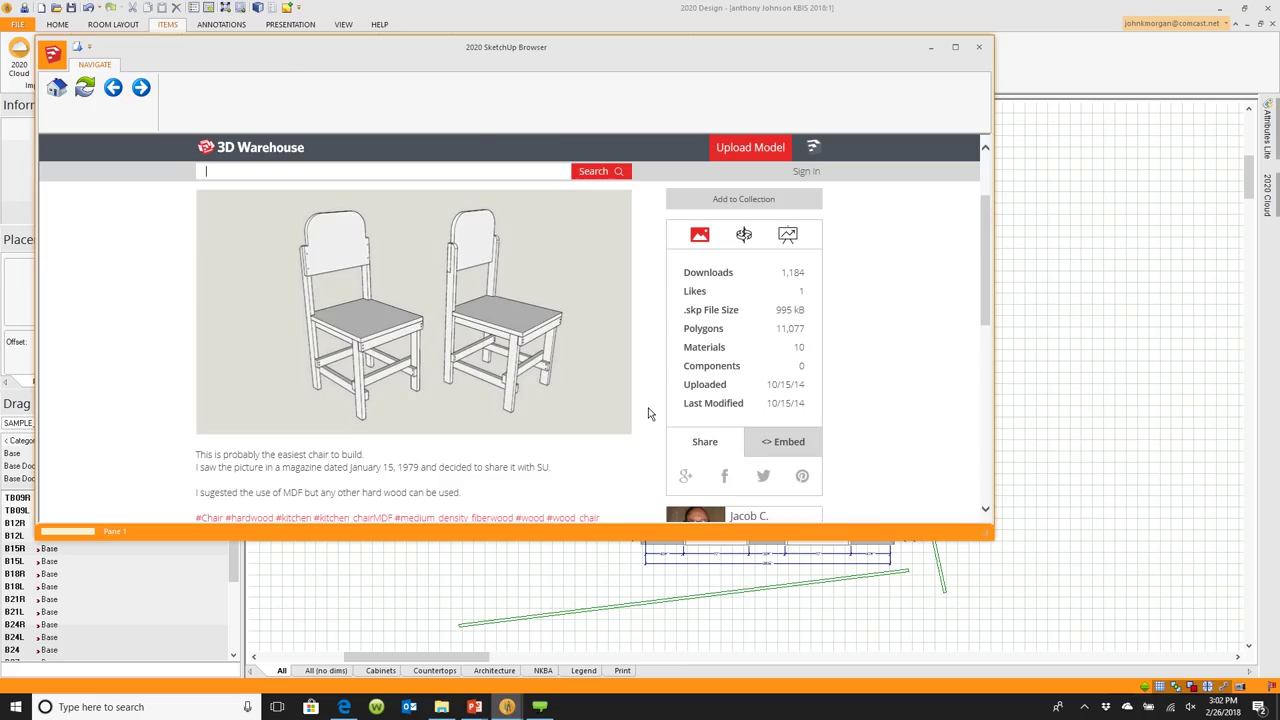
{"action": "scroll", "coordinate": [648, 413], "scroll_direction": "up", "scroll_amount": 1}
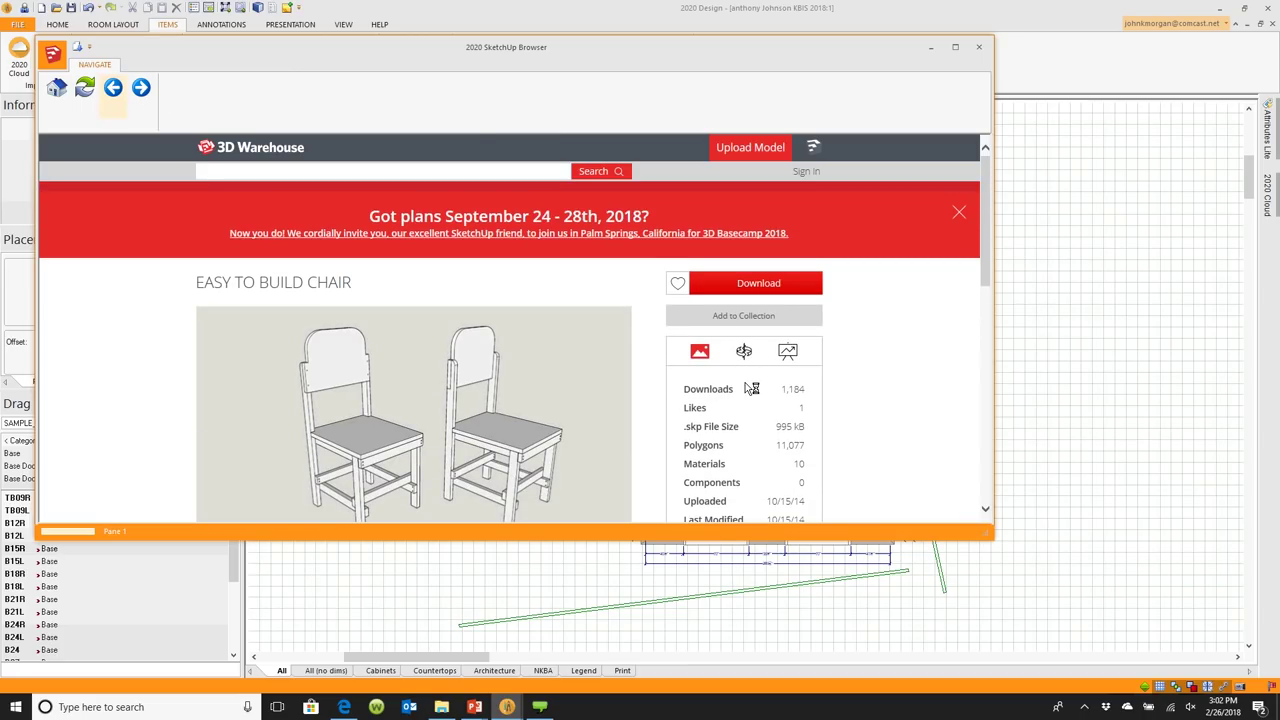
{"action": "scroll", "coordinate": [677, 413], "scroll_direction": "down", "scroll_amount": 5}
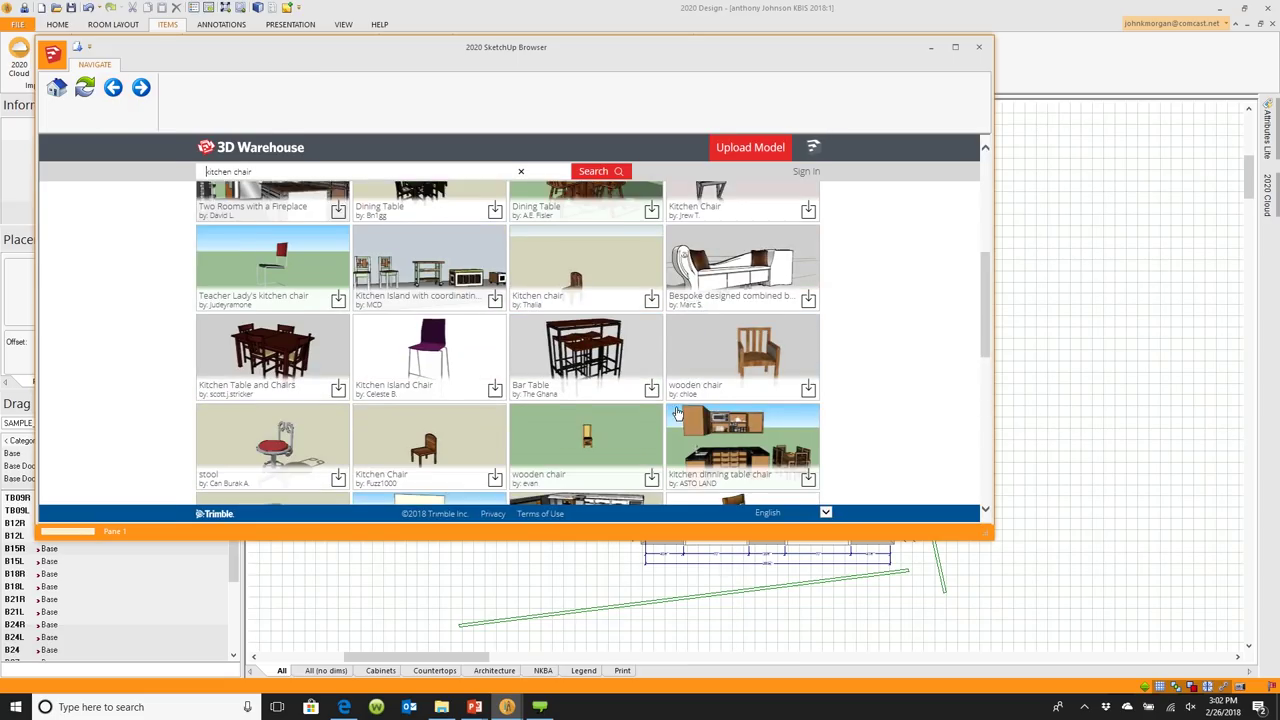
Skim the remaining kitchen chair results and the manufacturer update list, and switch back to the floor plan in 2020 Design.
{"action": "scroll", "coordinate": [677, 413], "scroll_direction": "down", "scroll_amount": 1}
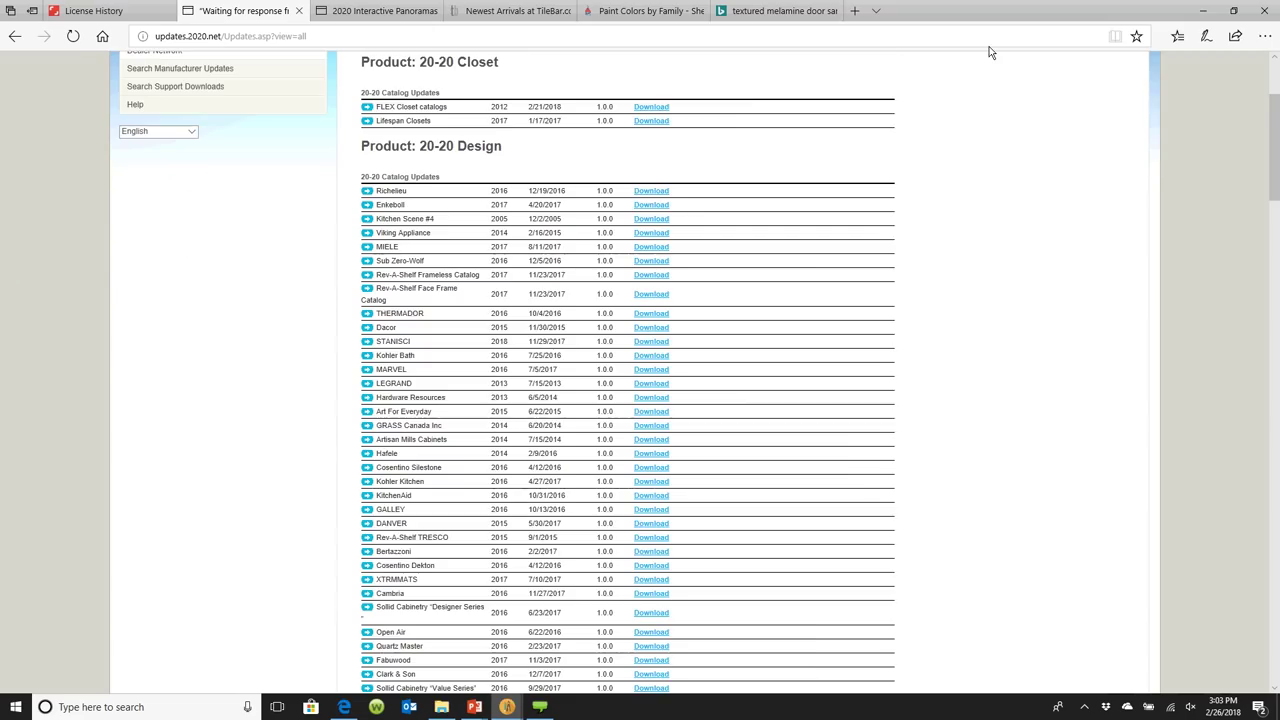
{"action": "scroll", "coordinate": [966, 177], "scroll_direction": "down", "scroll_amount": 15}
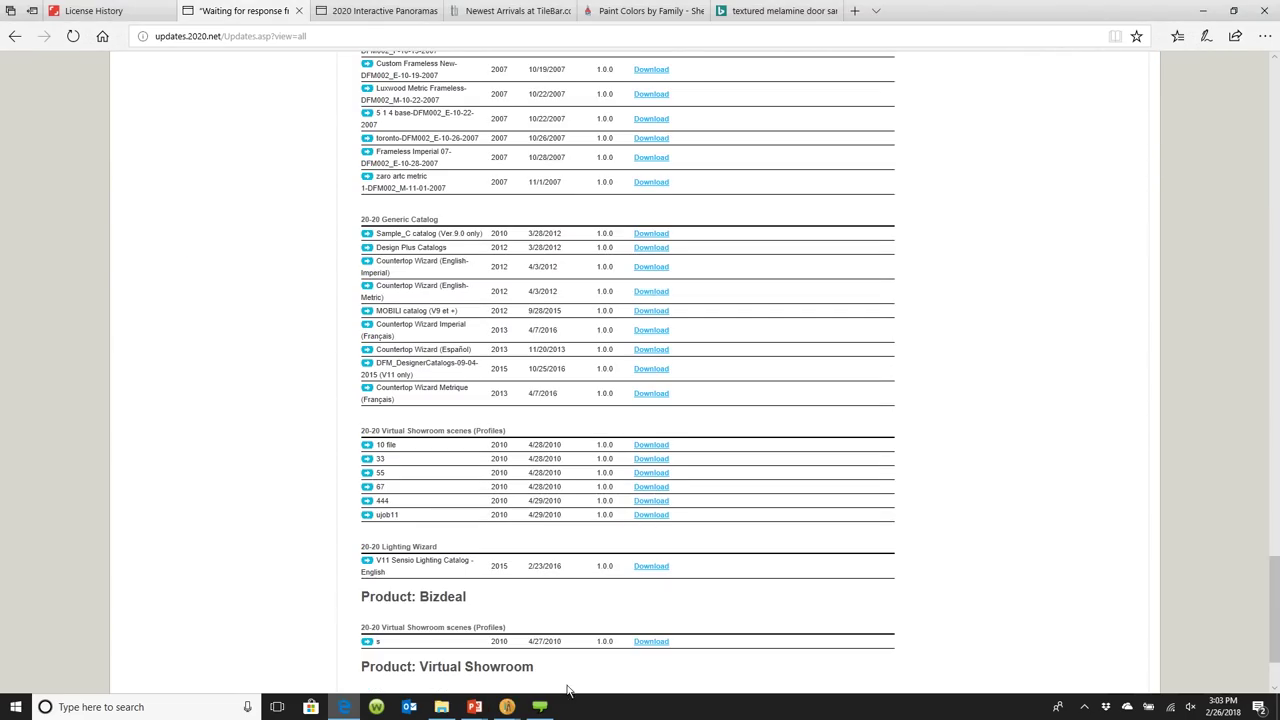
{"action": "left_click", "coordinate": [507, 707]}
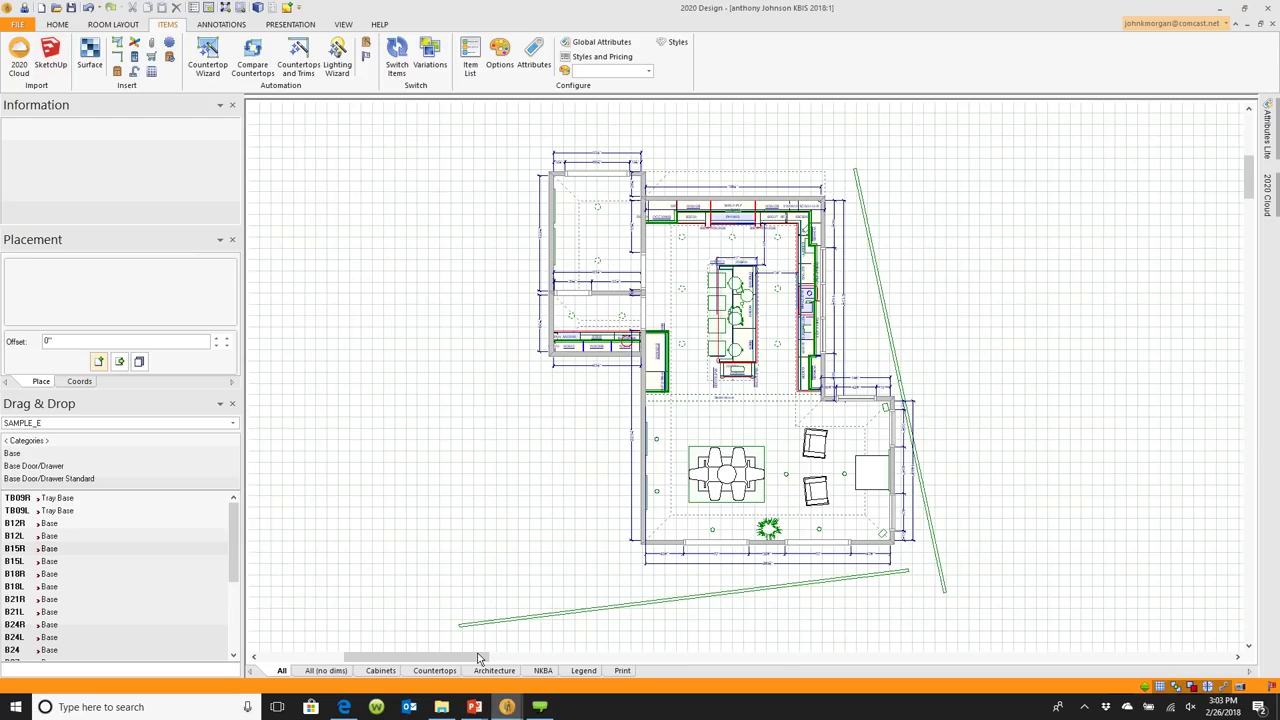
{"action": "scroll", "coordinate": [727, 355], "scroll_direction": "up", "scroll_amount": 4}
{"action": "scroll", "coordinate": [727, 355], "scroll_direction": "up", "scroll_amount": 1}
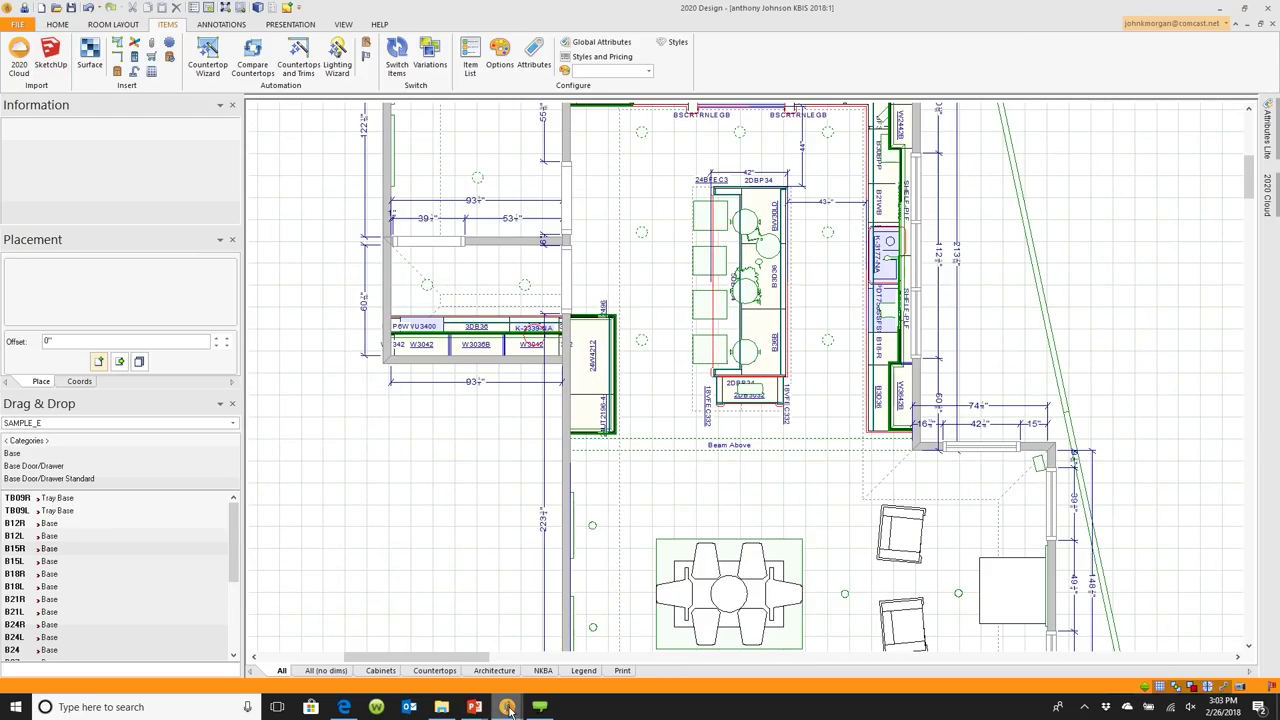
Bring up the finished kitchen rendering and save it as a PNG named "webinar February" in the 2020 Files folder.
{"action": "mouse_move", "coordinate": [507, 707]}
{"action": "left_click", "coordinate": [570, 660]}
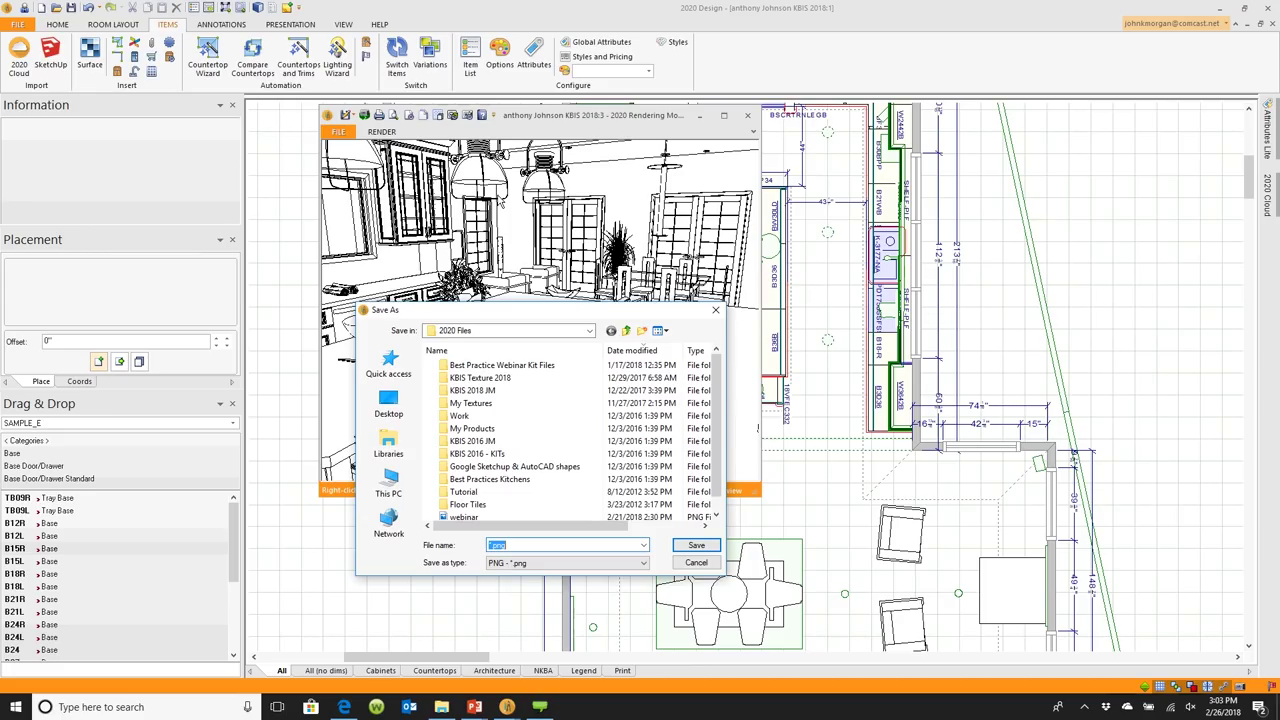
{"action": "left_click_drag", "start_coordinate": [567, 312], "coordinate": [567, 172]}
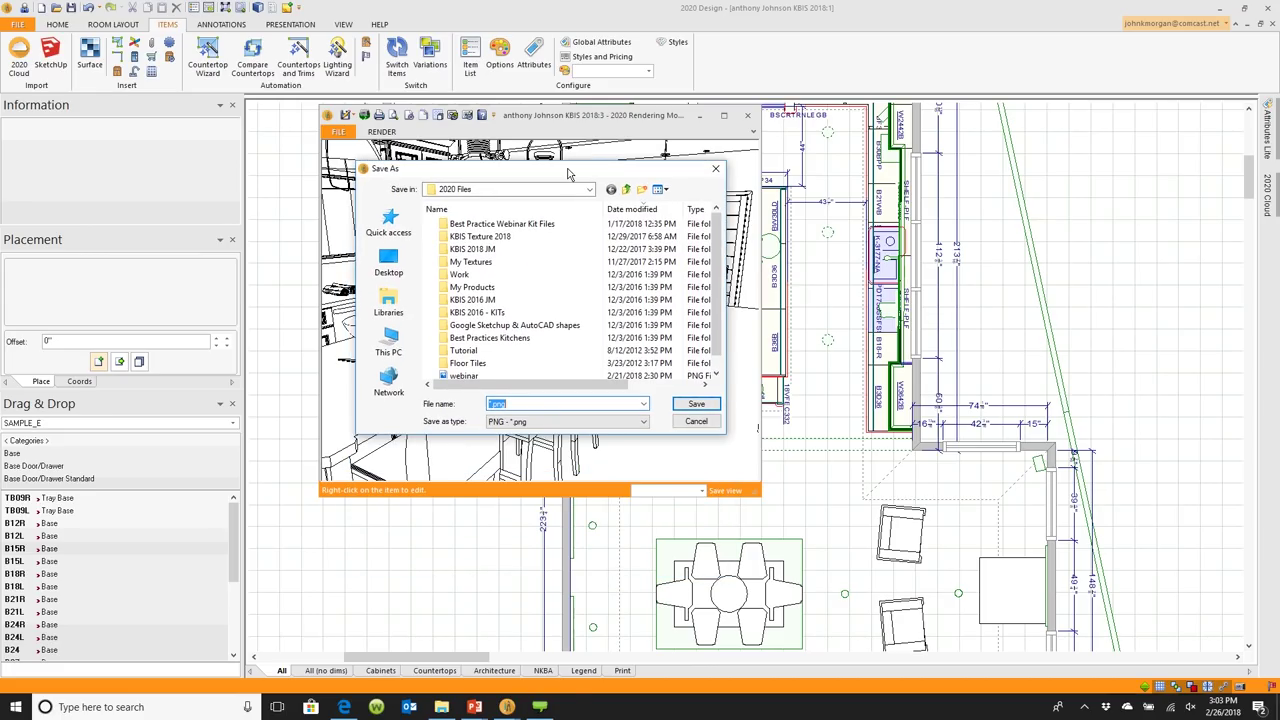
{"action": "left_click", "coordinate": [512, 404]}
{"action": "double_click", "coordinate": [514, 403]}
{"action": "type", "text": "webinar February"}
{"action": "left_click", "coordinate": [700, 405]}
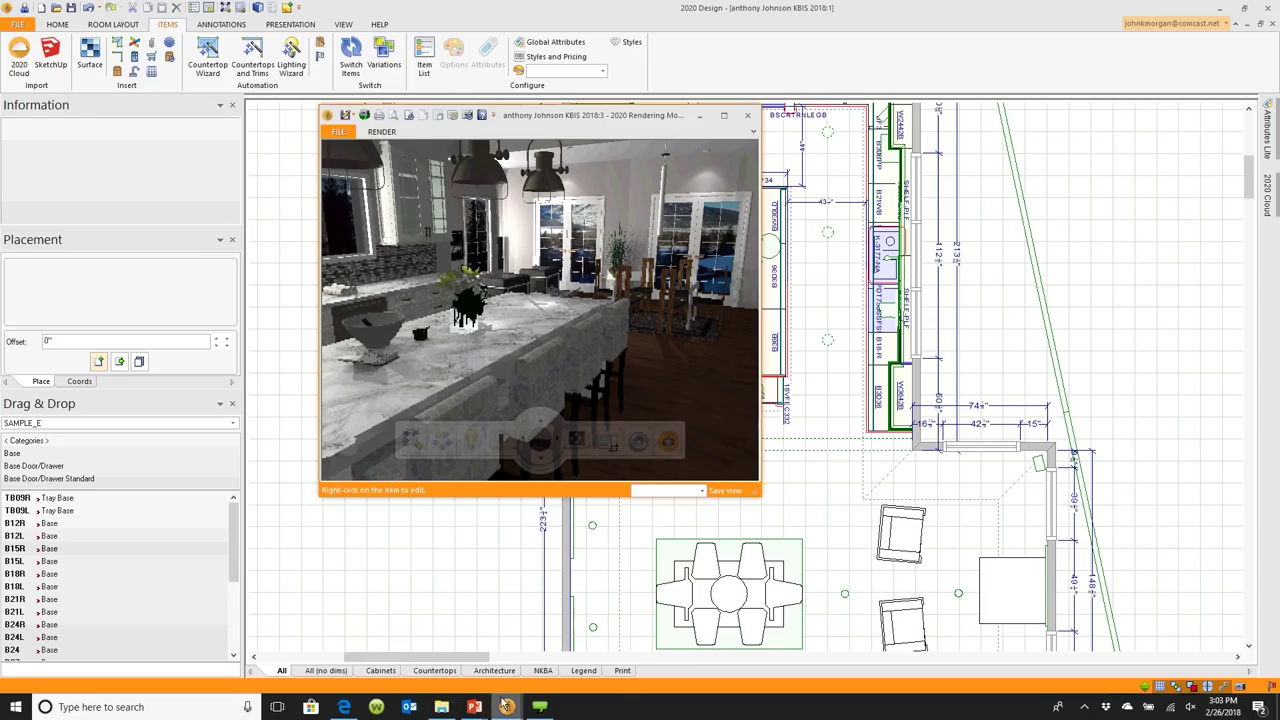
Return to the floor plan and open catalog browsing in 2020 Cloud.
{"action": "mouse_move", "coordinate": [510, 708]}
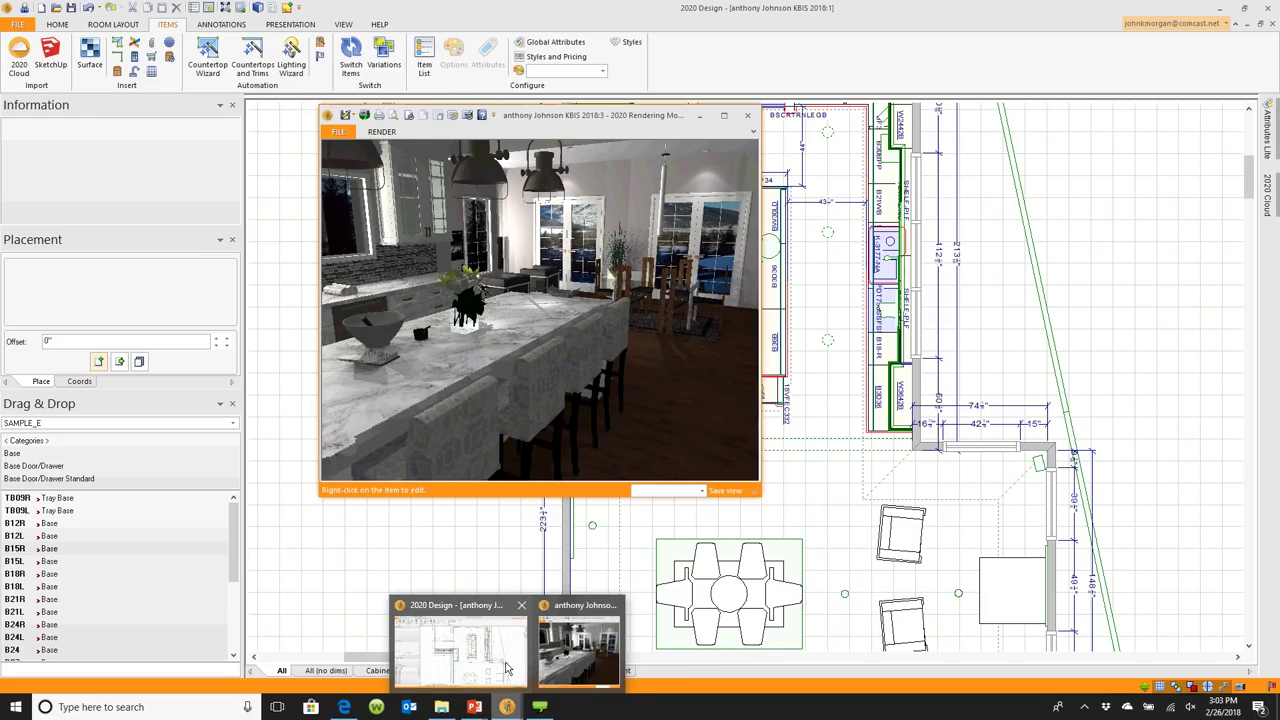
{"action": "left_click", "coordinate": [507, 667]}
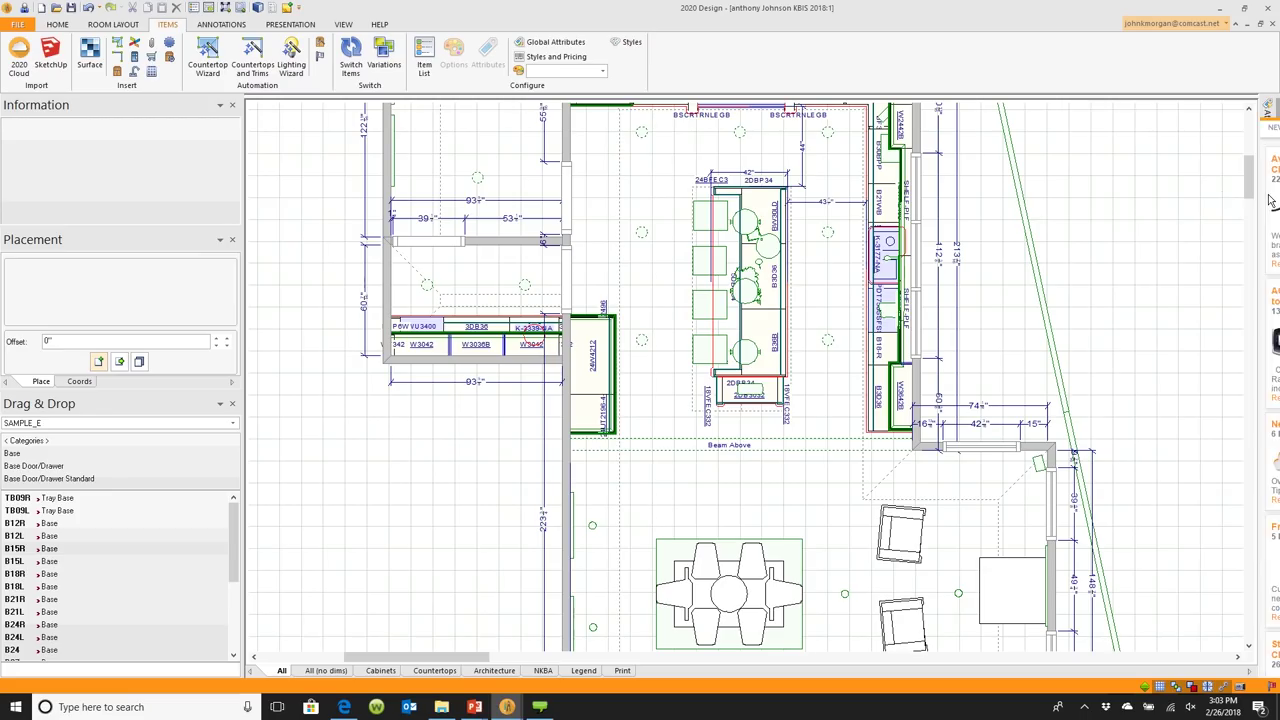
{"action": "mouse_move", "coordinate": [1268, 197]}
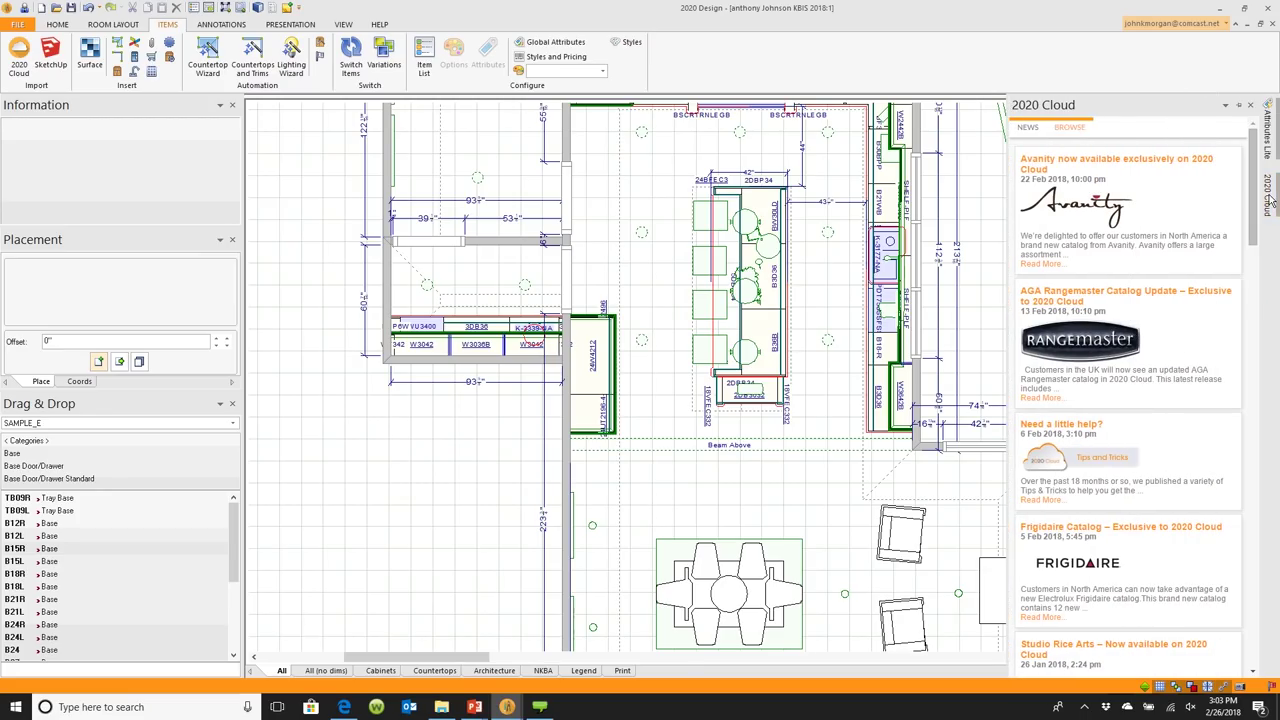
{"action": "left_click", "coordinate": [1072, 129]}
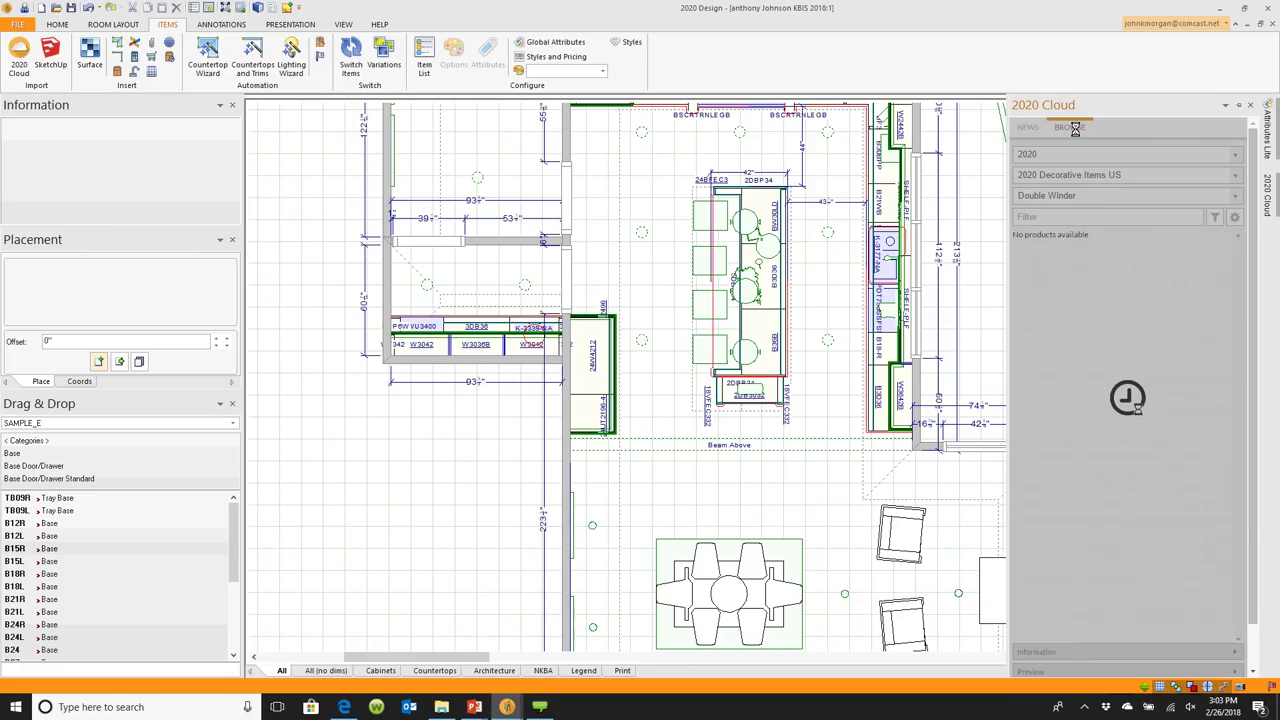
Review the available 2020 Cloud manufacturers, clearing and reselecting 2020 in the manufacturer filter.
{"action": "left_click", "coordinate": [1246, 155]}
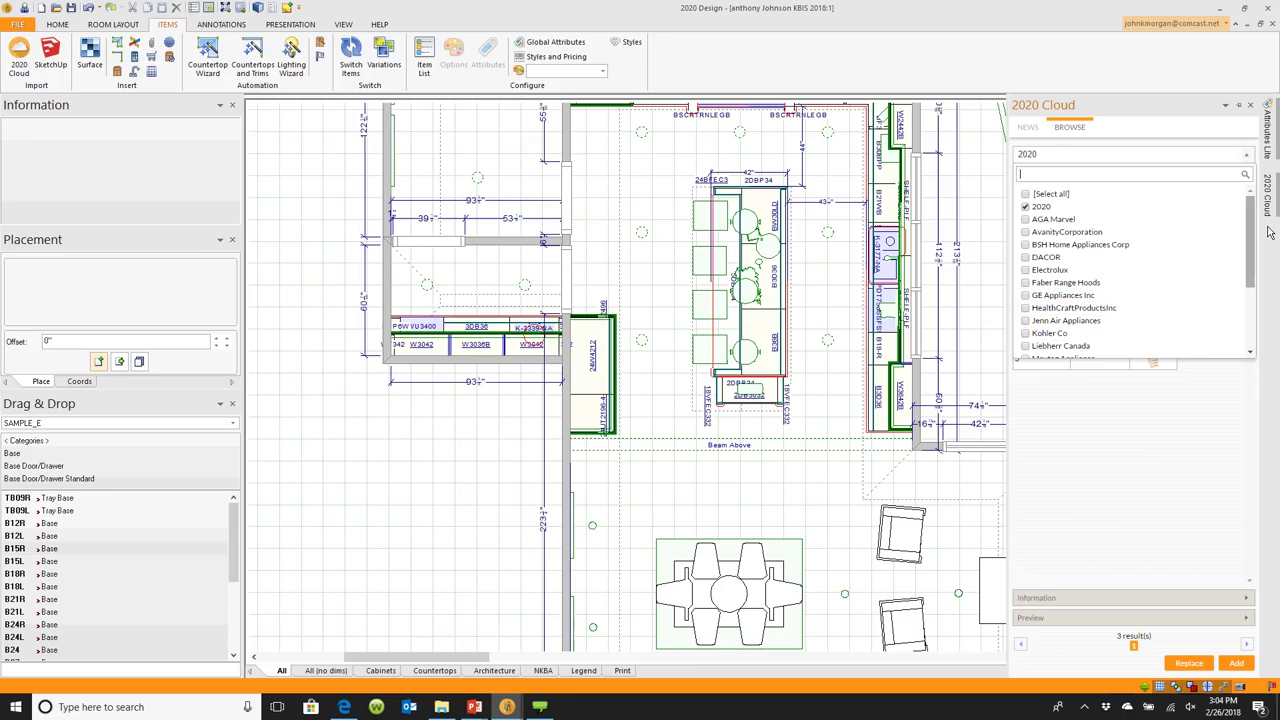
{"action": "scroll", "coordinate": [1250, 235], "scroll_direction": "down", "scroll_amount": 3}
{"action": "scroll", "coordinate": [1248, 232], "scroll_direction": "up", "scroll_amount": 3}
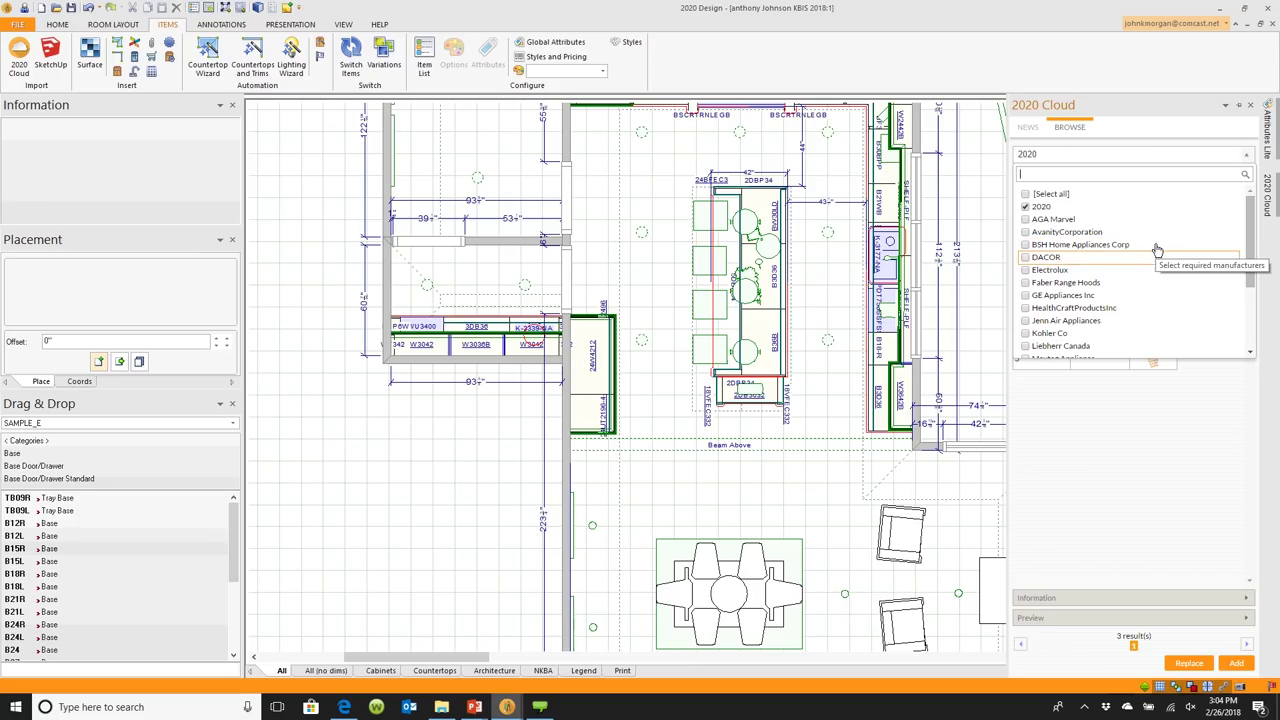
{"action": "left_click", "coordinate": [1042, 208]}
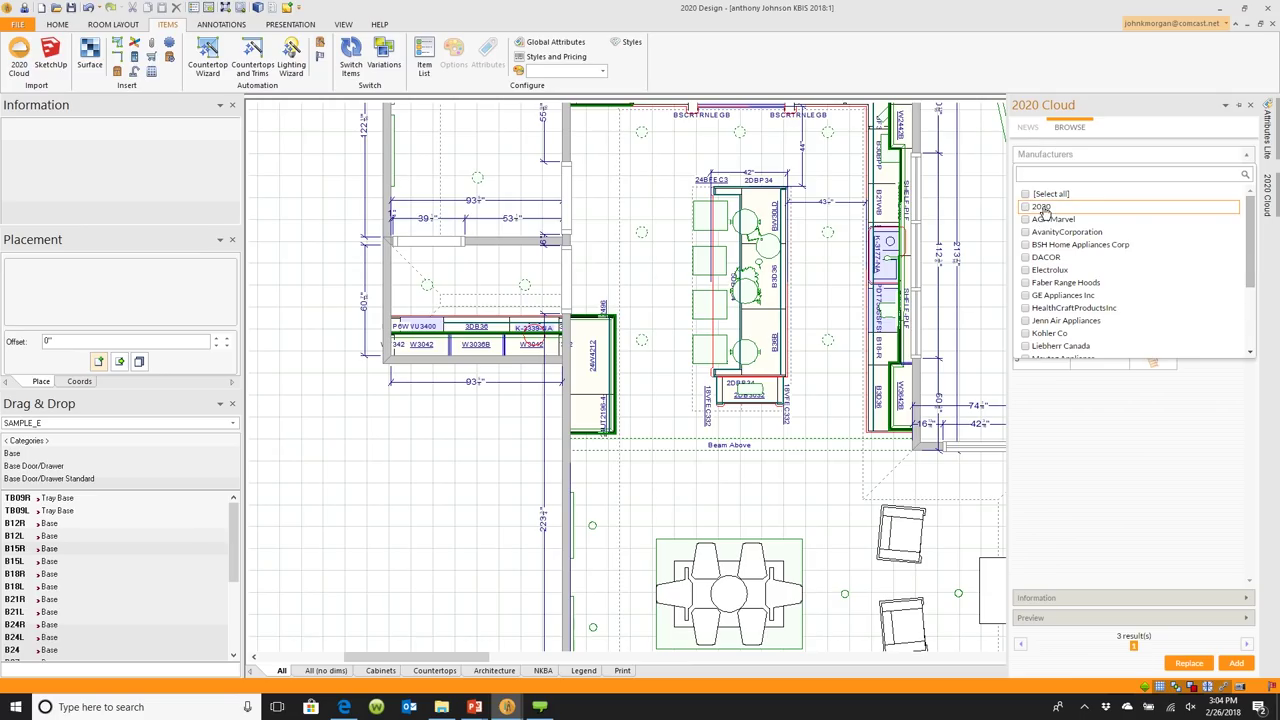
{"action": "left_click", "coordinate": [1042, 208]}
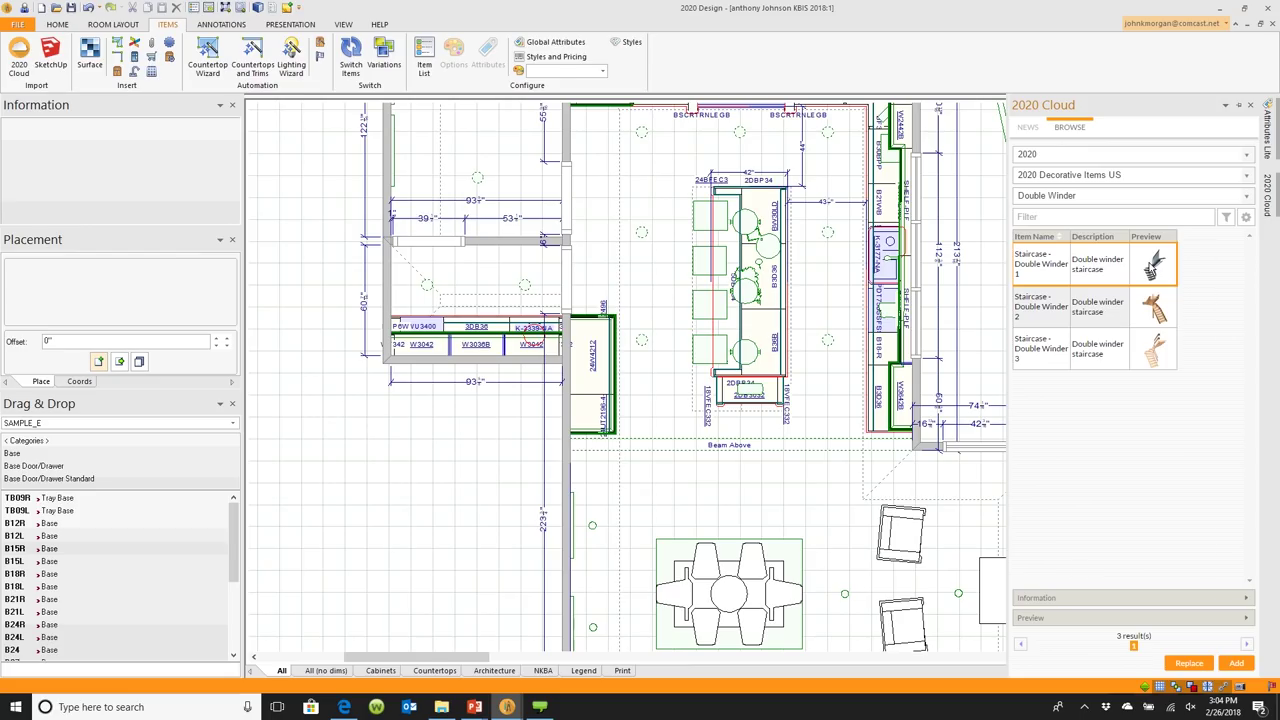
Expand the large item preview and filter the 2020 Decorative Items US catalog to the Magazines category.
{"action": "left_click", "coordinate": [1250, 619]}
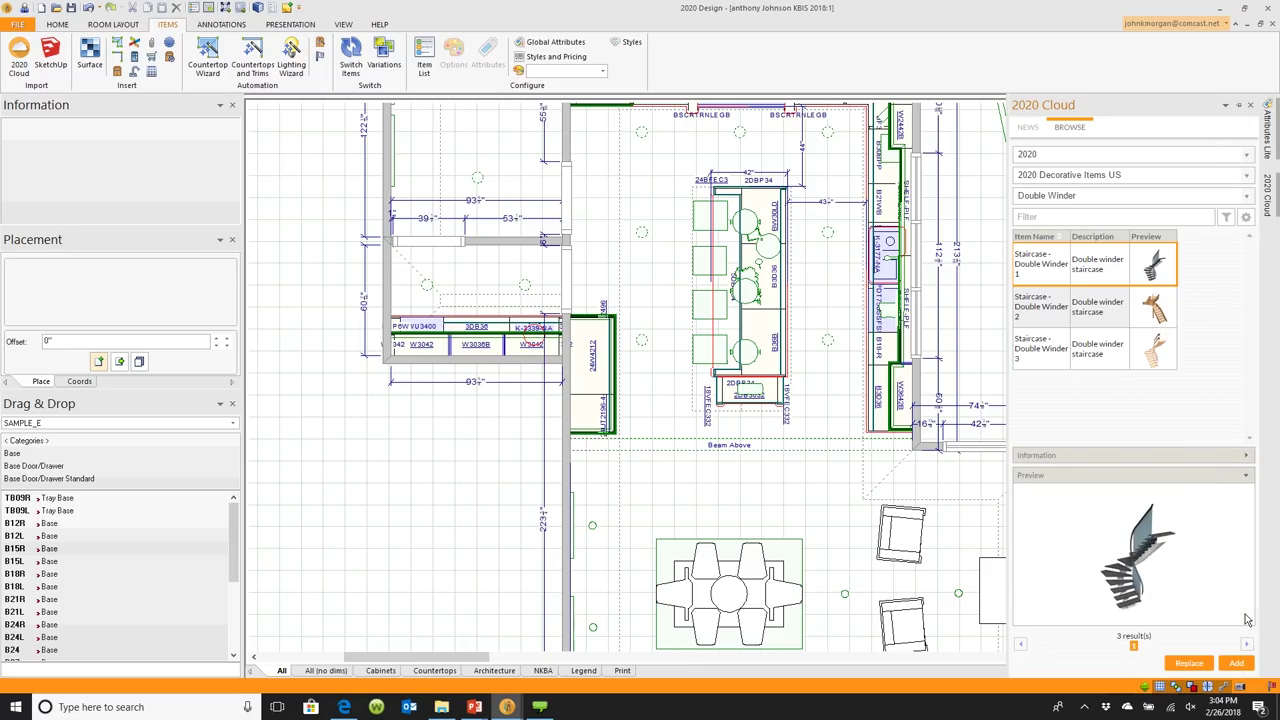
{"action": "left_click", "coordinate": [1246, 196]}
{"action": "left_click_drag", "start_coordinate": [1248, 224], "coordinate": [1255, 288]}
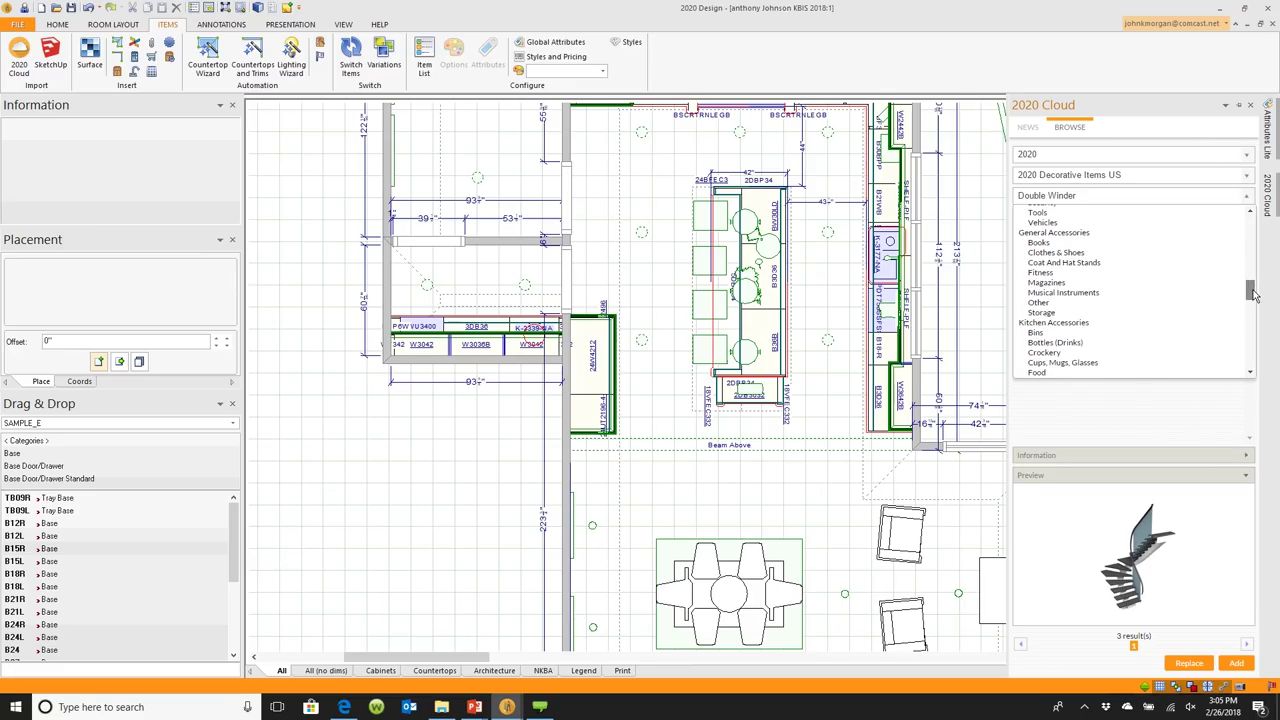
{"action": "left_click", "coordinate": [1107, 284]}
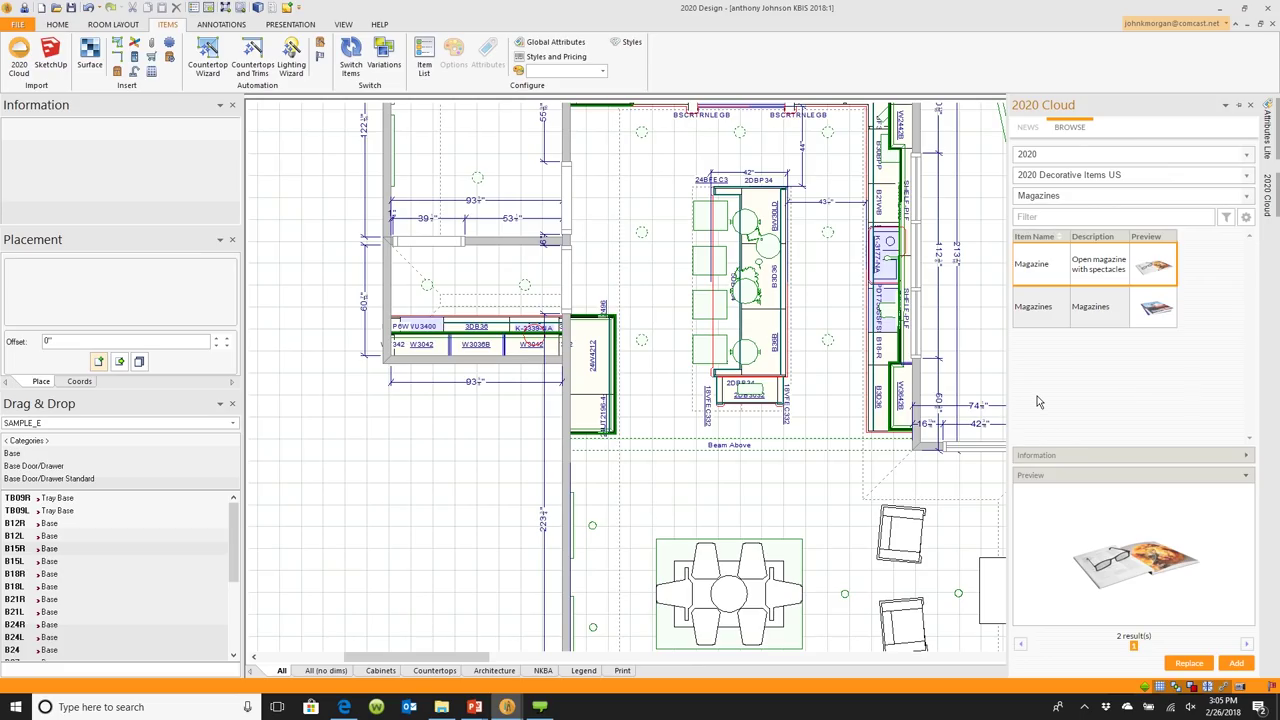
Open the "Need a little help?" article from the 2020 Cloud news and follow it to the 2020 Decorative Items page.
{"action": "left_click", "coordinate": [1030, 129]}
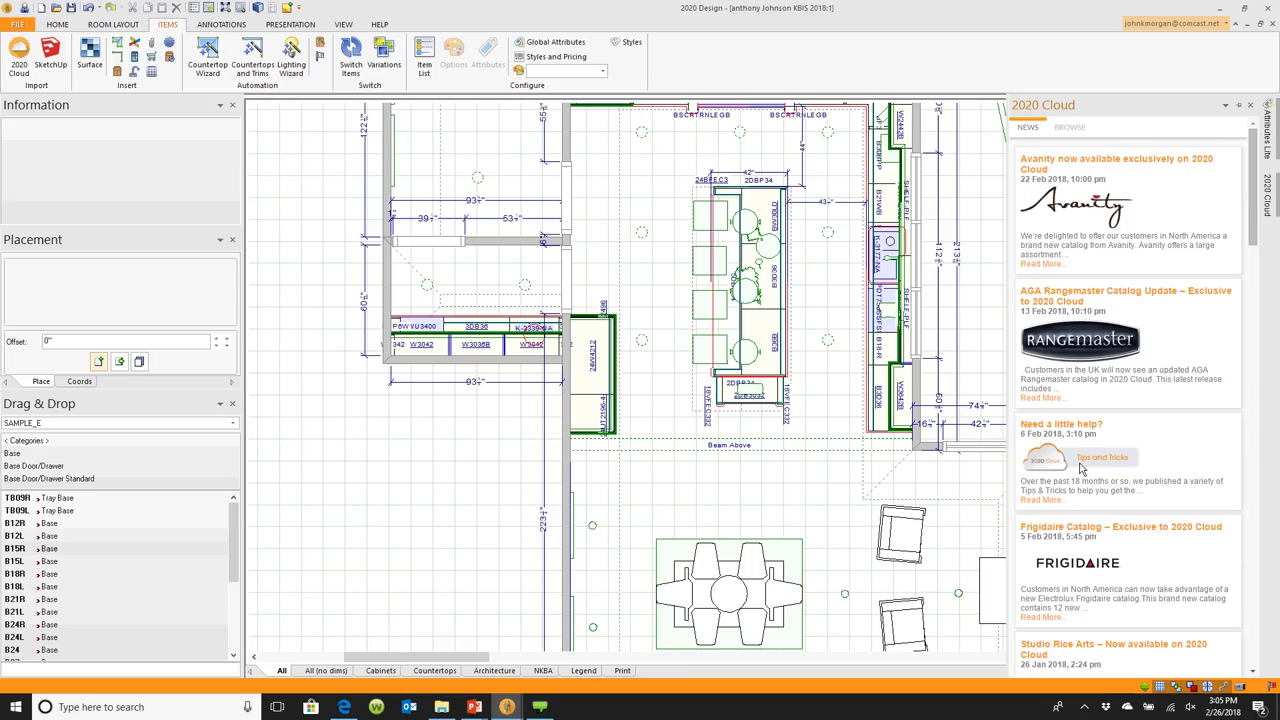
{"action": "left_click", "coordinate": [1082, 427]}
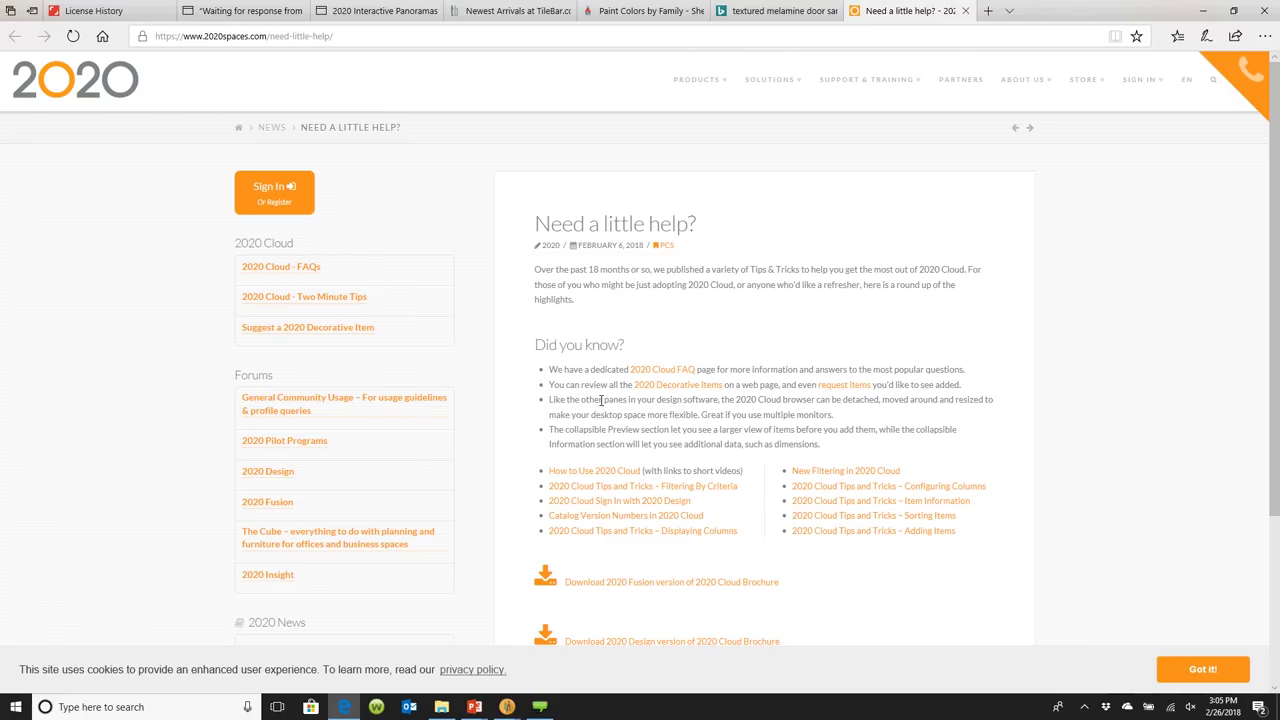
{"action": "left_click", "coordinate": [667, 387]}
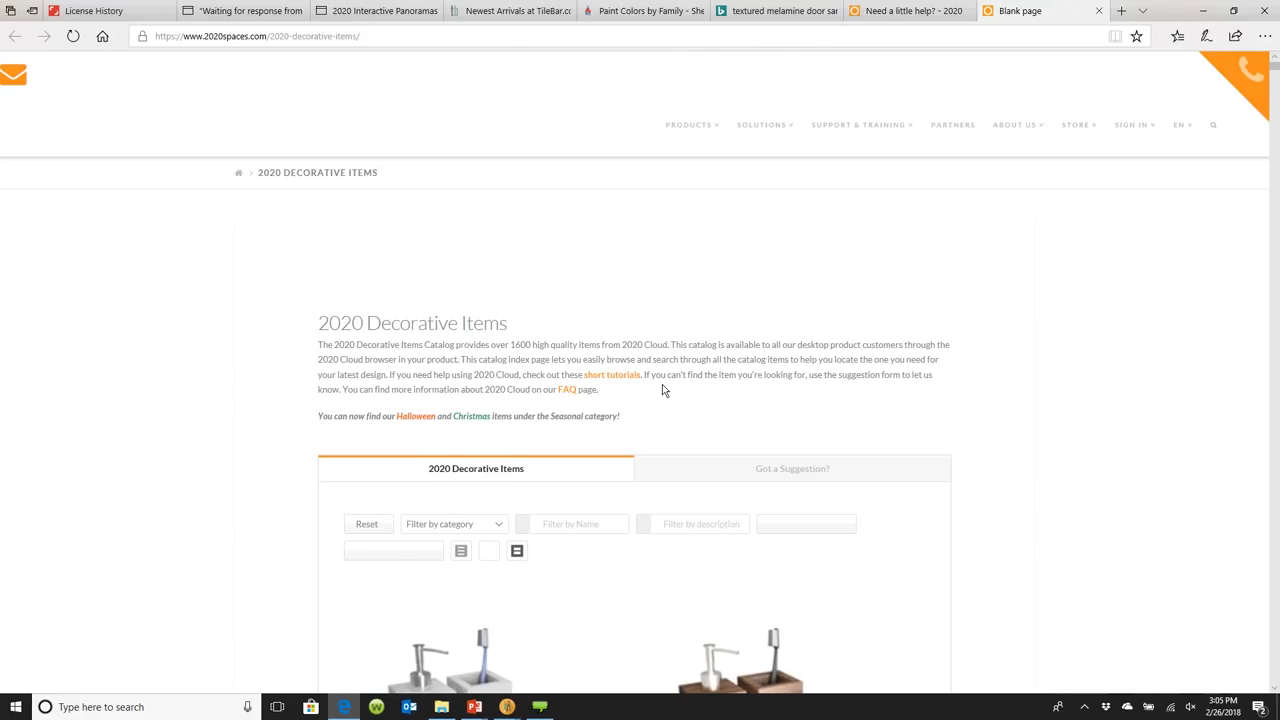
Browse the decorative items on the web page and set the listing to 100 per page.
{"action": "scroll", "coordinate": [662, 390], "scroll_direction": "down", "scroll_amount": 6}
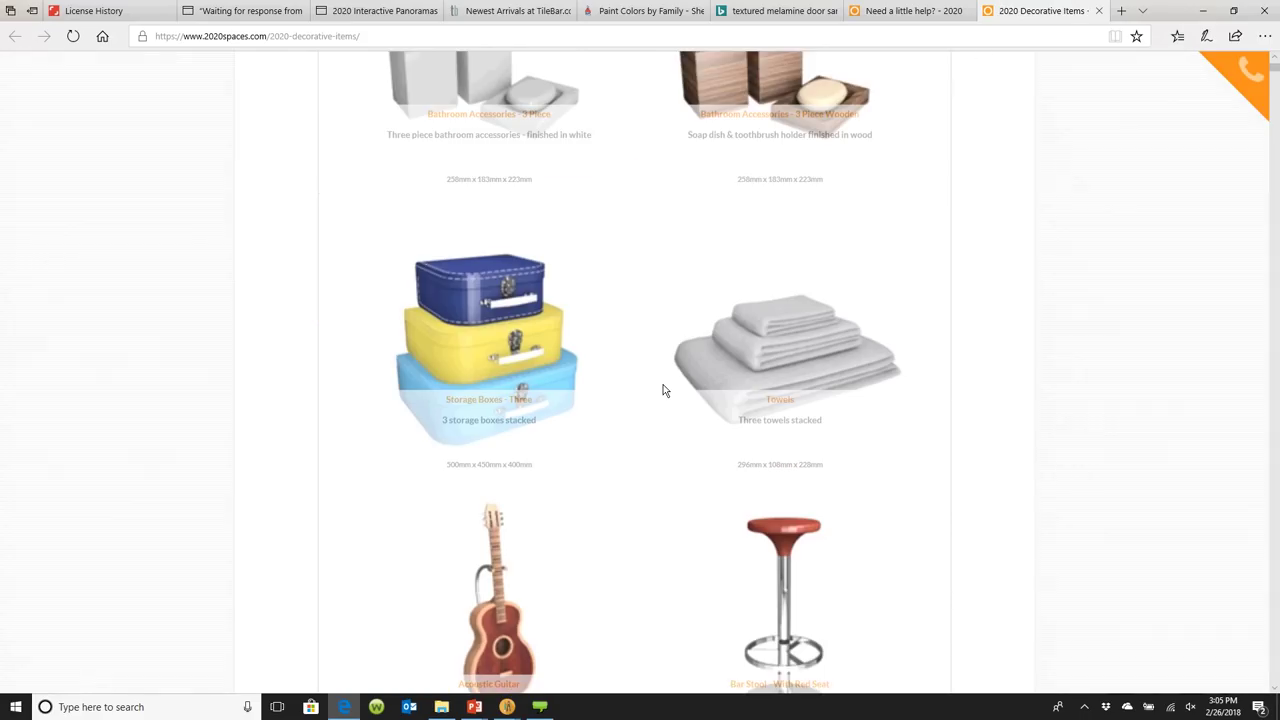
{"action": "scroll", "coordinate": [662, 390], "scroll_direction": "down", "scroll_amount": 5}
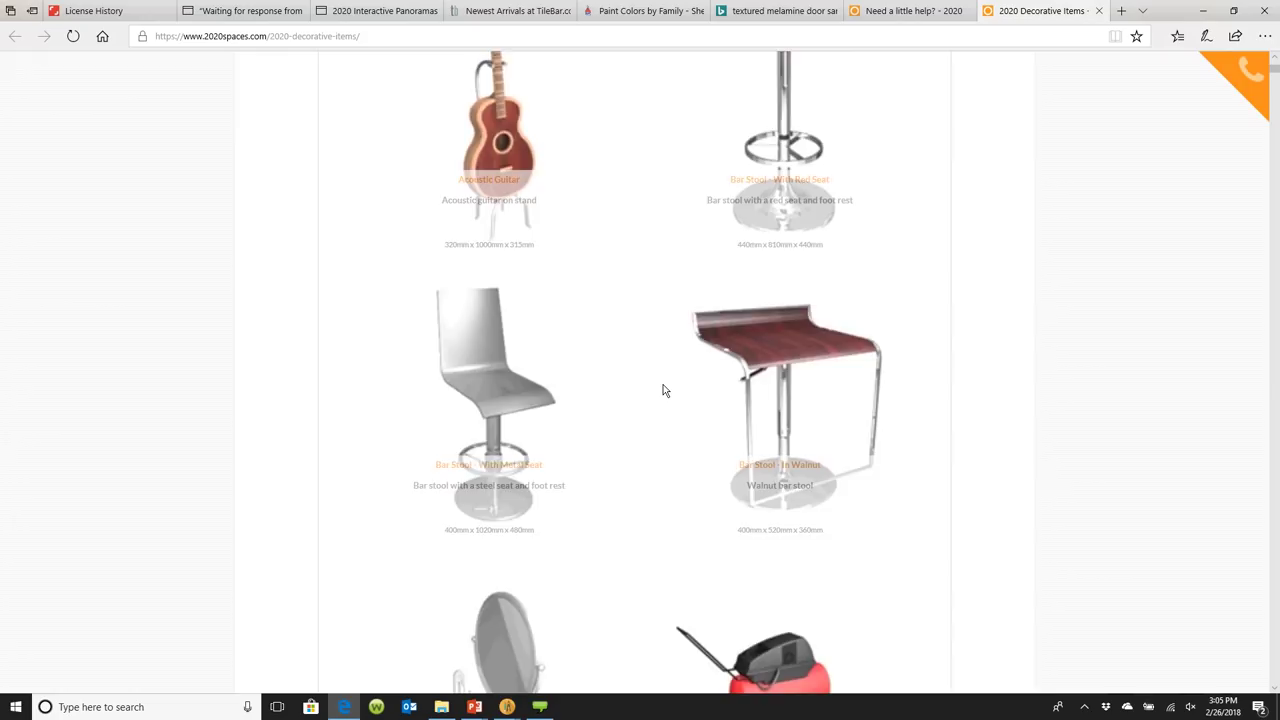
{"action": "scroll", "coordinate": [662, 390], "scroll_direction": "down", "scroll_amount": 4}
{"action": "scroll", "coordinate": [662, 390], "scroll_direction": "down", "scroll_amount": 2}
{"action": "scroll", "coordinate": [662, 390], "scroll_direction": "up", "scroll_amount": 15}
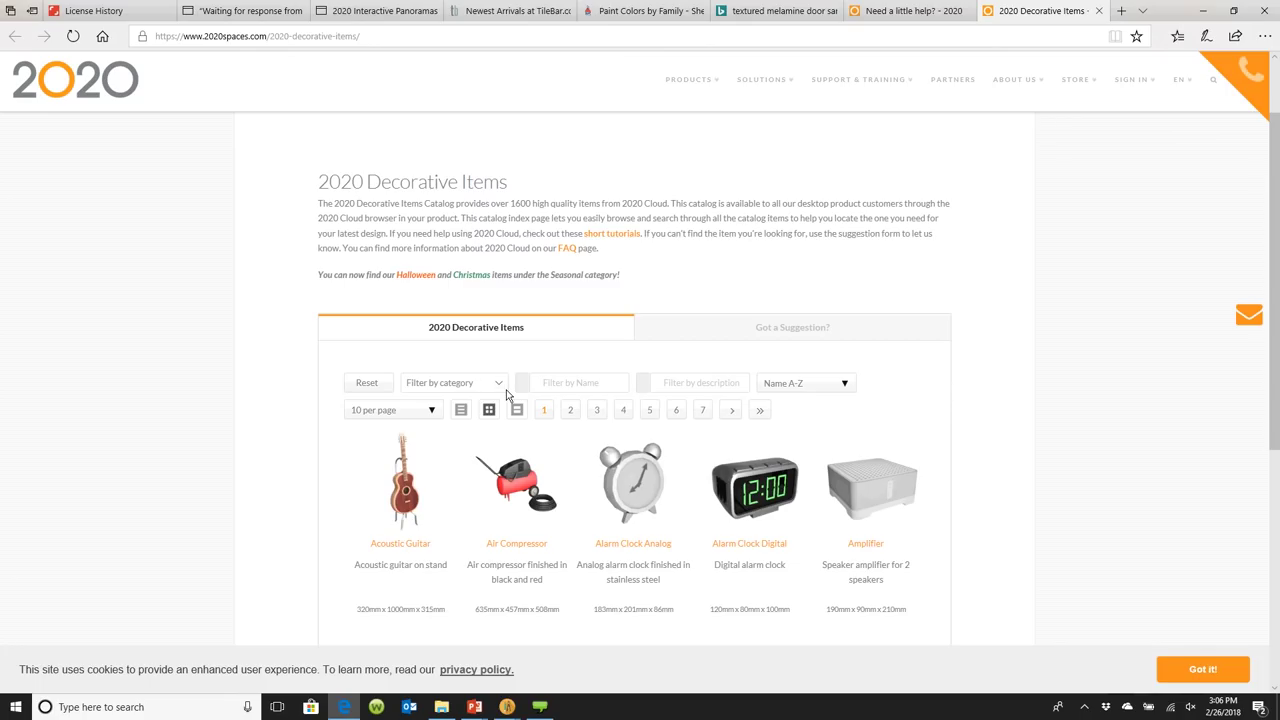
{"action": "left_click", "coordinate": [431, 410]}
{"action": "left_click", "coordinate": [419, 472]}
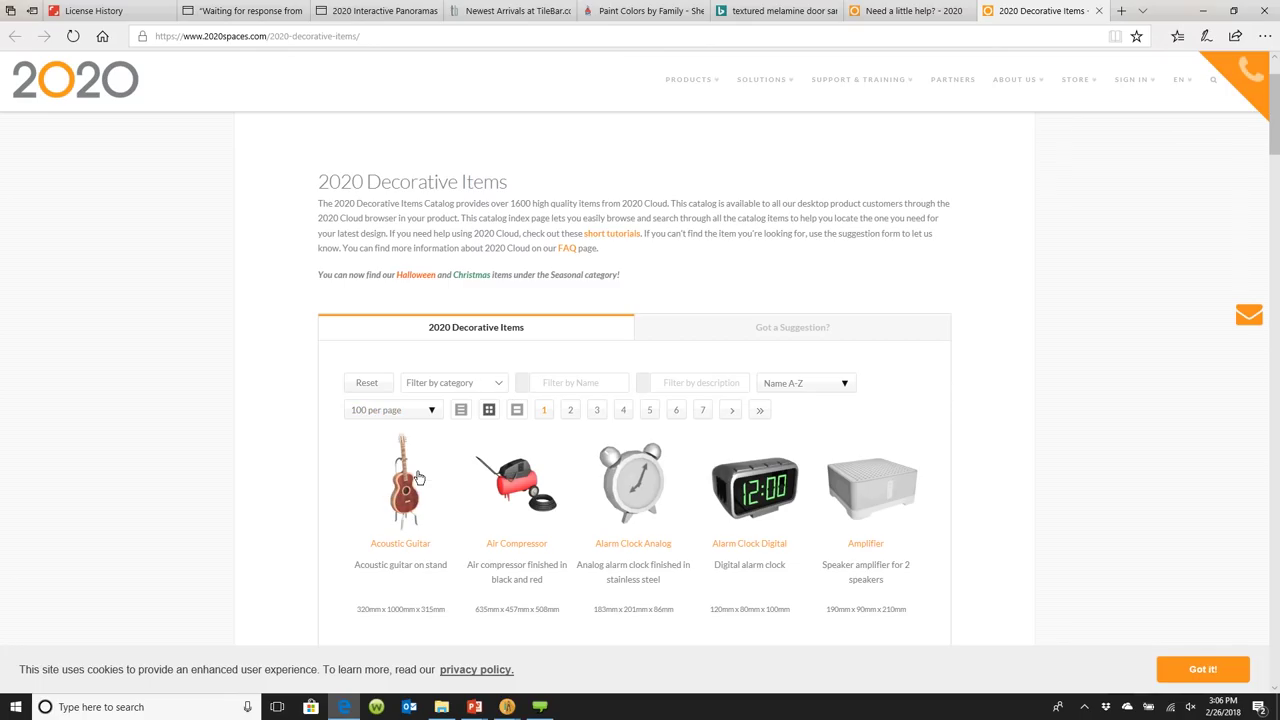
Filter the decorative items by the NEW! category and examine the full set of newly added furniture, ironing and people models.
{"action": "left_click", "coordinate": [500, 385]}
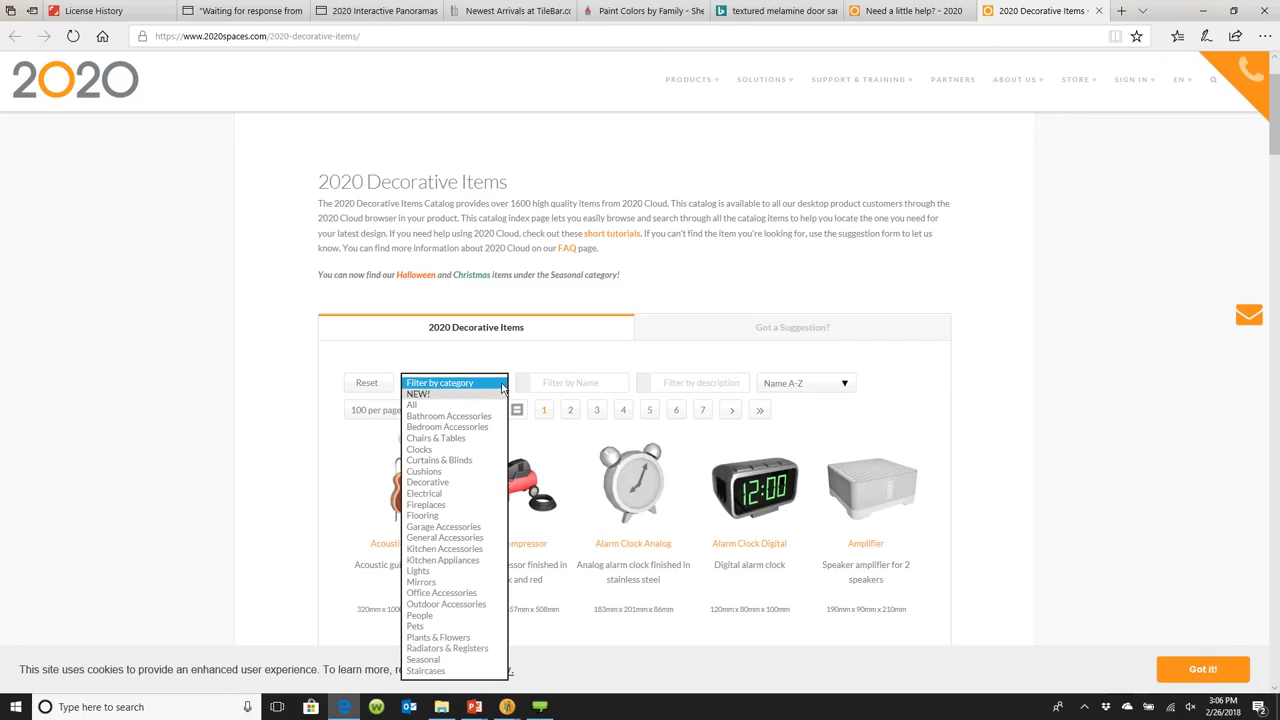
{"action": "left_click", "coordinate": [482, 395]}
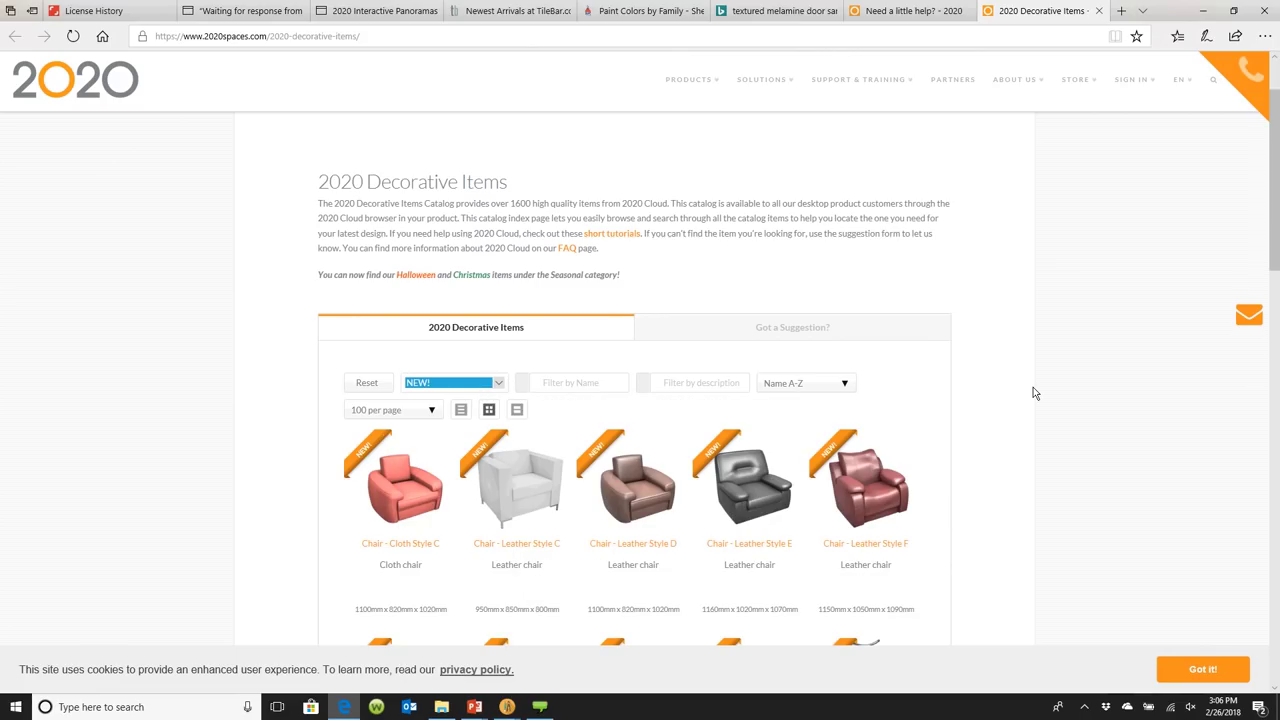
{"action": "scroll", "coordinate": [1035, 393], "scroll_direction": "down", "scroll_amount": 3}
{"action": "scroll", "coordinate": [1033, 392], "scroll_direction": "down", "scroll_amount": 5}
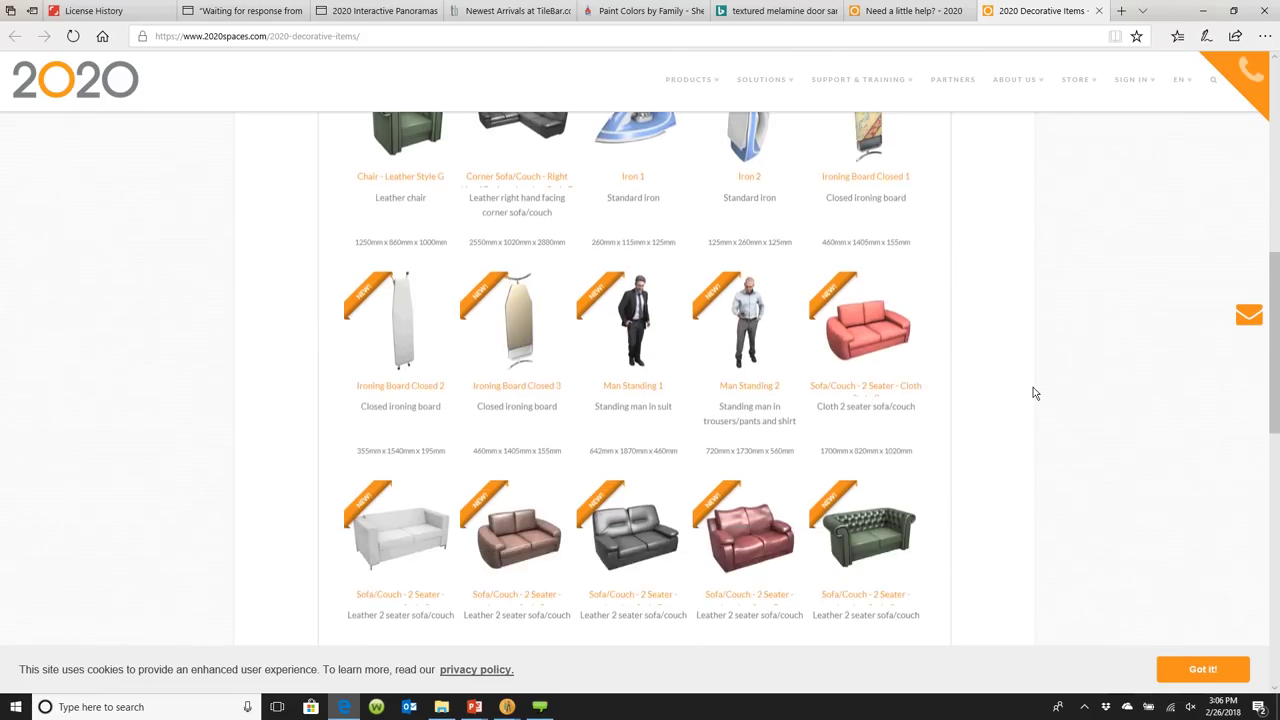
{"action": "scroll", "coordinate": [1033, 392], "scroll_direction": "down", "scroll_amount": 3}
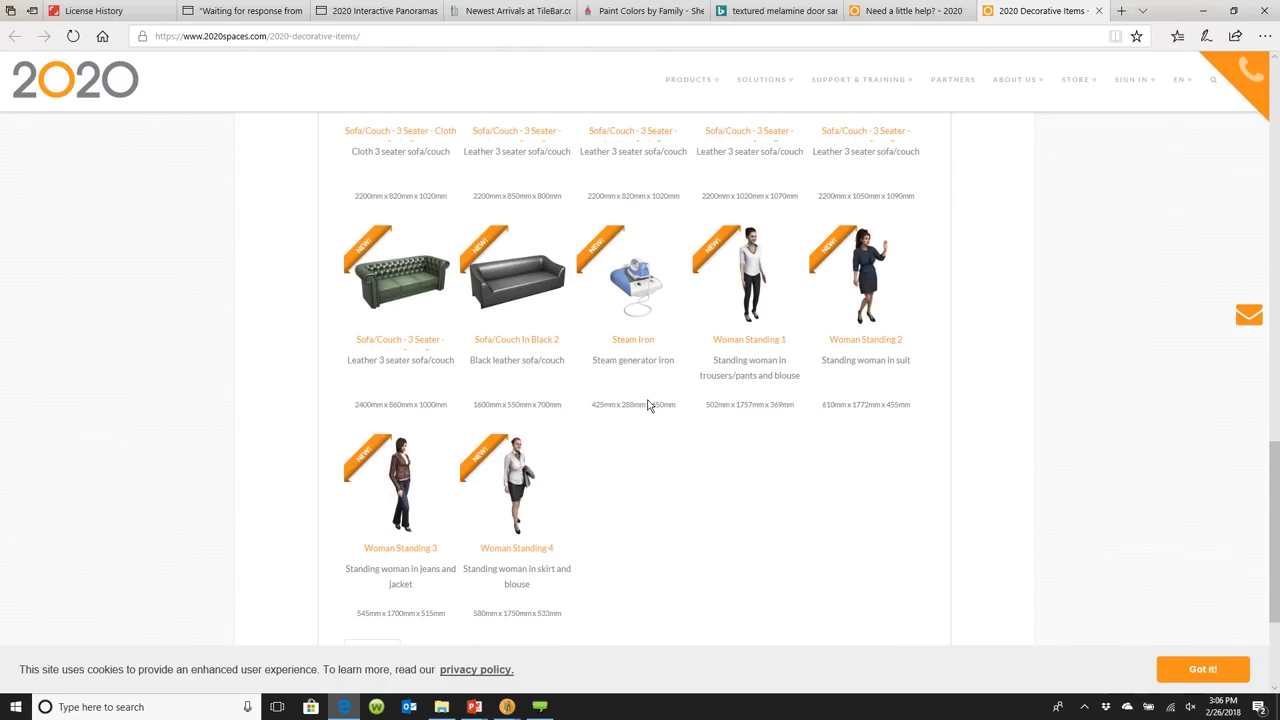
{"action": "scroll", "coordinate": [648, 405], "scroll_direction": "up", "scroll_amount": 6}
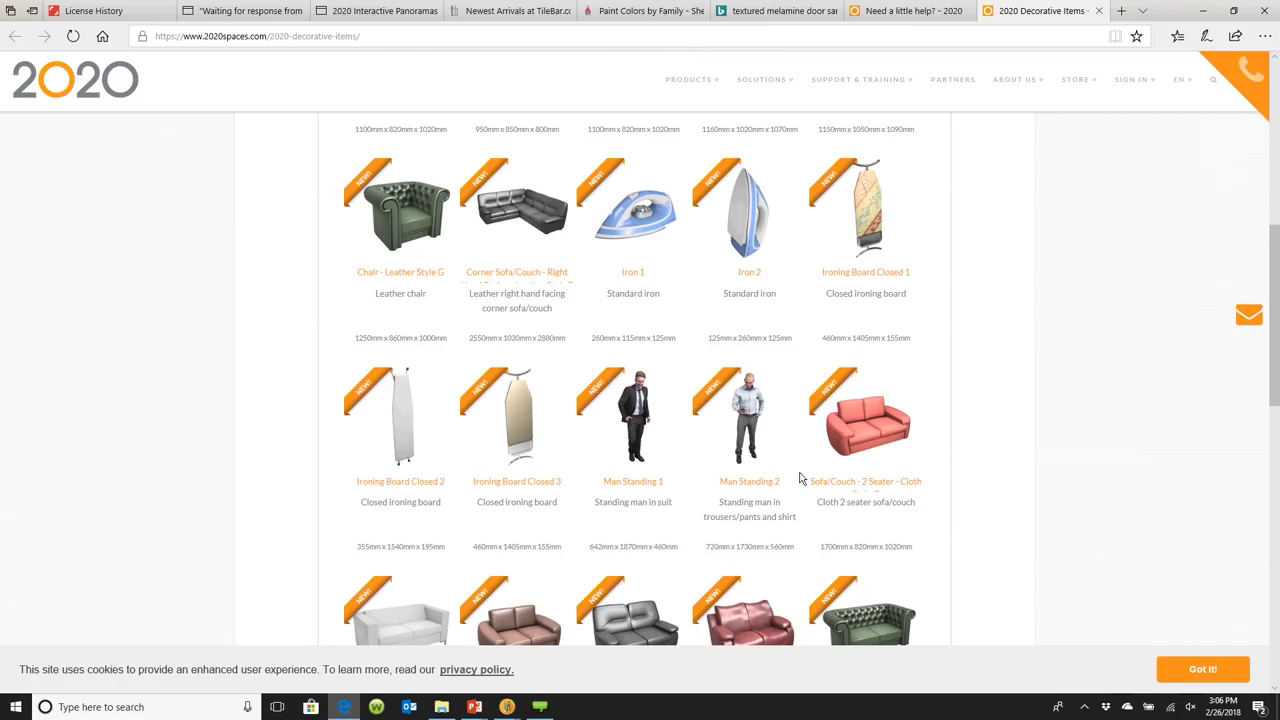
{"action": "scroll", "coordinate": [800, 478], "scroll_direction": "up", "scroll_amount": 3}
{"action": "scroll", "coordinate": [800, 466], "scroll_direction": "down", "scroll_amount": 1}
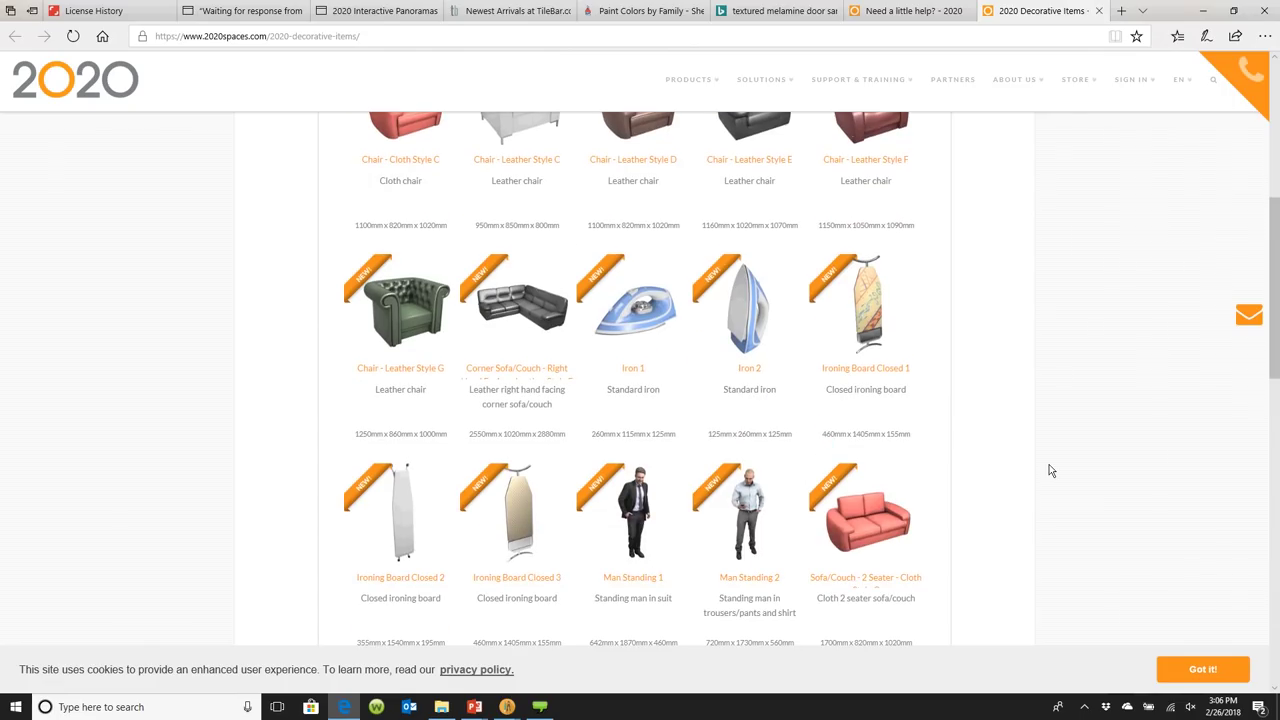
{"action": "scroll", "coordinate": [1050, 470], "scroll_direction": "up", "scroll_amount": 10}
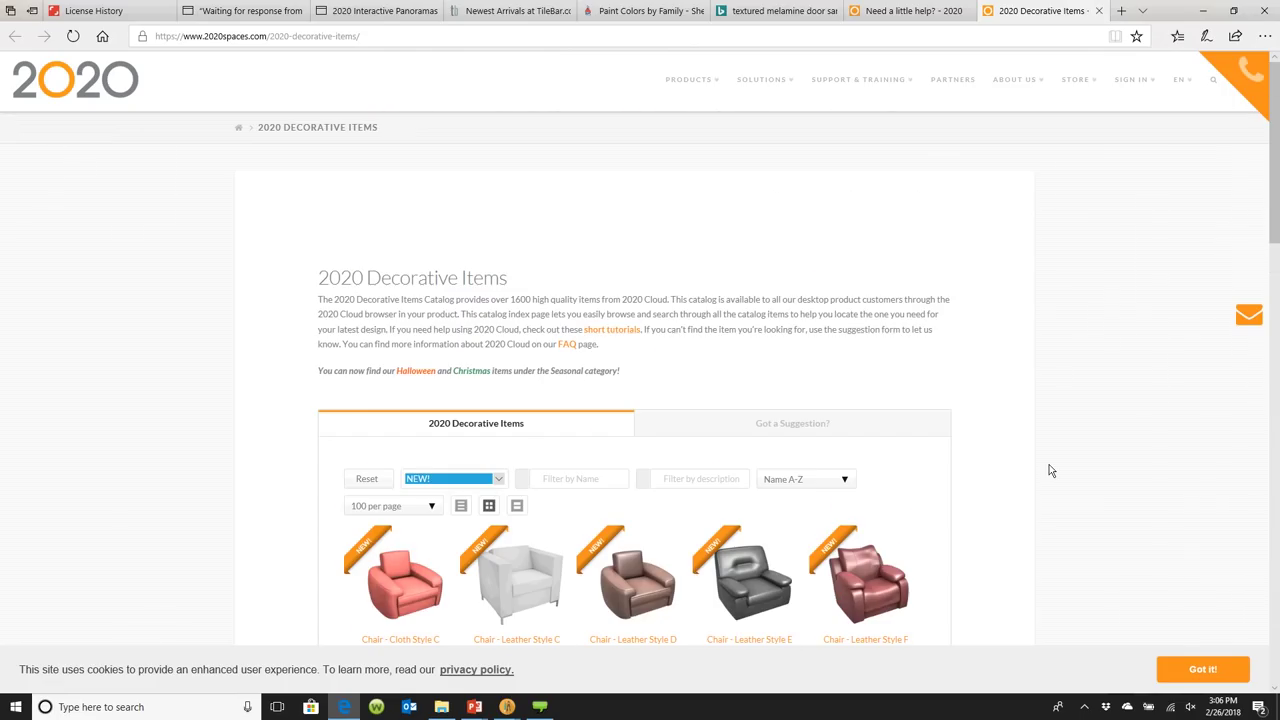
Filter the decorative items by the Garage Accessories category.
{"action": "left_click", "coordinate": [500, 481]}
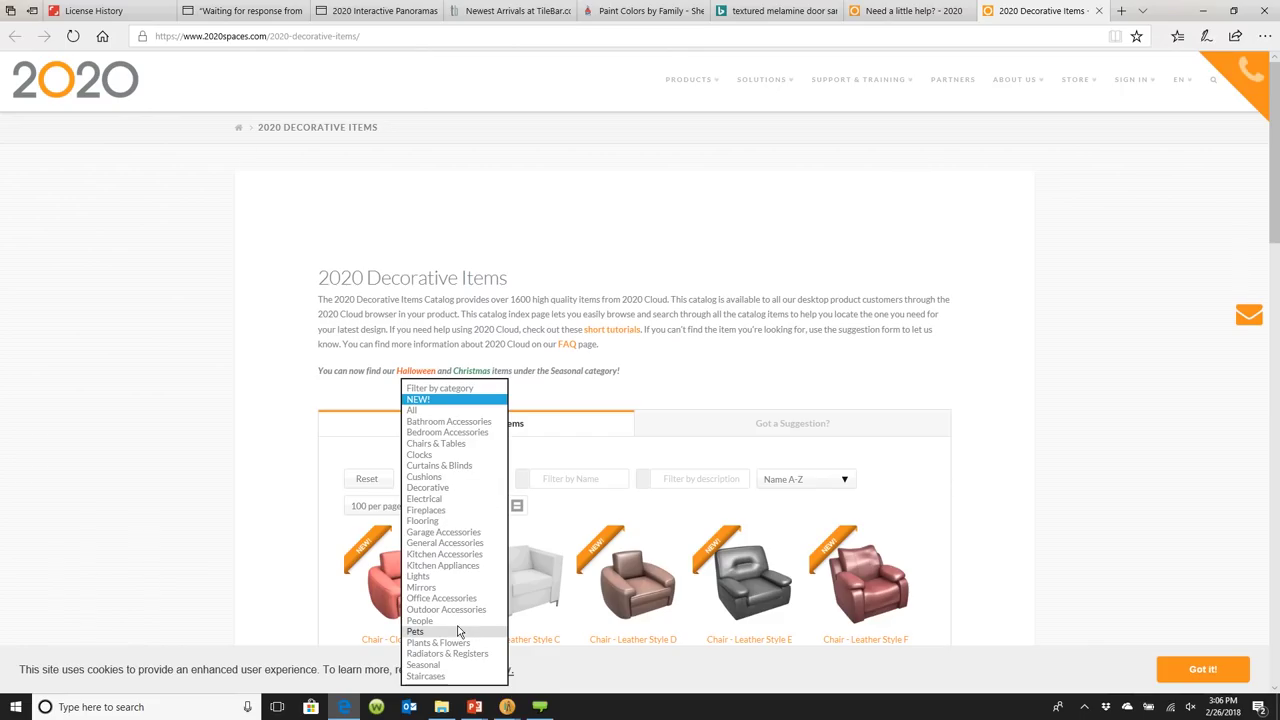
{"action": "key", "text": "Up"}
{"action": "key", "text": "Up"}
{"action": "key", "text": "Up"}
{"action": "key", "text": "Up"}
{"action": "key", "text": "Up"}
{"action": "key", "text": "Up"}
{"action": "key", "text": "Up"}
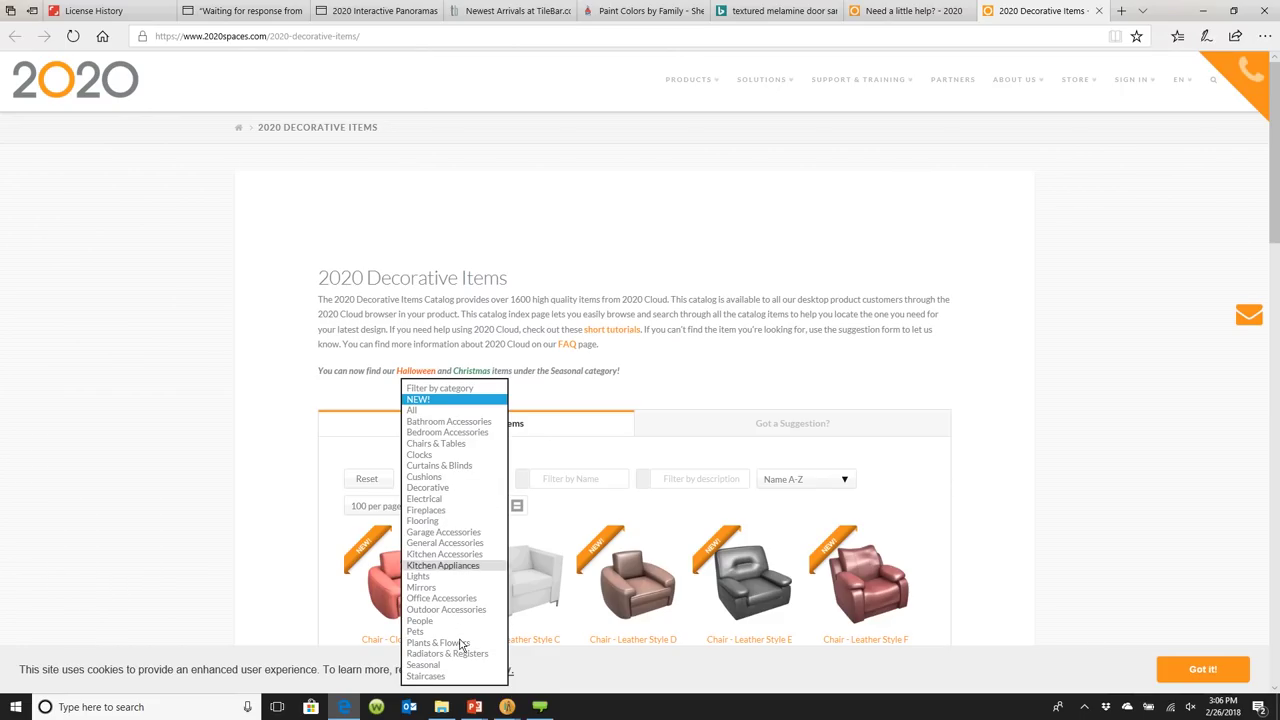
{"action": "key", "text": "Up"}
{"action": "key", "text": "Up"}
{"action": "key", "text": "Up"}
{"action": "key", "text": "Return"}
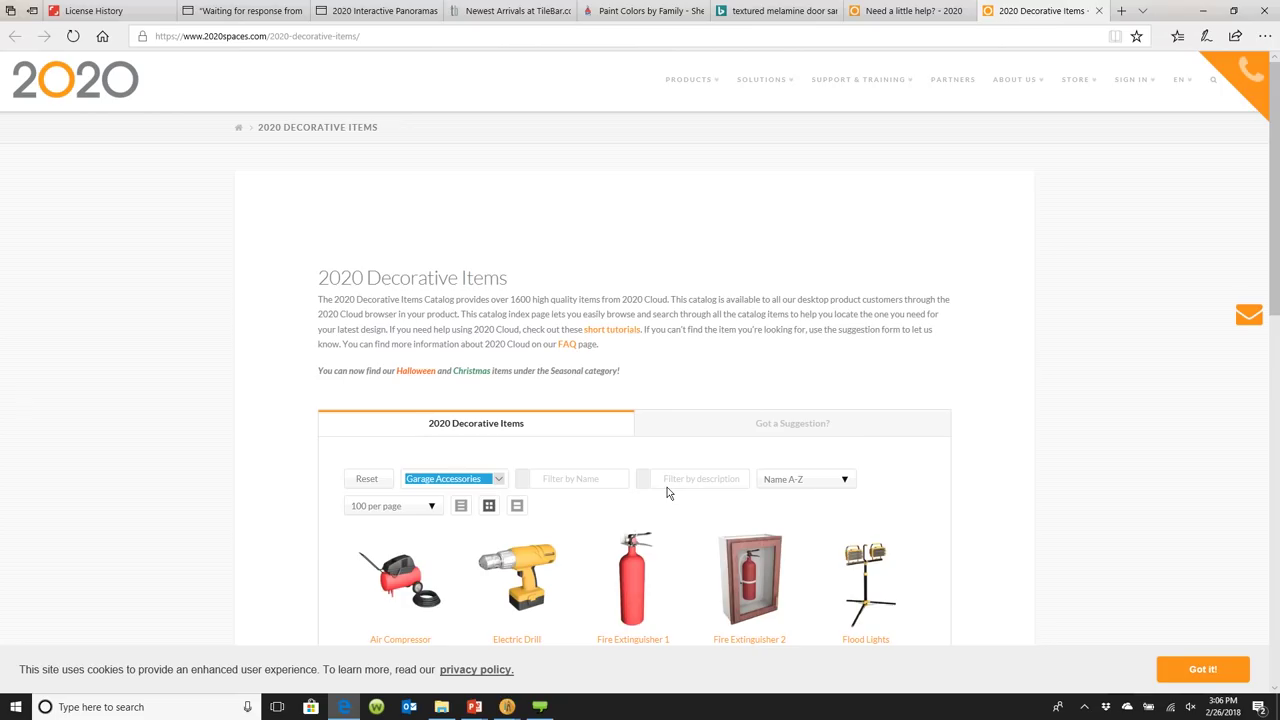
Examine the full set of garage accessories listed on the 2020 Decorative Items page.
{"action": "scroll", "coordinate": [669, 492], "scroll_direction": "down", "scroll_amount": 3}
{"action": "scroll", "coordinate": [1008, 392], "scroll_direction": "down", "scroll_amount": 4}
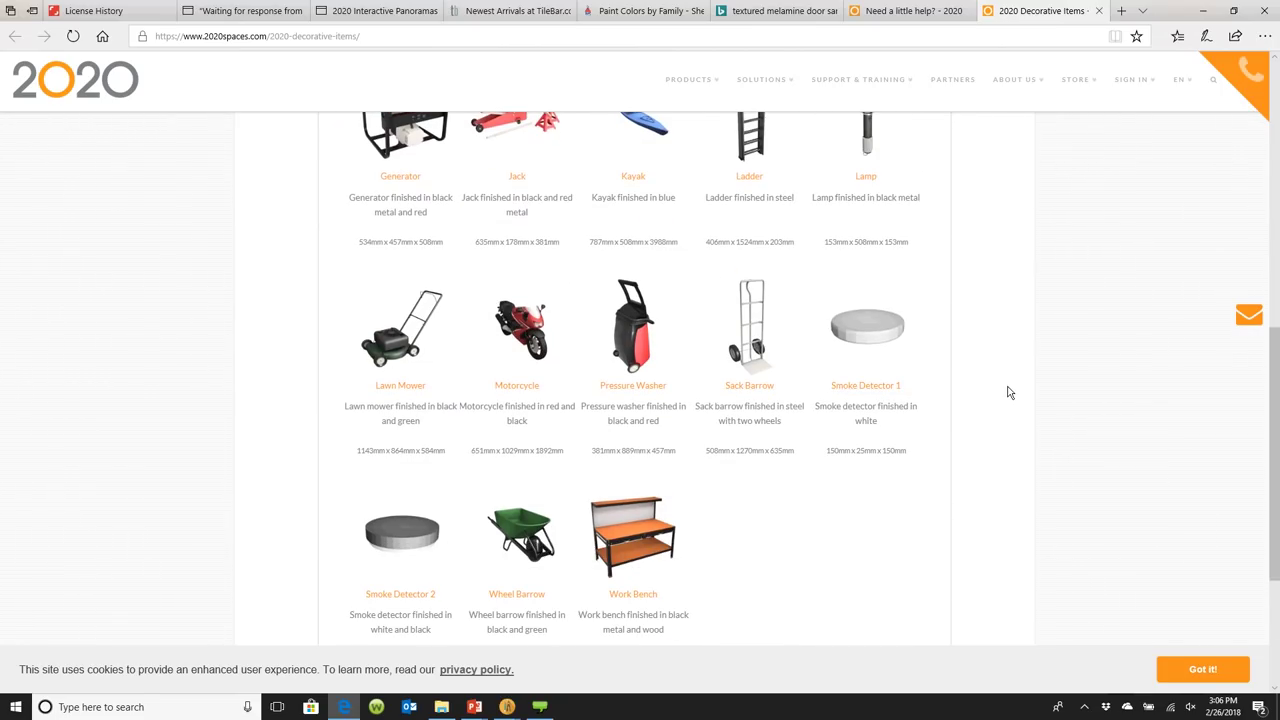
{"action": "scroll", "coordinate": [1008, 392], "scroll_direction": "up", "scroll_amount": 7}
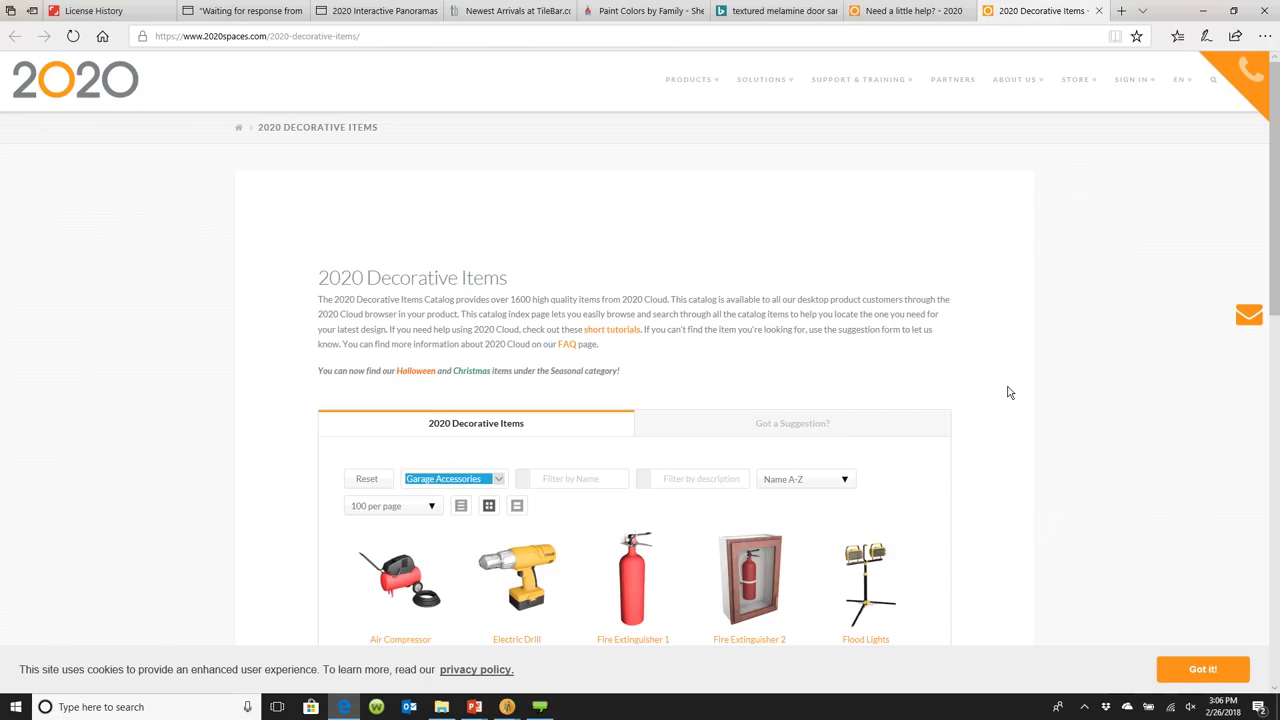
Switch to 2020 Design and bring up the kitchen rendering window over the floor plan.
{"action": "left_click", "coordinate": [485, 655]}
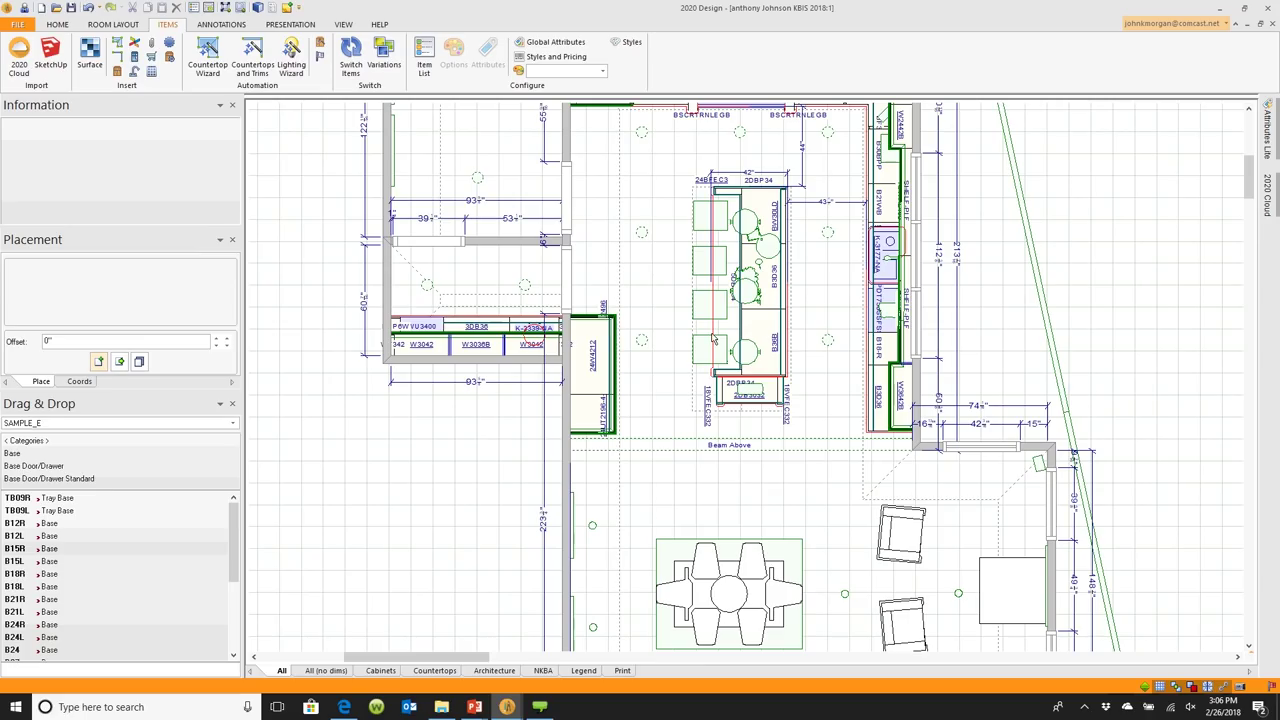
{"action": "mouse_move", "coordinate": [1267, 195]}
{"action": "mouse_move", "coordinate": [475, 707]}
{"action": "left_click", "coordinate": [562, 658]}
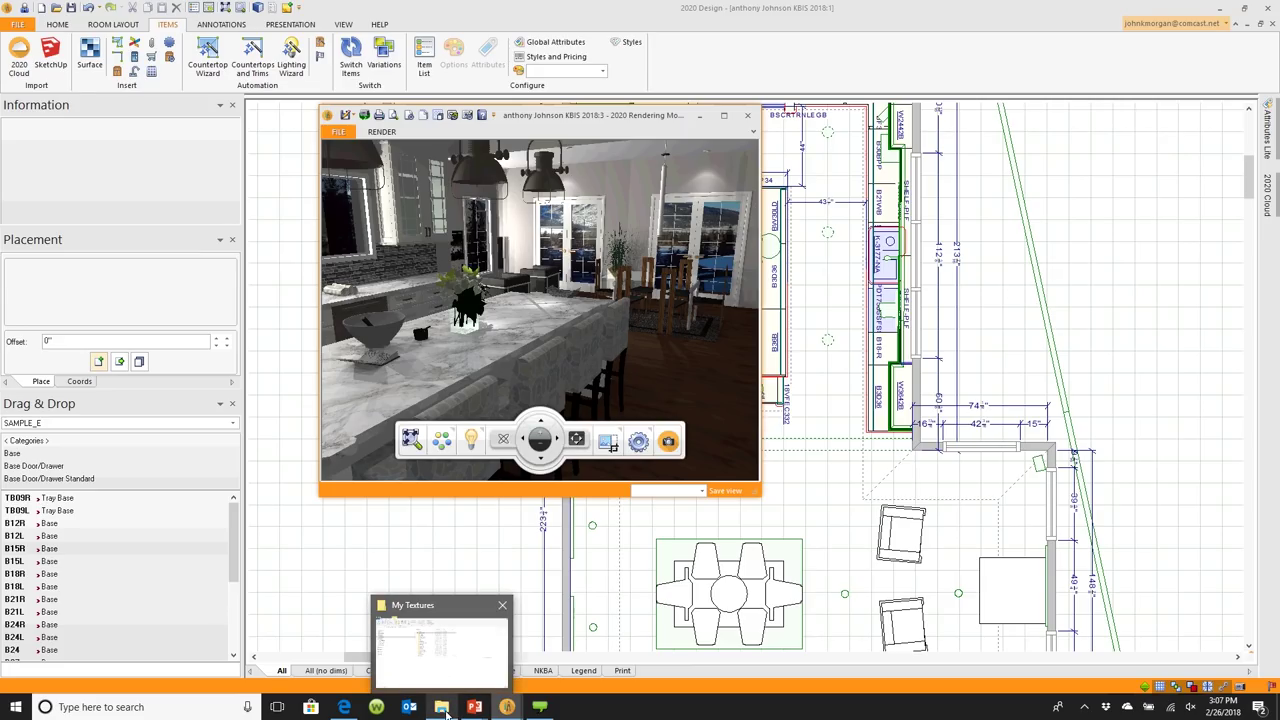
In File Explorer, go up to the 2020 Files folder, sort it by date modified and open the webinar February image.
{"action": "left_click", "coordinate": [437, 690]}
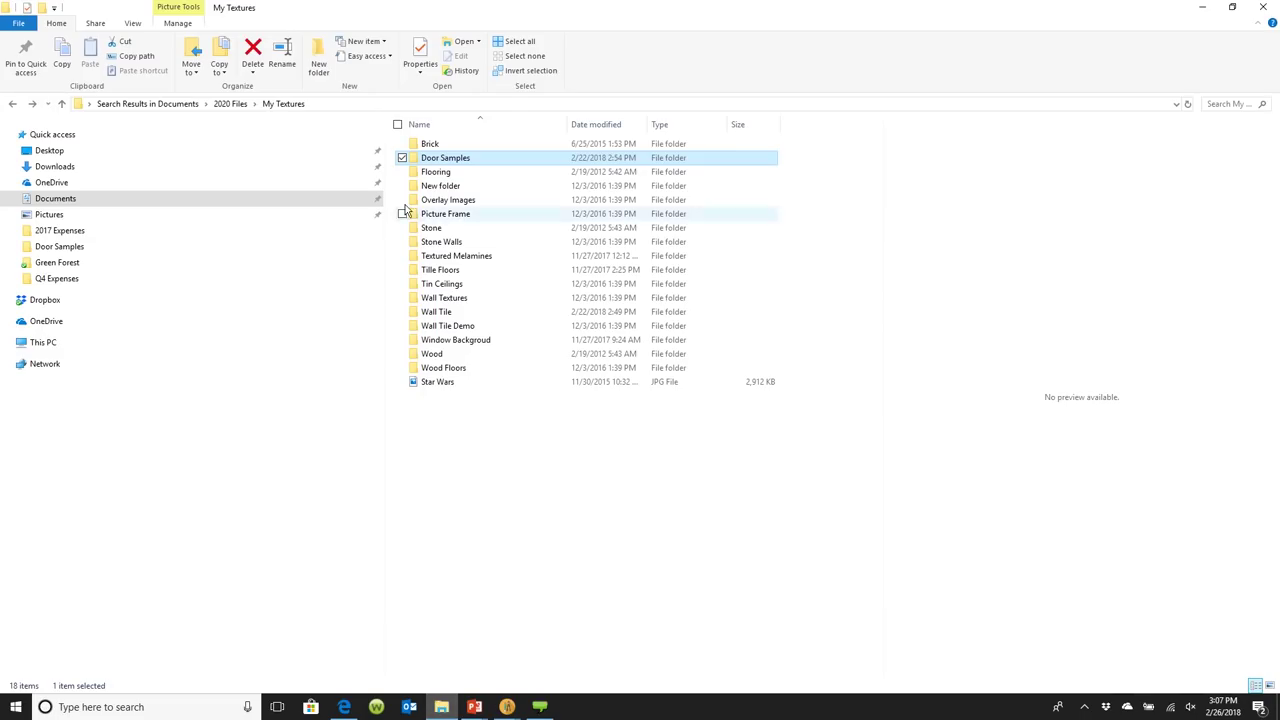
{"action": "left_click", "coordinate": [238, 106]}
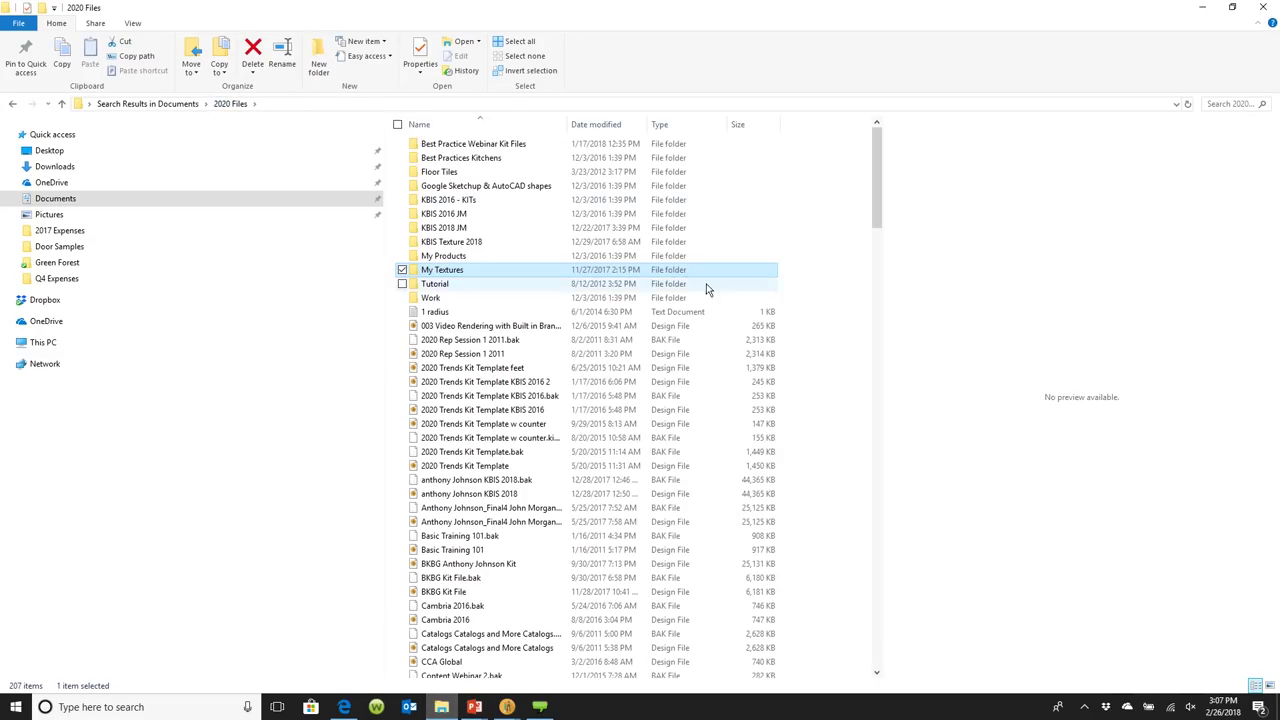
{"action": "left_click", "coordinate": [608, 125]}
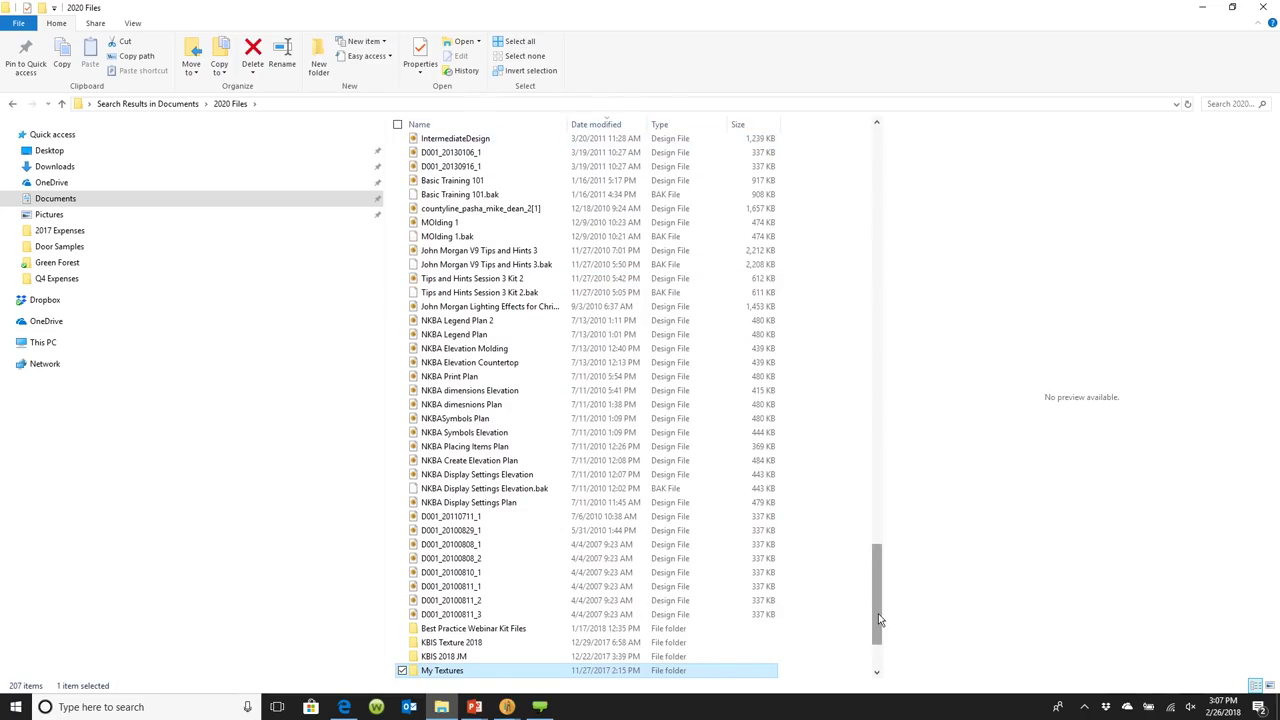
{"action": "left_click_drag", "start_coordinate": [878, 613], "coordinate": [828, 124]}
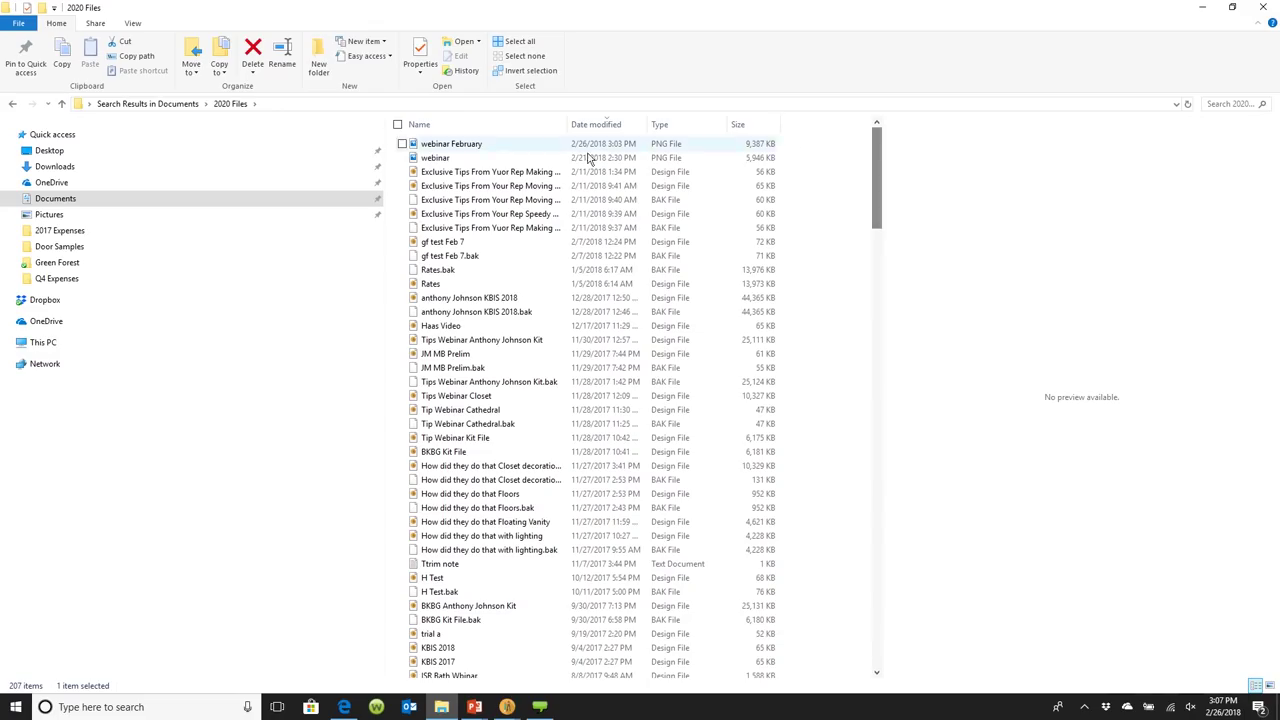
{"action": "left_click", "coordinate": [449, 146]}
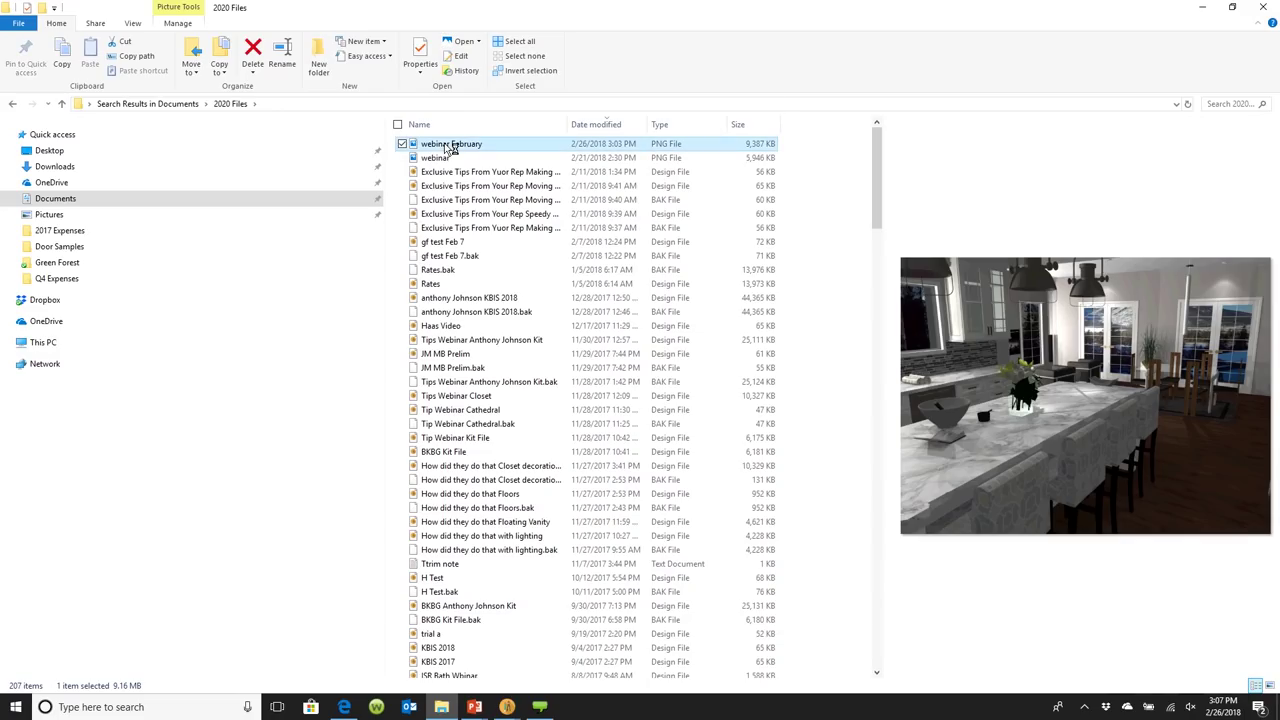
{"action": "double_click", "coordinate": [449, 146]}
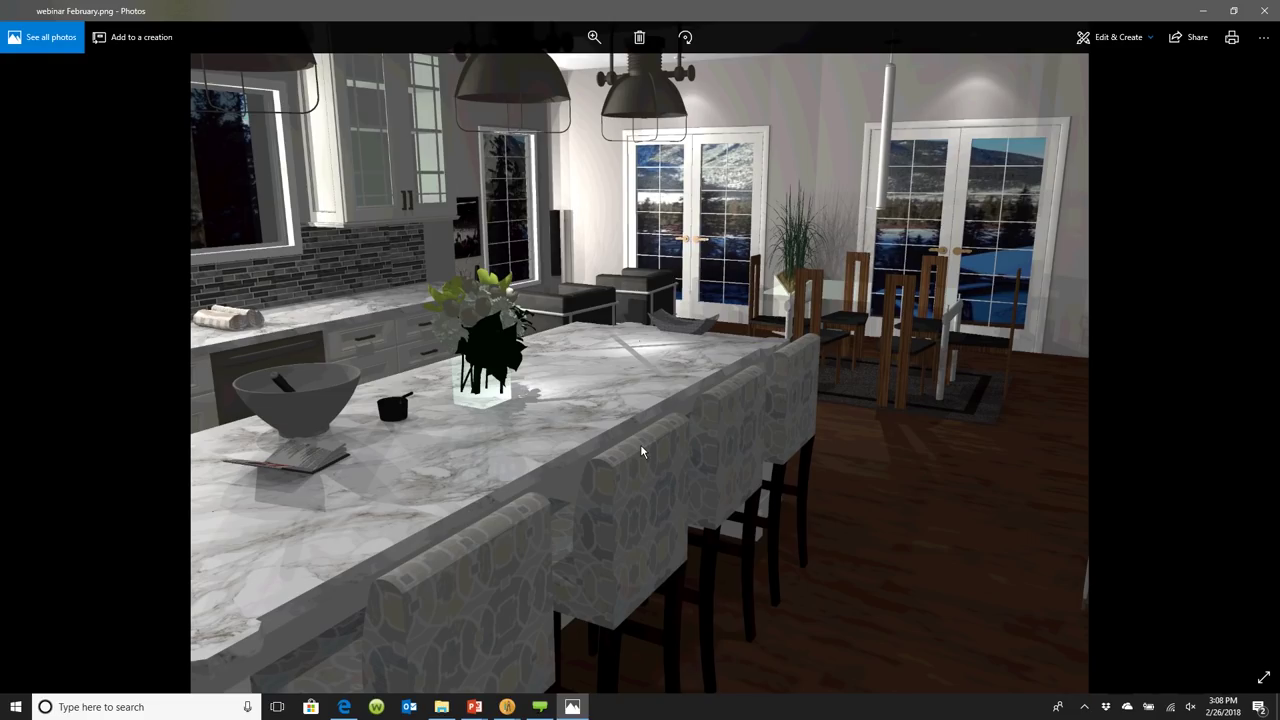
Leave the saved image and file list, and show the save options of the kitchen rendering in 2020 Design.
{"action": "left_click", "coordinate": [1203, 13]}
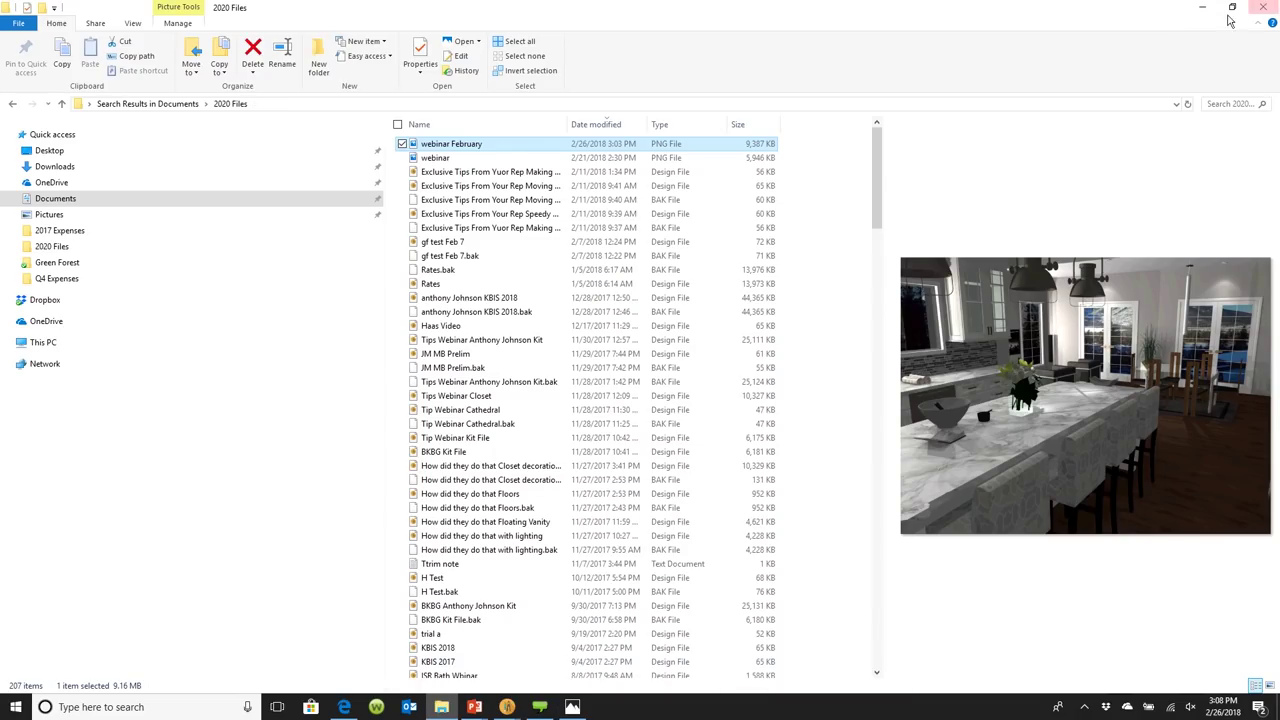
{"action": "left_click", "coordinate": [1208, 8]}
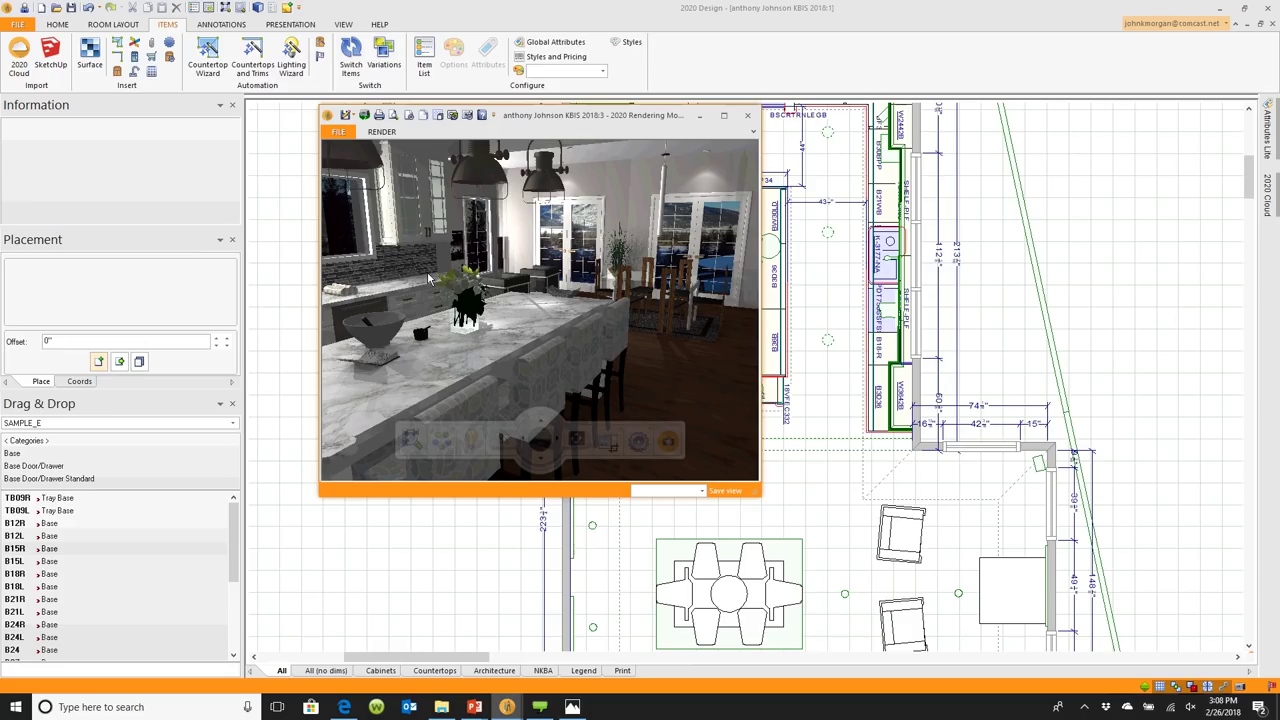
{"action": "left_click", "coordinate": [354, 119]}
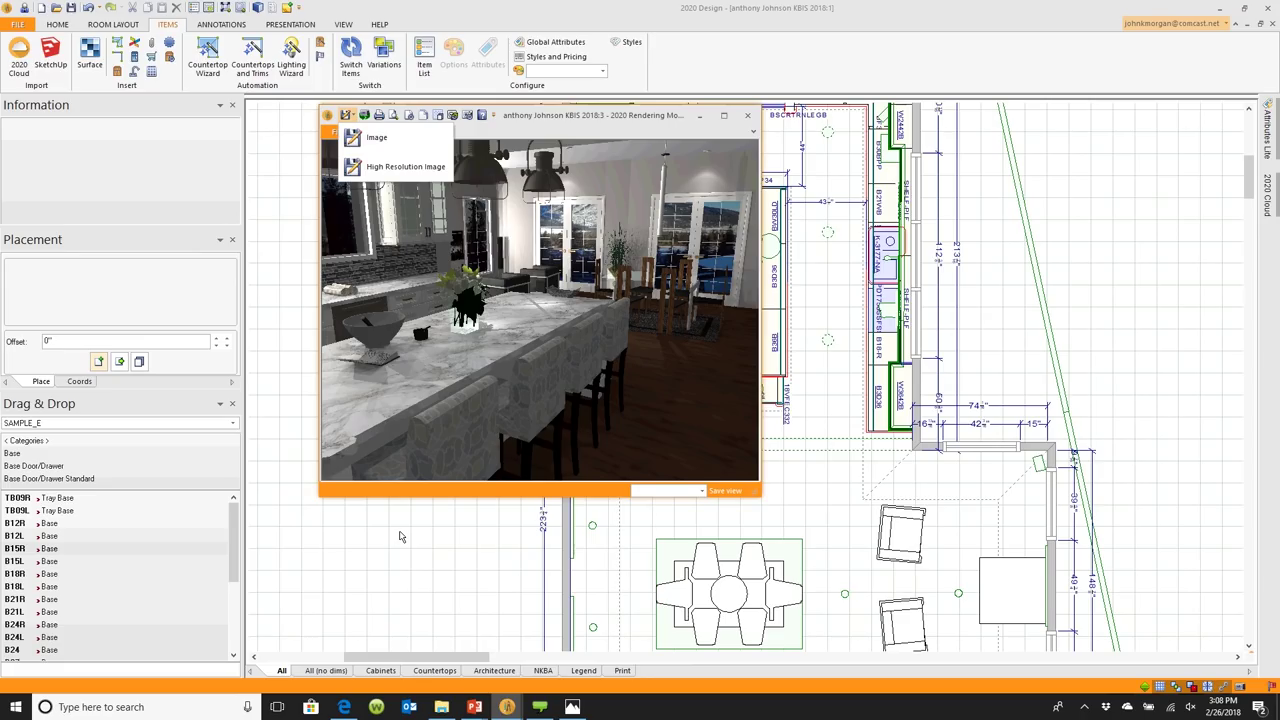
Return from the textures slide to the 2020 Design floor plan and arrange it side by side with the Edge browser.
{"action": "key", "text": "alt+Tab"}
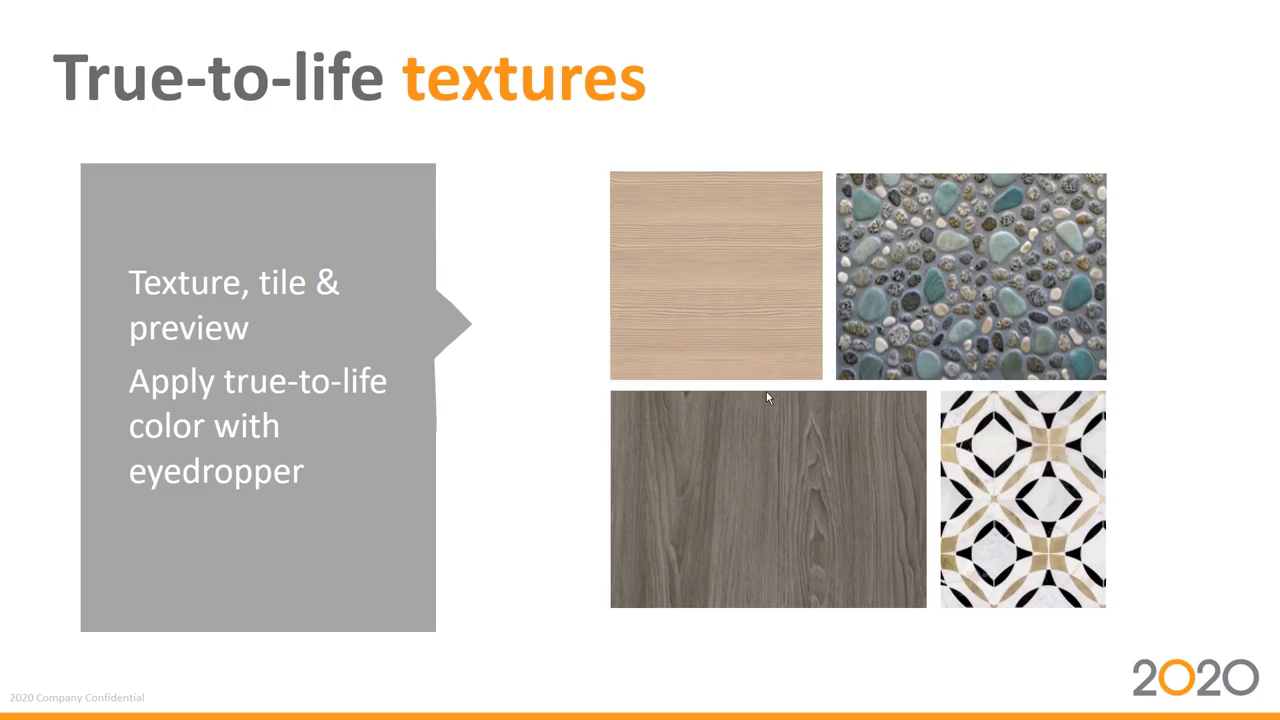
{"action": "key", "text": "super"}
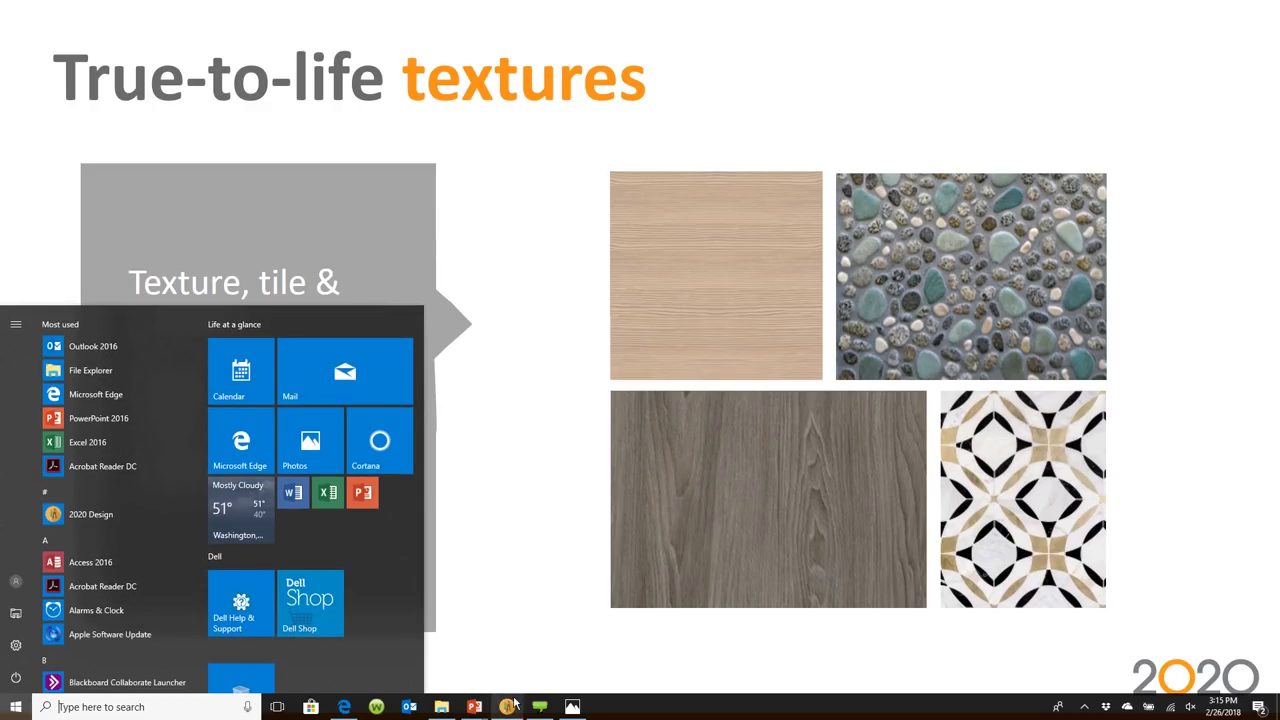
{"action": "left_click", "coordinate": [508, 706]}
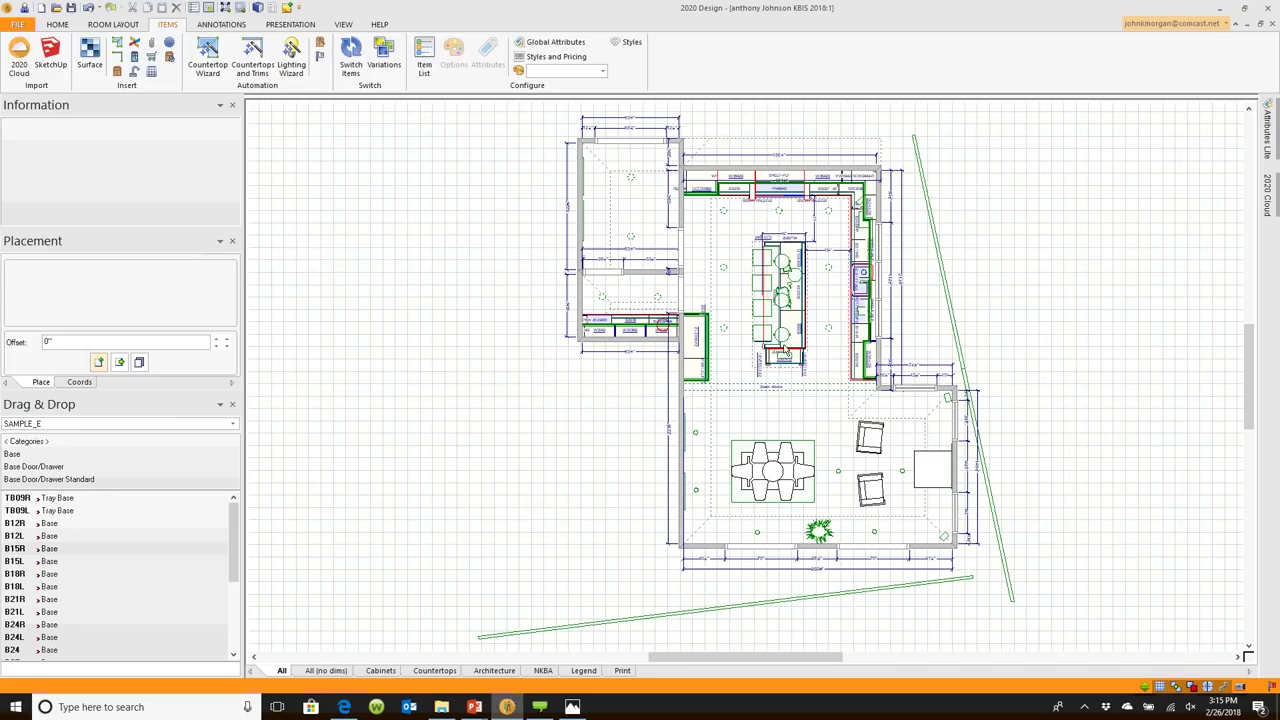
{"action": "scroll", "coordinate": [780, 351], "scroll_direction": "up", "scroll_amount": 1}
{"action": "scroll", "coordinate": [745, 343], "scroll_direction": "down", "scroll_amount": 3}
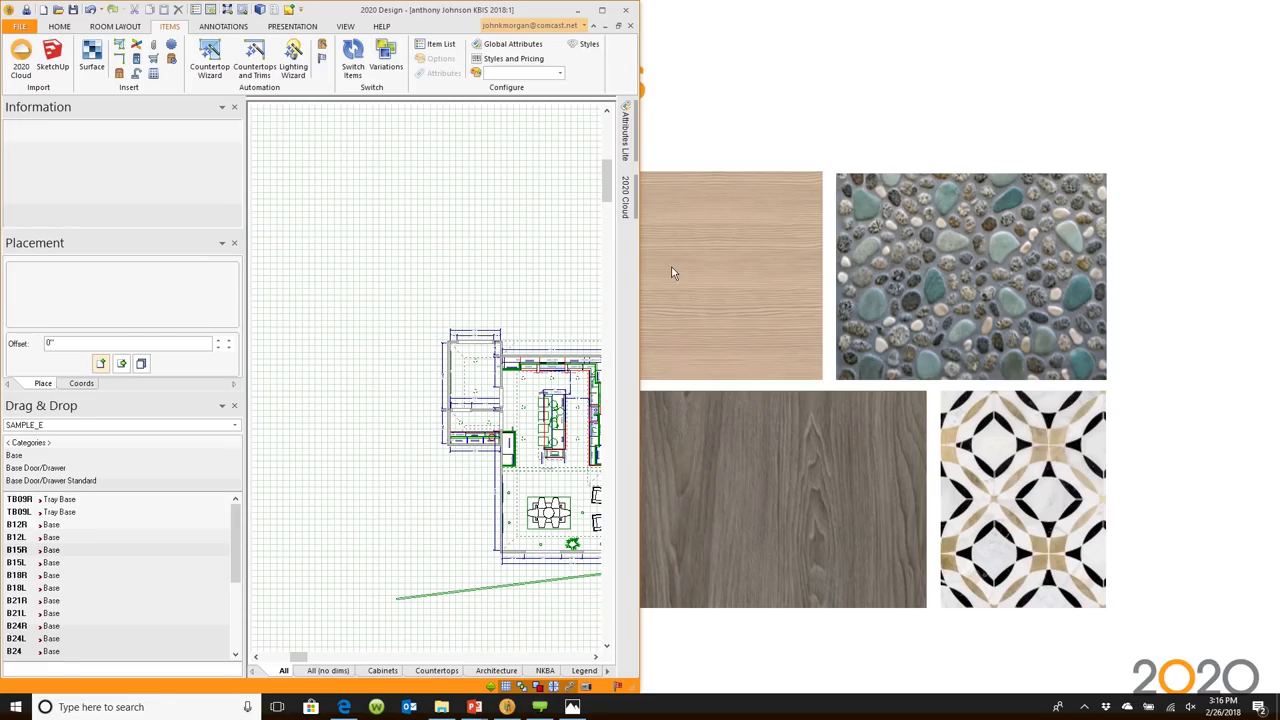
{"action": "left_click", "coordinate": [344, 707]}
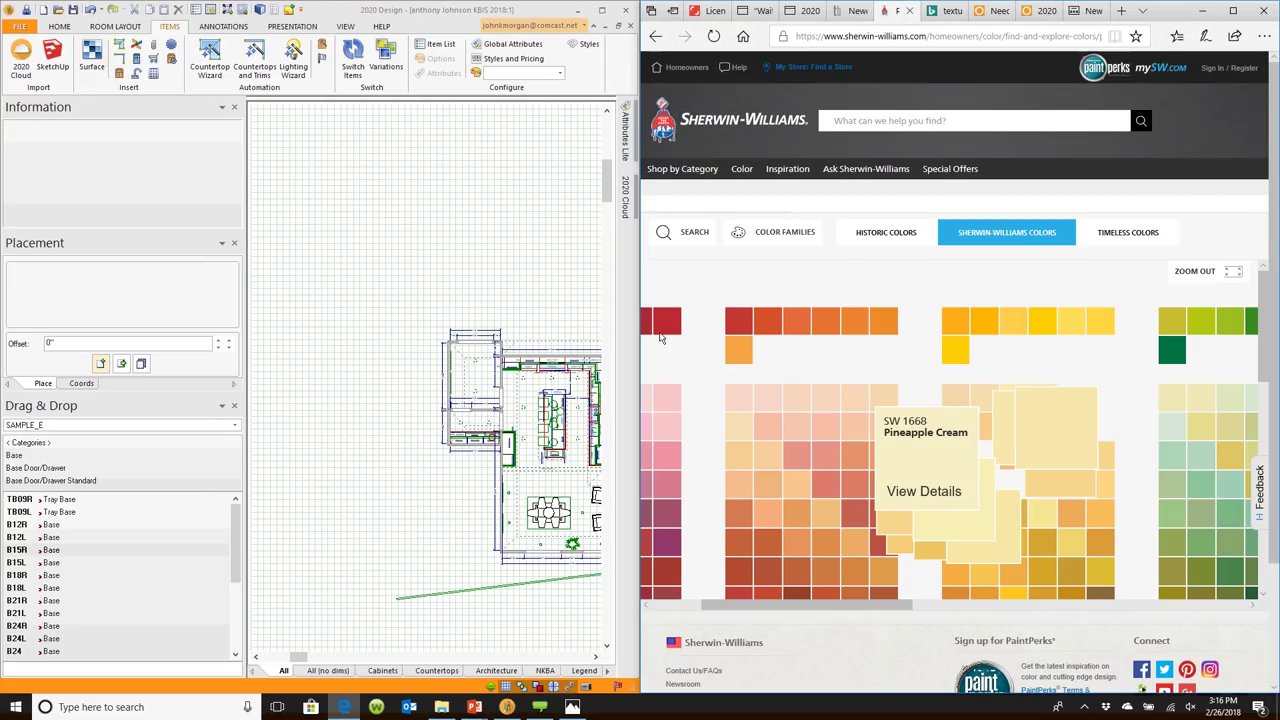
Browse the new products on the TileBar site and show the picture options for the Wildflower Blue Note tile.
{"action": "left_click", "coordinate": [855, 15]}
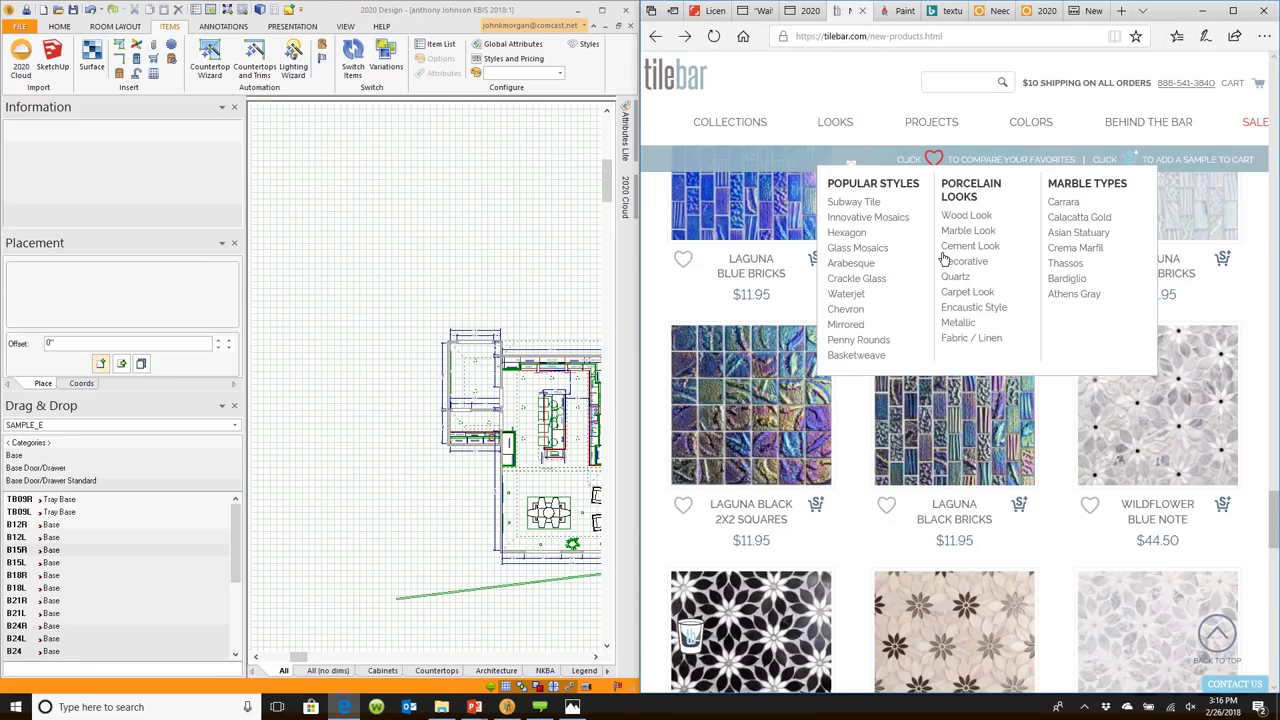
{"action": "scroll", "coordinate": [944, 258], "scroll_direction": "down", "scroll_amount": 1}
{"action": "scroll", "coordinate": [914, 428], "scroll_direction": "down", "scroll_amount": 4}
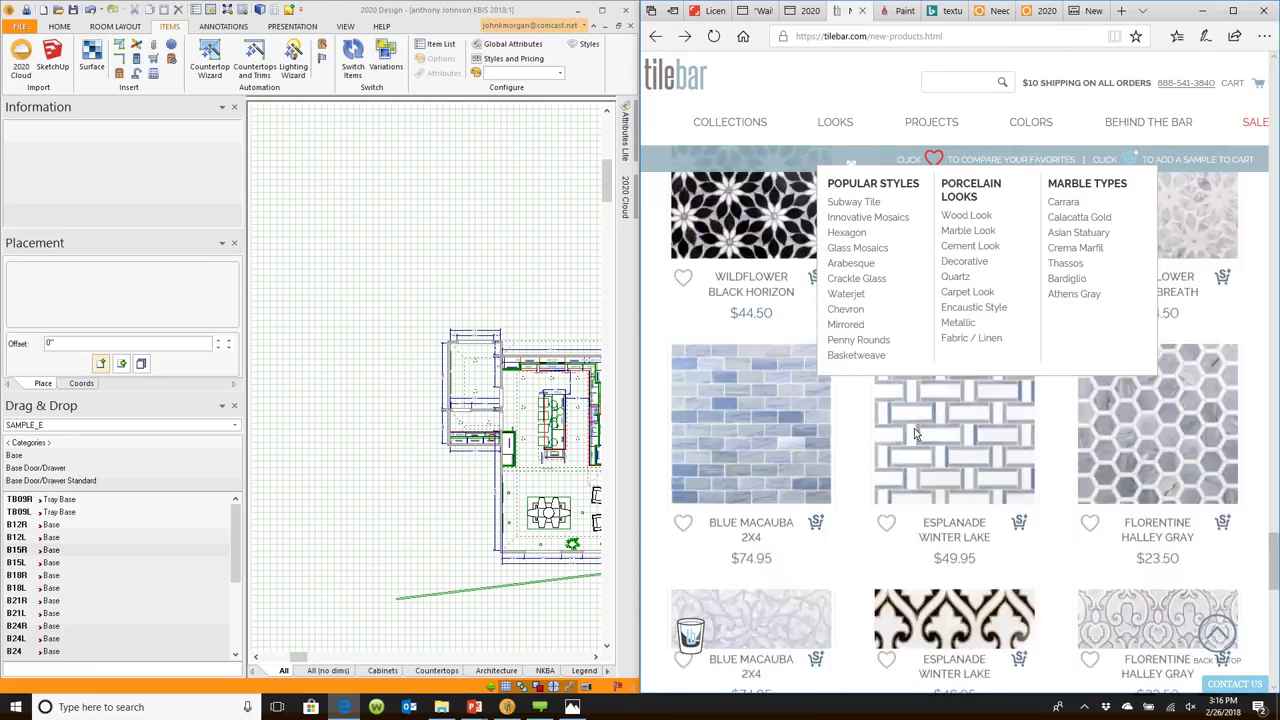
{"action": "scroll", "coordinate": [914, 433], "scroll_direction": "down", "scroll_amount": 4}
{"action": "scroll", "coordinate": [1103, 582], "scroll_direction": "up", "scroll_amount": 2}
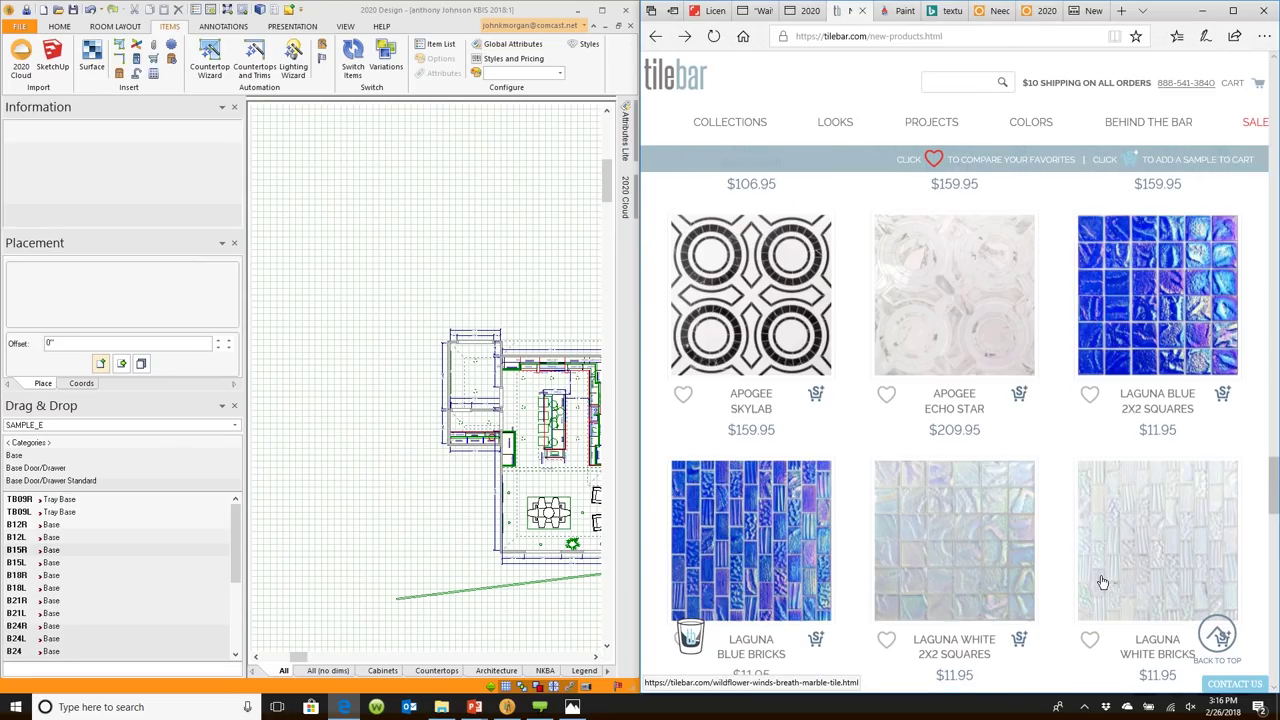
{"action": "scroll", "coordinate": [1103, 582], "scroll_direction": "down", "scroll_amount": 3}
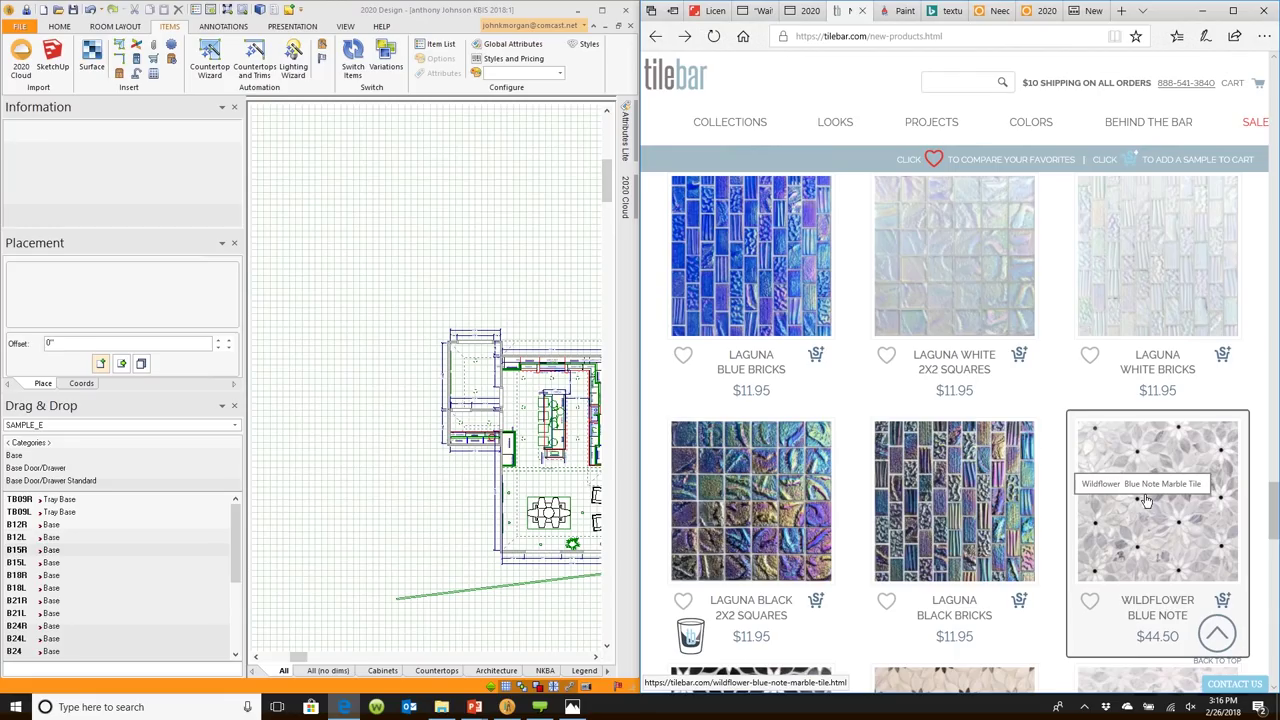
{"action": "left_click", "coordinate": [1146, 500]}
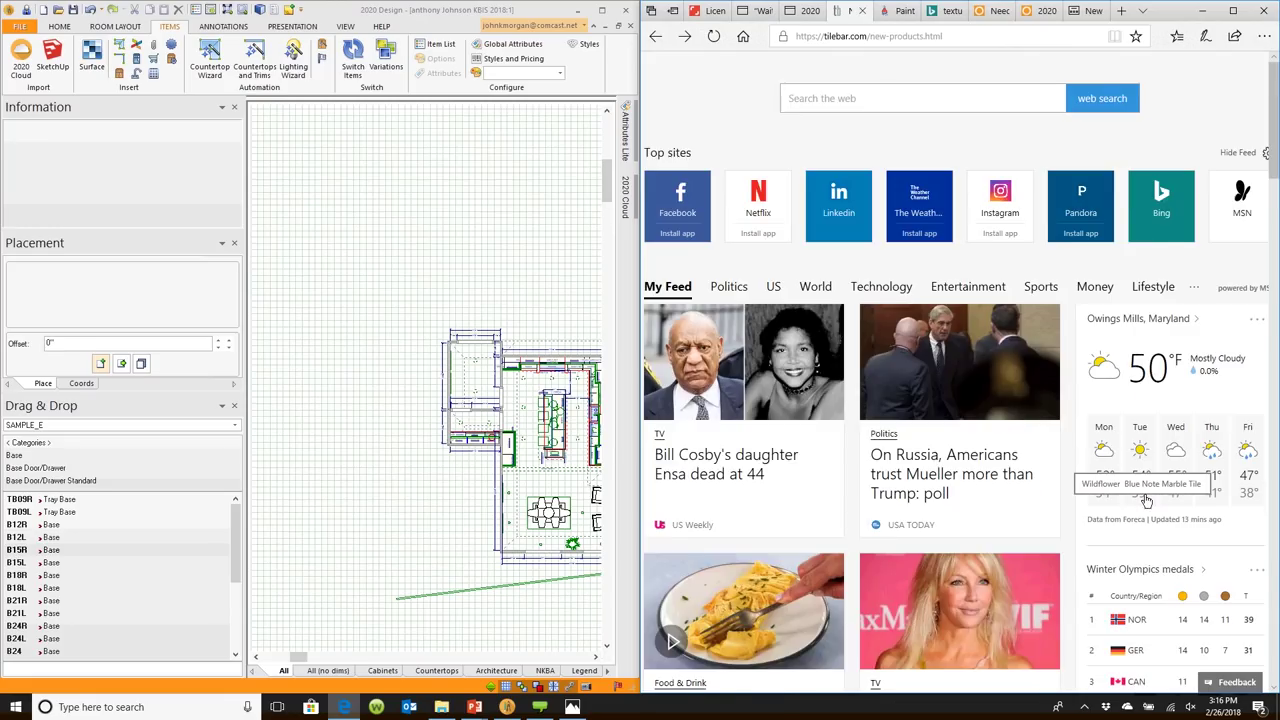
{"action": "right_click", "coordinate": [1146, 500]}
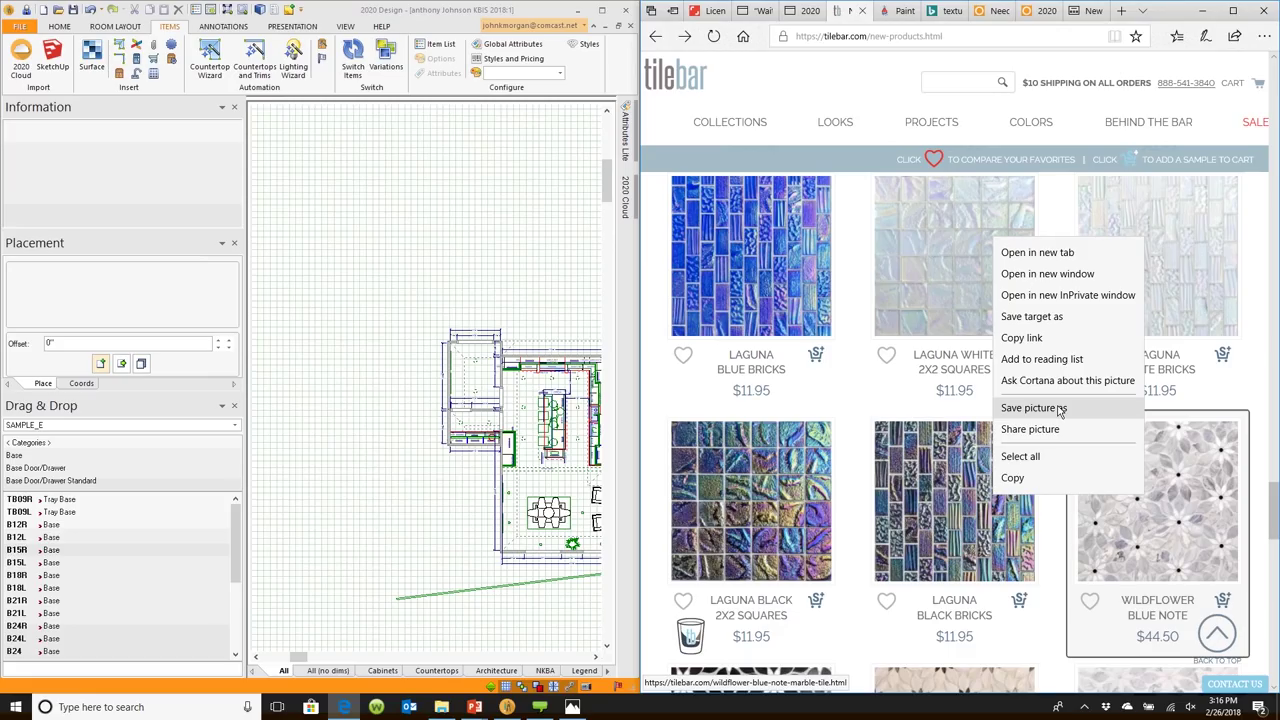
In File Explorer, view the Wall Tile and Door Samples image folders inside My Textures.
{"action": "left_click", "coordinate": [441, 707]}
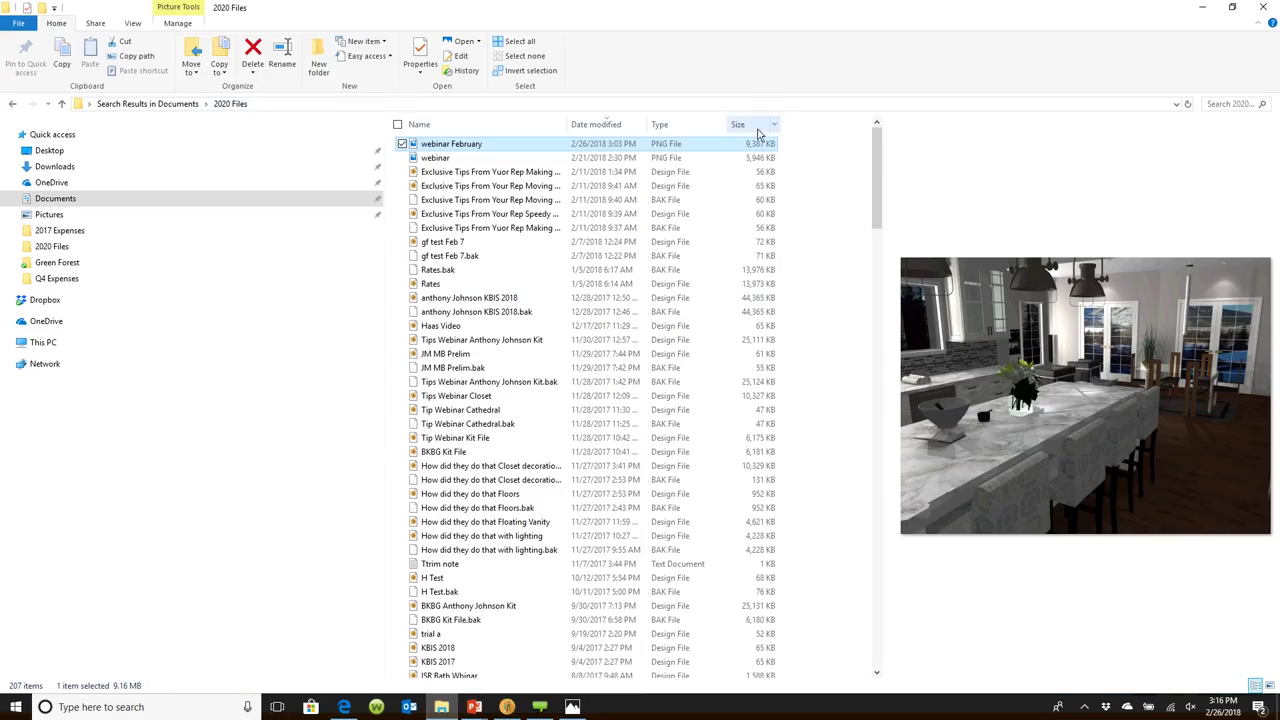
{"action": "left_click_drag", "start_coordinate": [878, 174], "coordinate": [820, 663]}
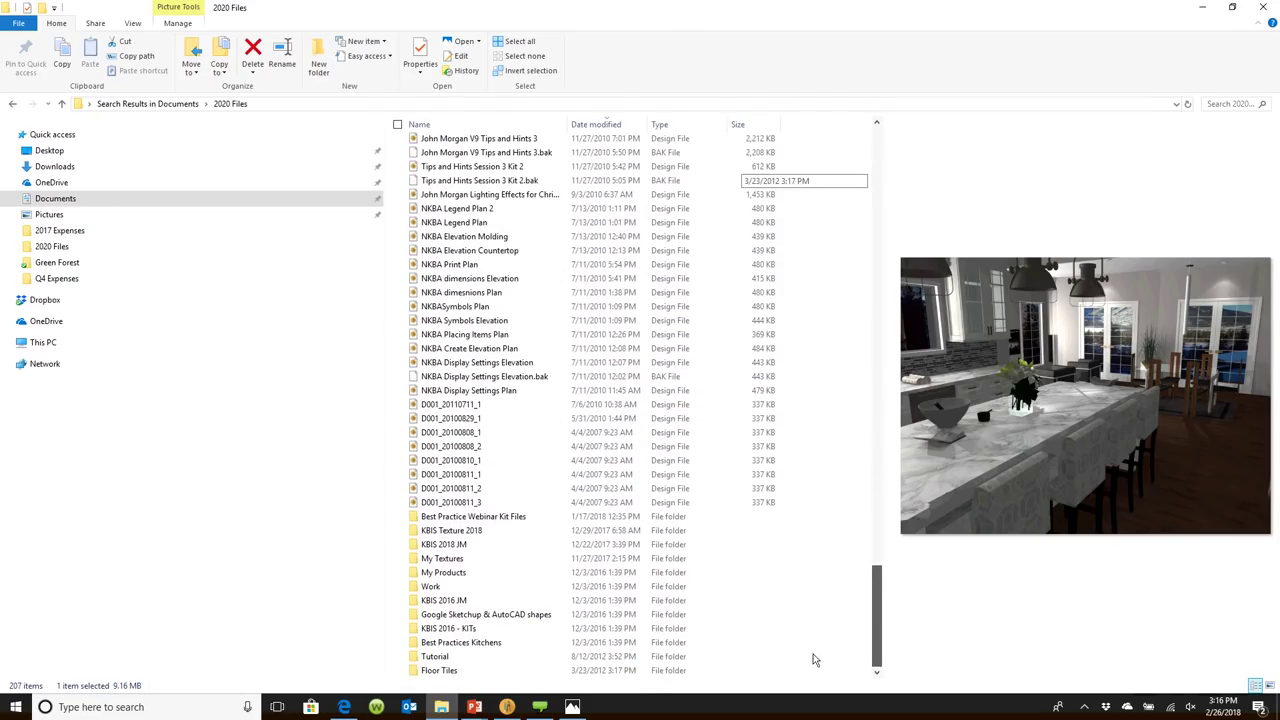
{"action": "double_click", "coordinate": [443, 560]}
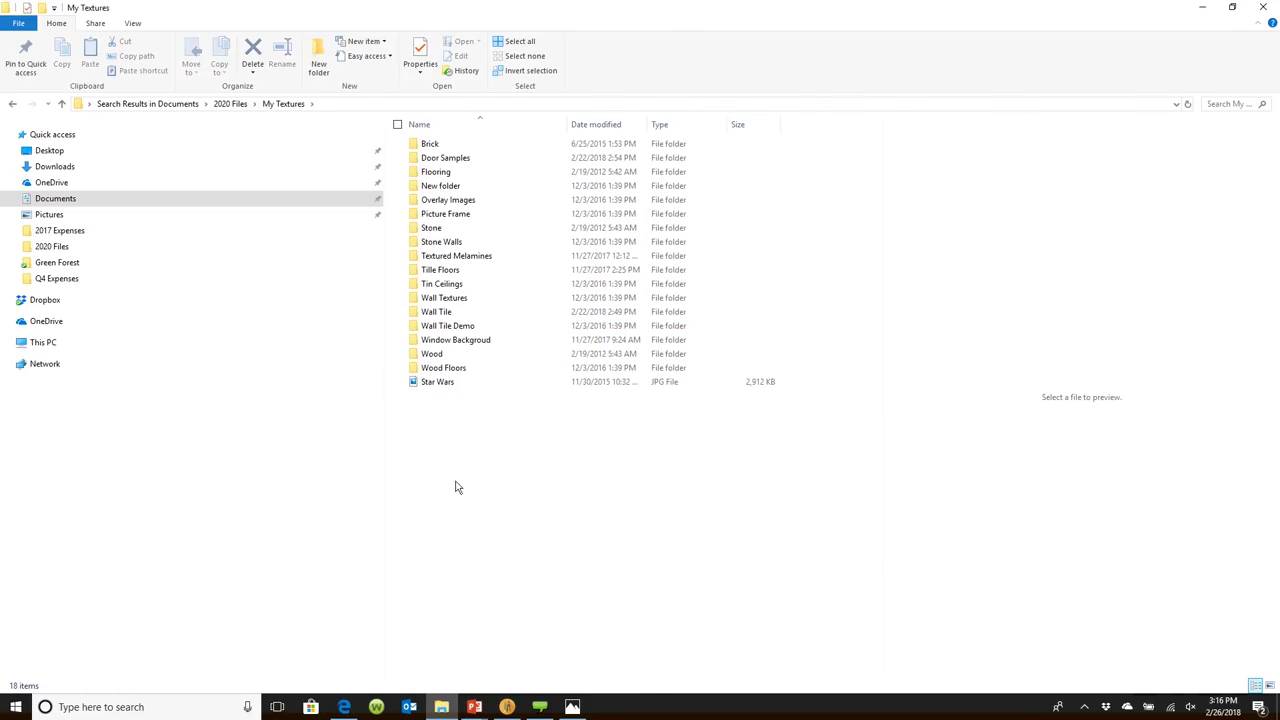
{"action": "double_click", "coordinate": [466, 313]}
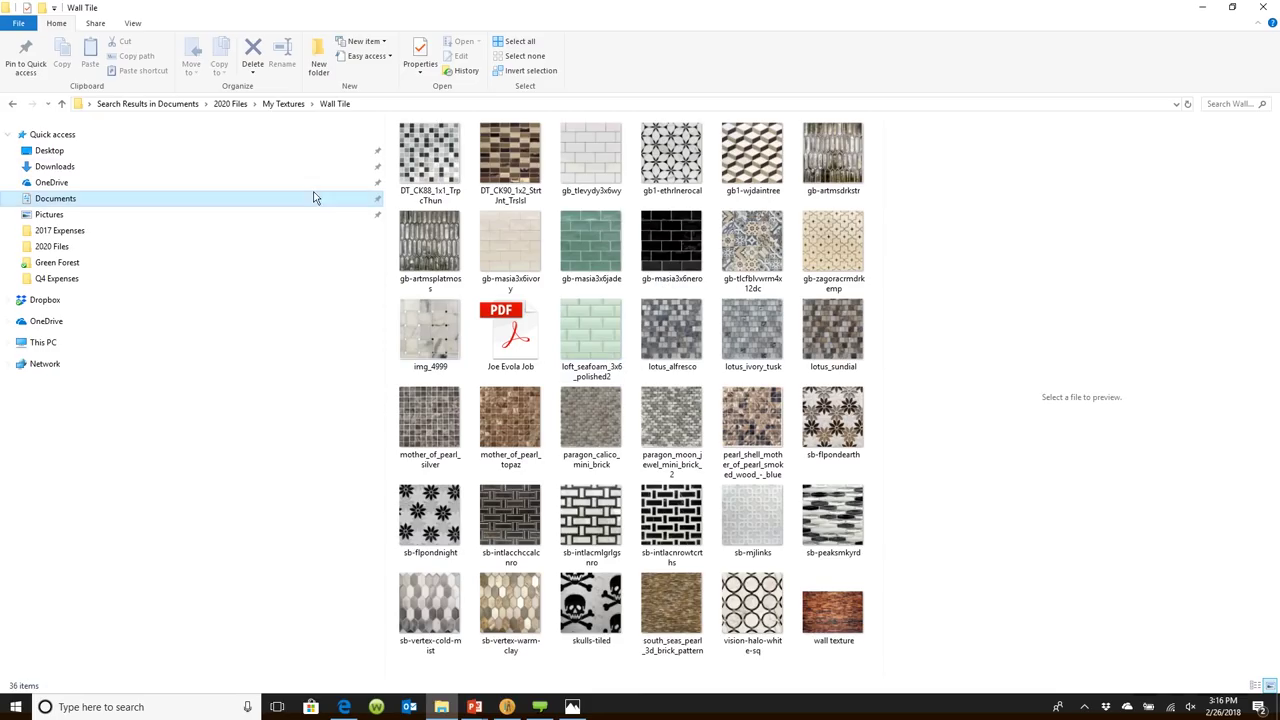
{"action": "left_click", "coordinate": [283, 103]}
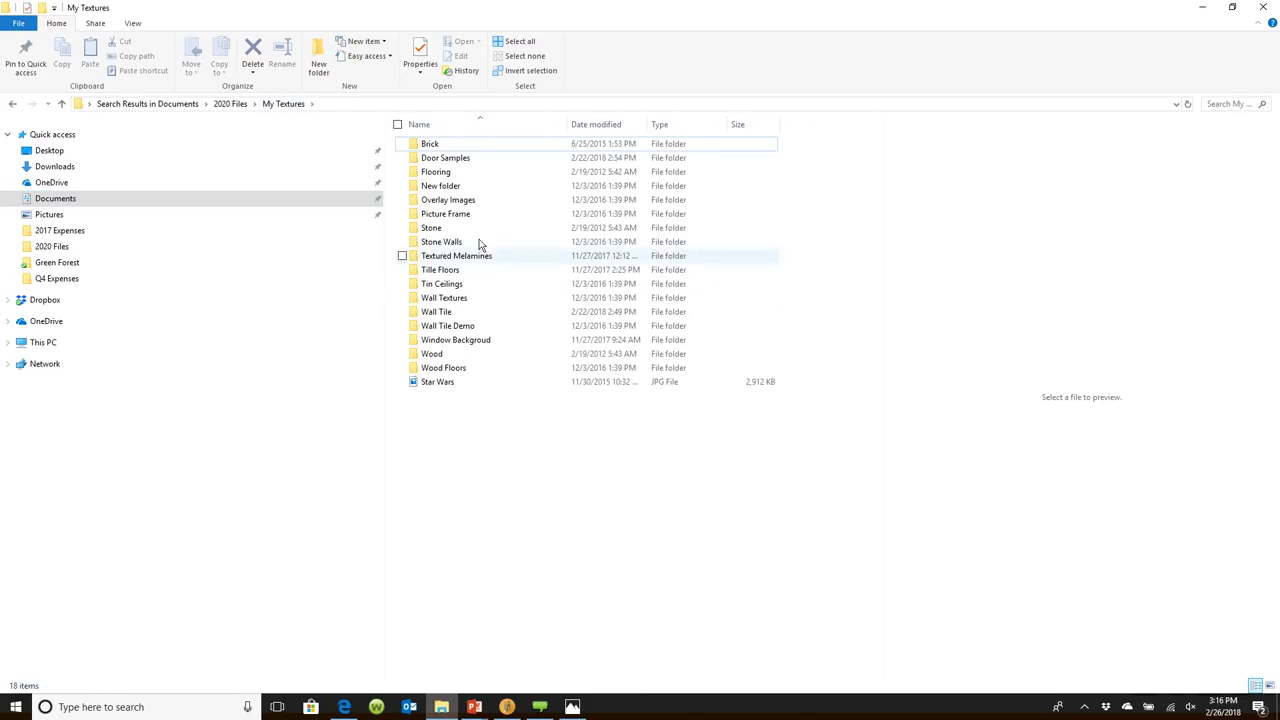
{"action": "double_click", "coordinate": [455, 160]}
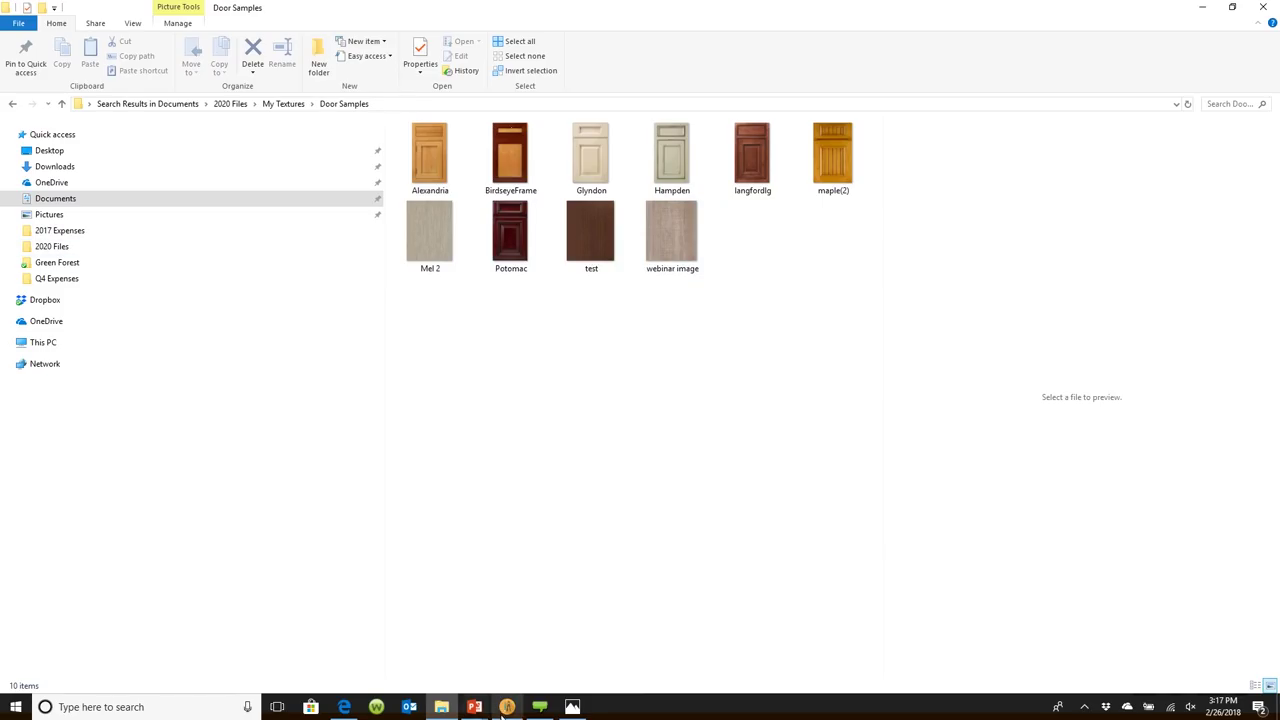
Return to 2020 Design with the browser beside it and show the Sherwin-Williams paint colors page.
{"action": "mouse_move", "coordinate": [507, 708]}
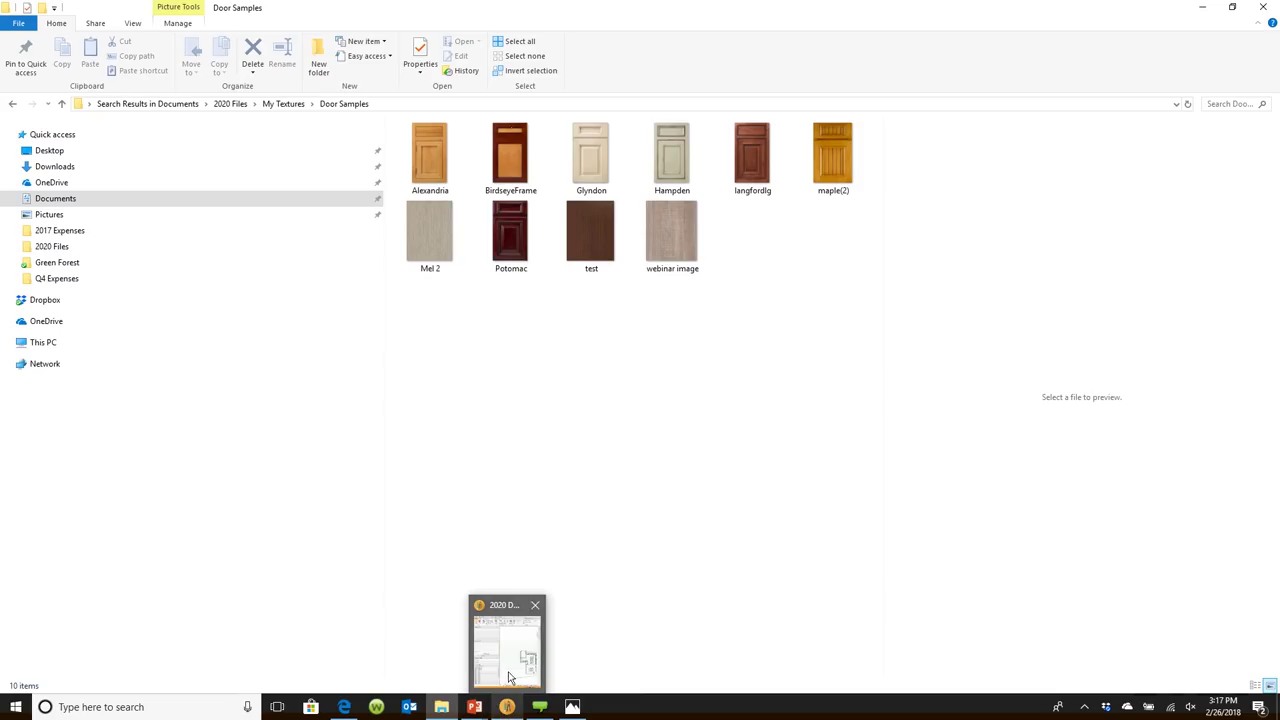
{"action": "left_click", "coordinate": [512, 680]}
{"action": "left_click", "coordinate": [344, 707]}
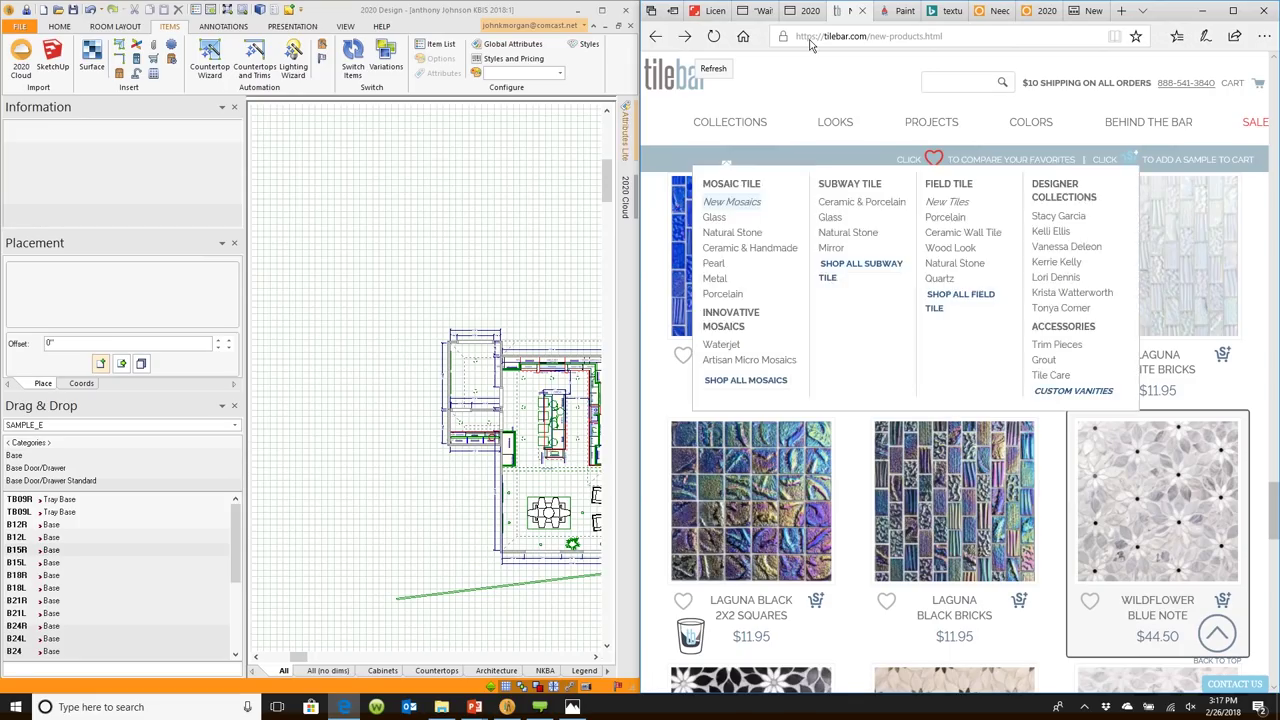
{"action": "left_click", "coordinate": [893, 17]}
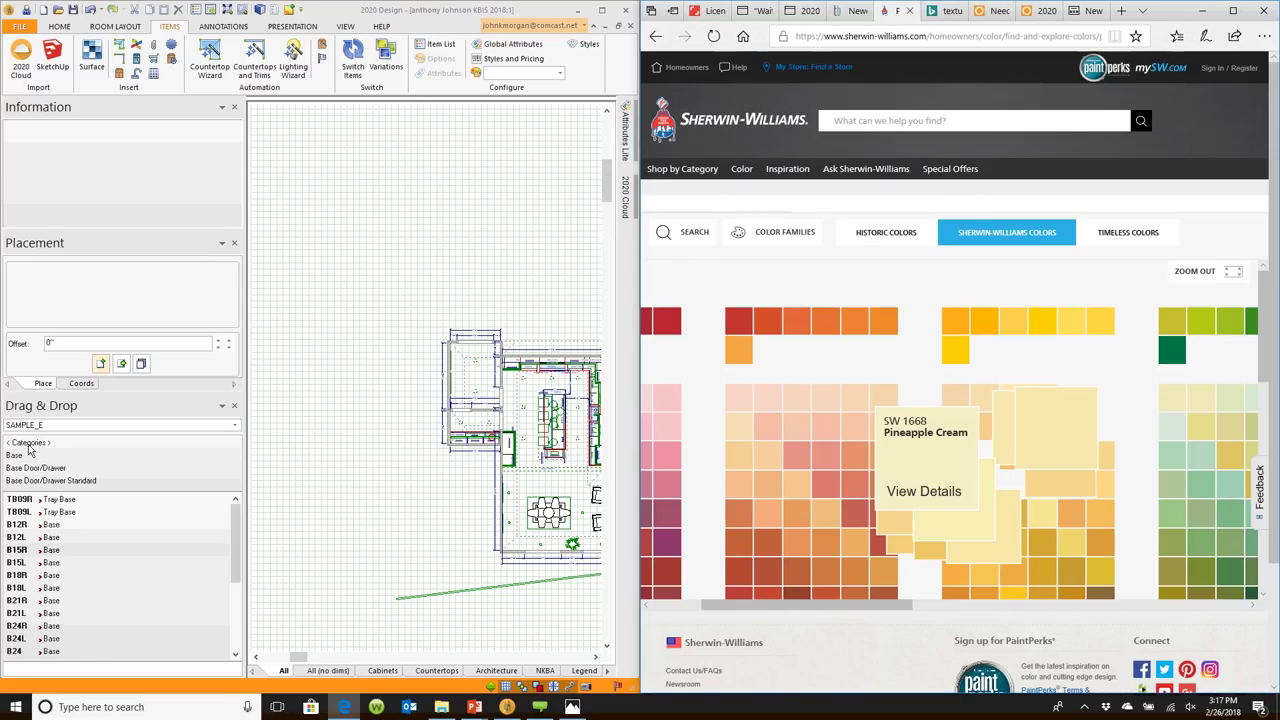
Place a B15R base cabinet from the SAMPLE_E catalog in the empty area left of the floor plan.
{"action": "left_click_drag", "start_coordinate": [20, 550], "coordinate": [380, 460]}
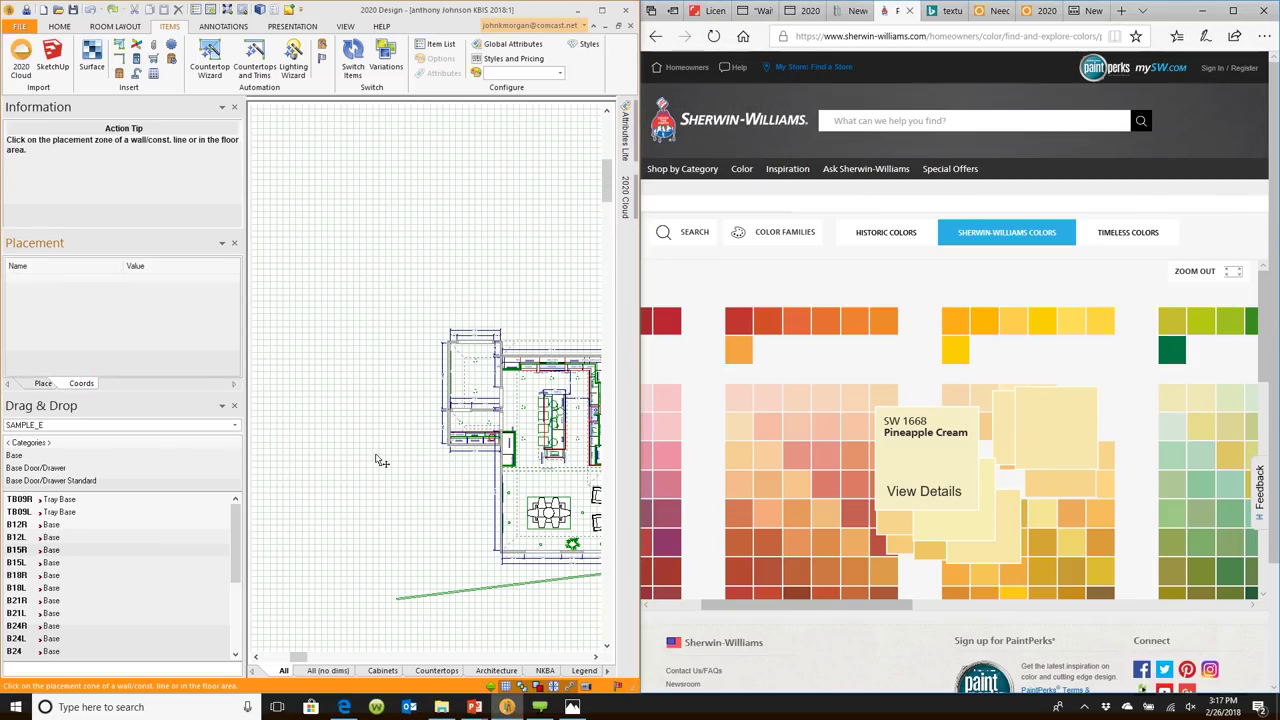
{"action": "left_click", "coordinate": [380, 460]}
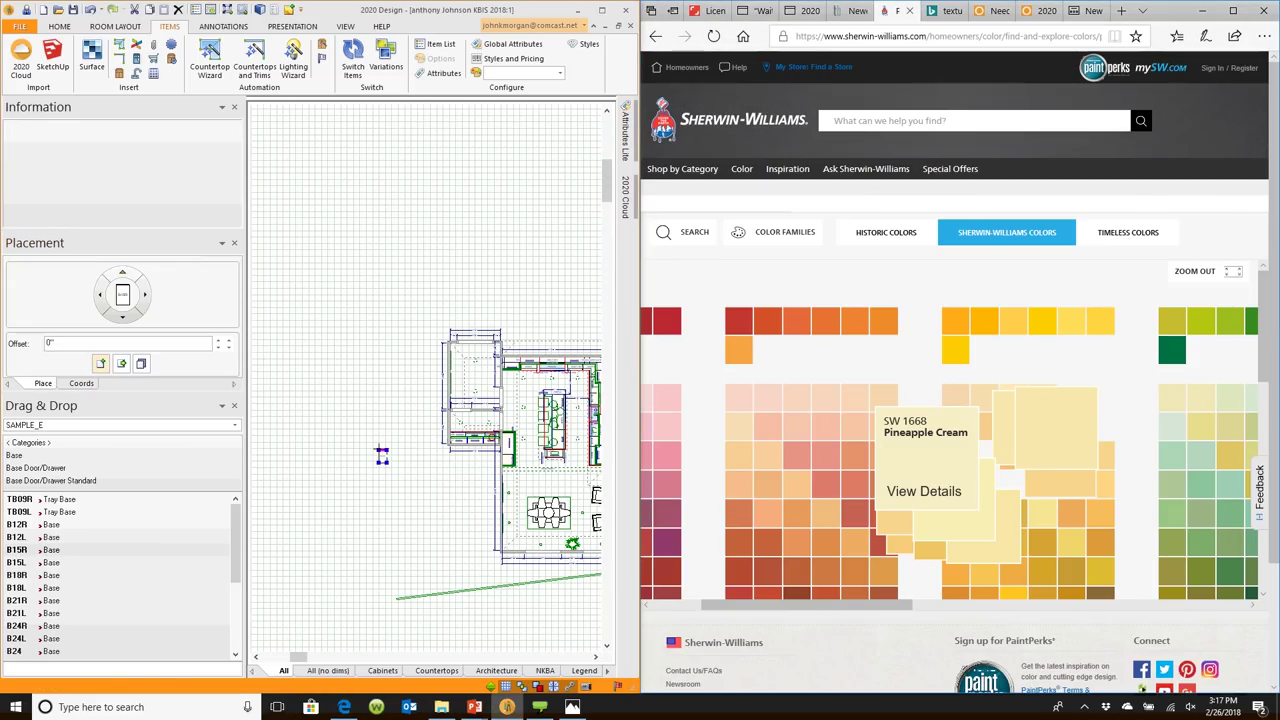
Open the attributes of the placed B15R base cabinet and list only its texture variables.
{"action": "scroll", "coordinate": [375, 470], "scroll_direction": "up", "scroll_amount": 1}
{"action": "scroll", "coordinate": [375, 470], "scroll_direction": "up", "scroll_amount": 5}
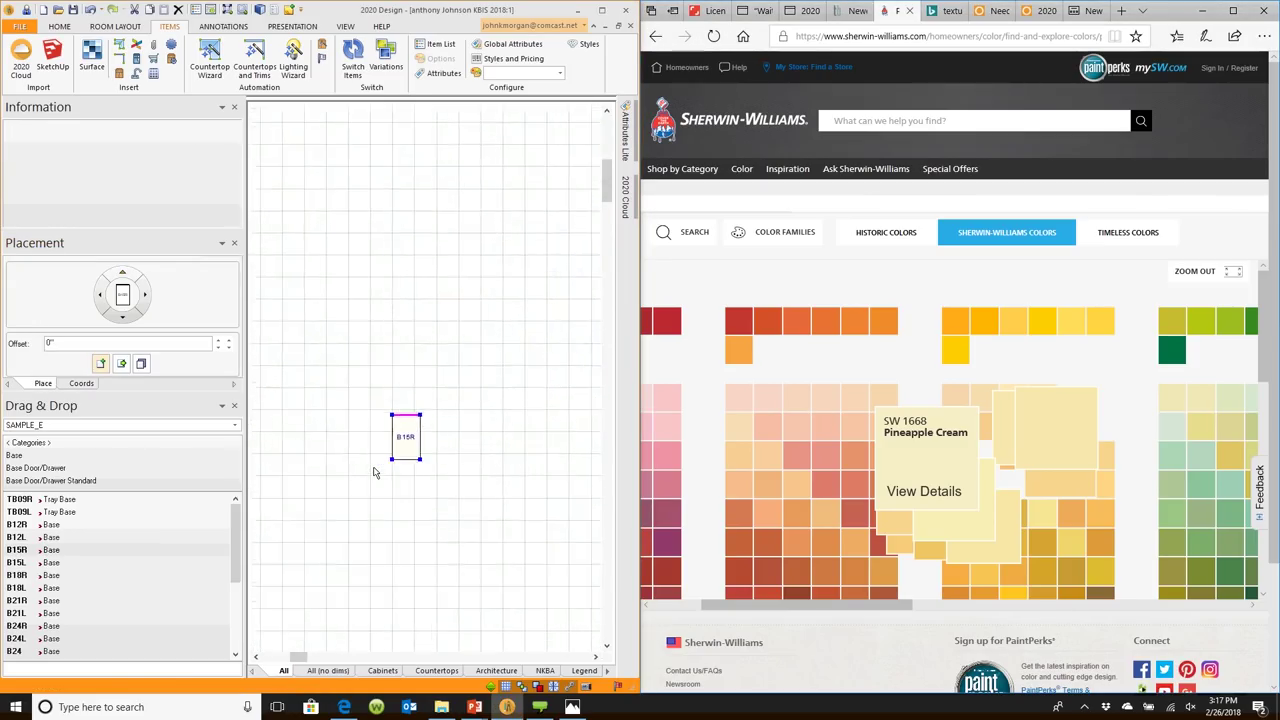
{"action": "scroll", "coordinate": [375, 467], "scroll_direction": "up", "scroll_amount": 1}
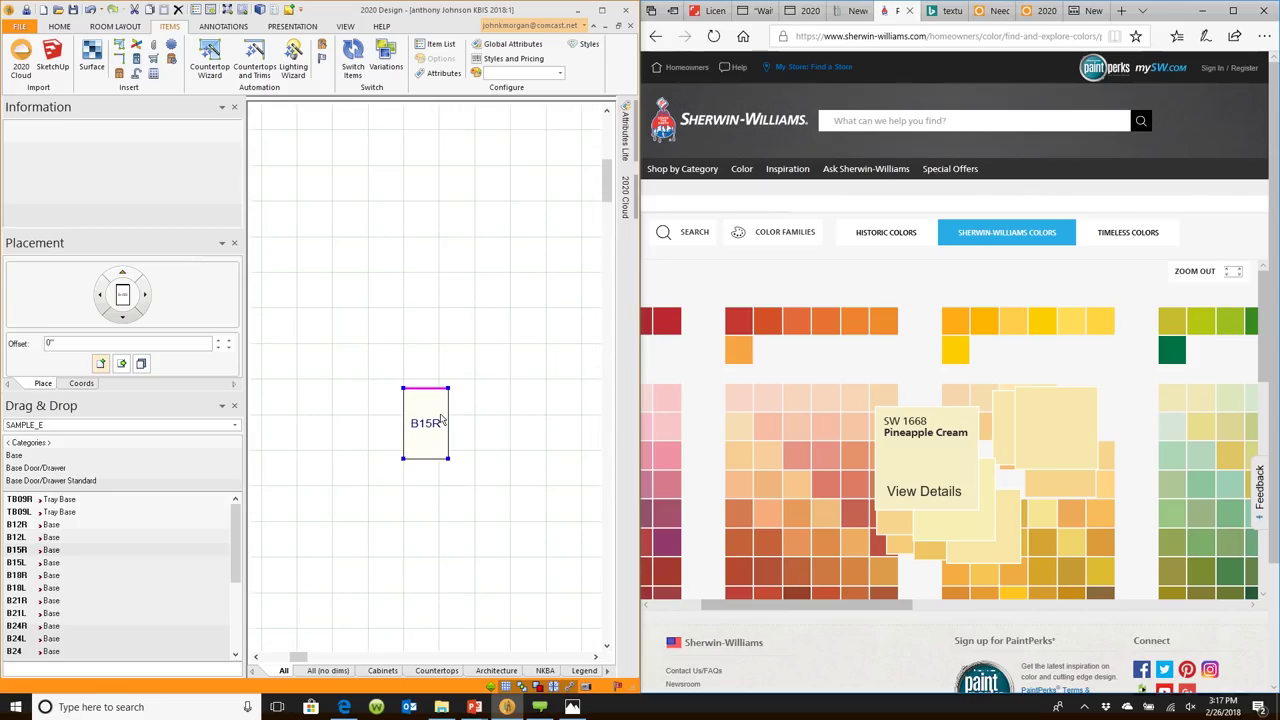
{"action": "mouse_move", "coordinate": [436, 425]}
{"action": "right_click", "coordinate": [445, 510]}
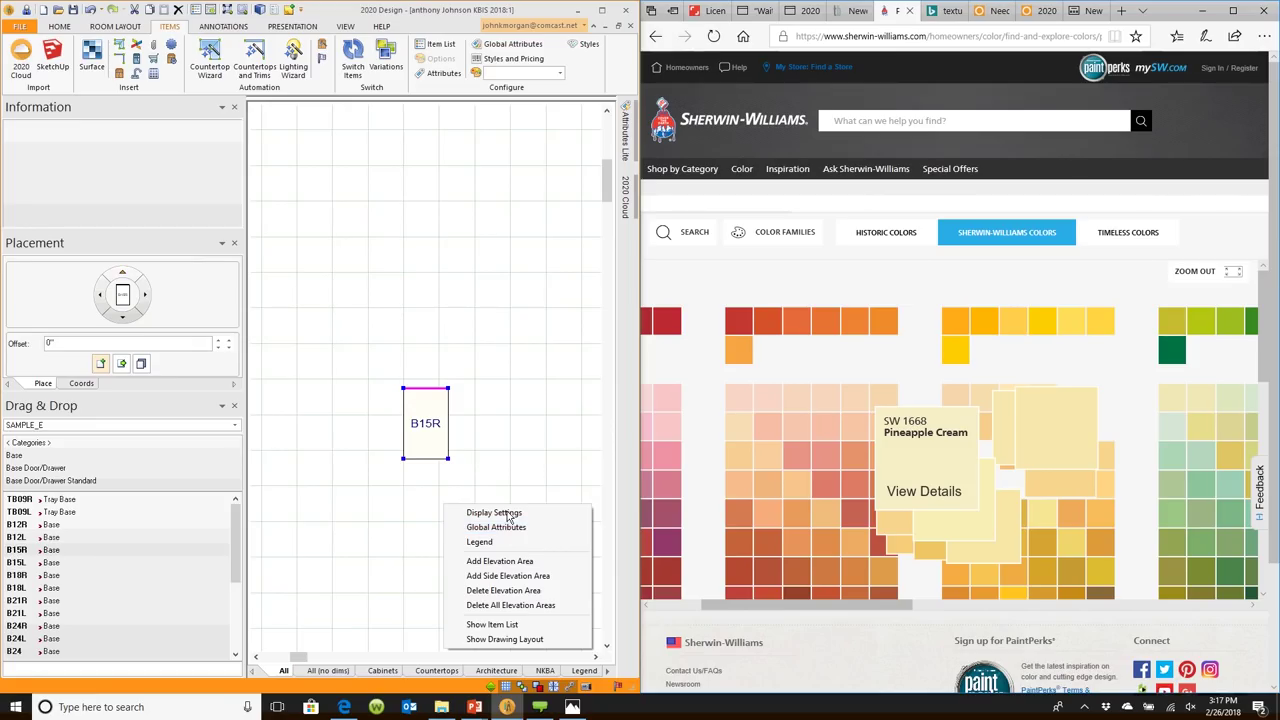
{"action": "left_click", "coordinate": [488, 481]}
{"action": "left_click", "coordinate": [425, 423]}
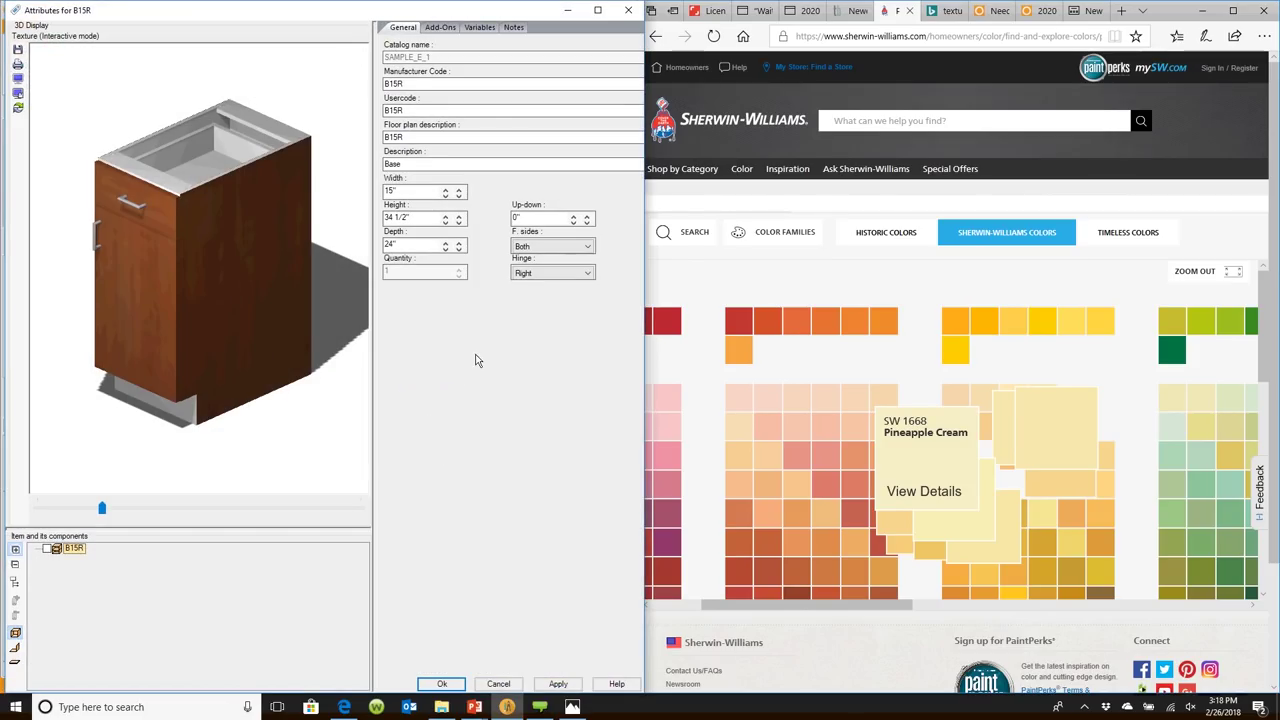
{"action": "left_click_drag", "start_coordinate": [231, 265], "coordinate": [240, 263]}
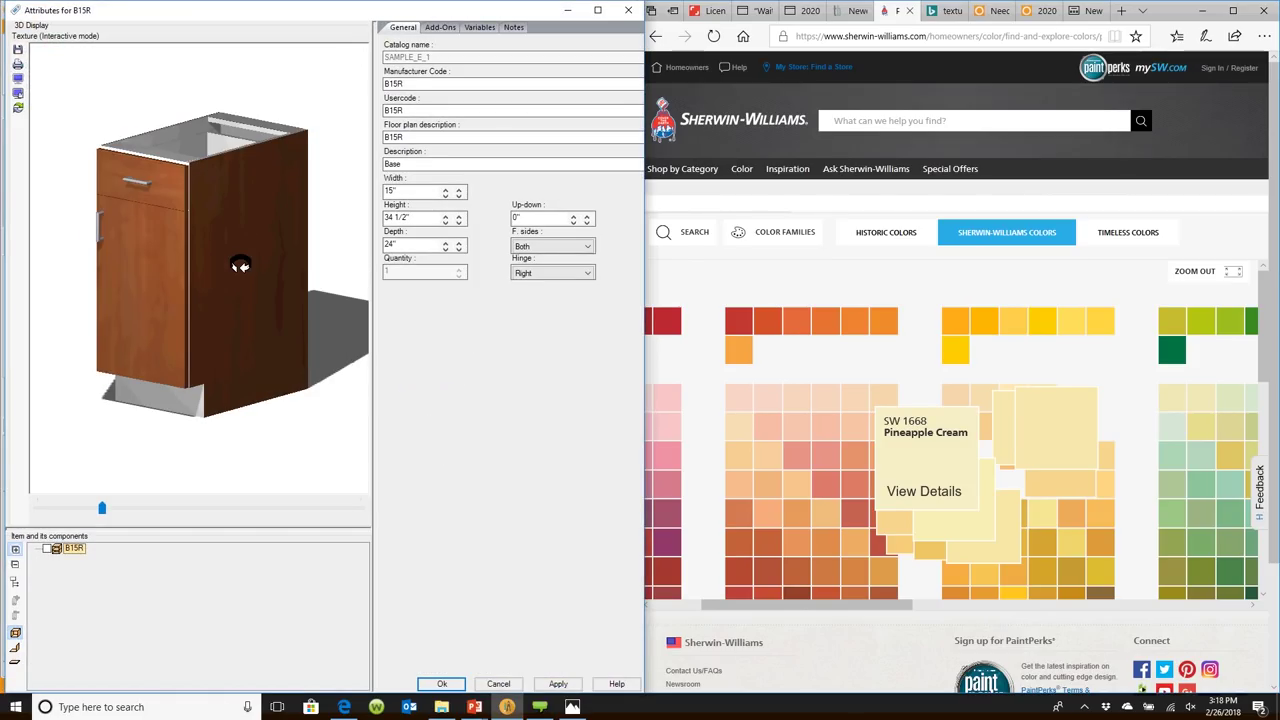
{"action": "left_click", "coordinate": [478, 28]}
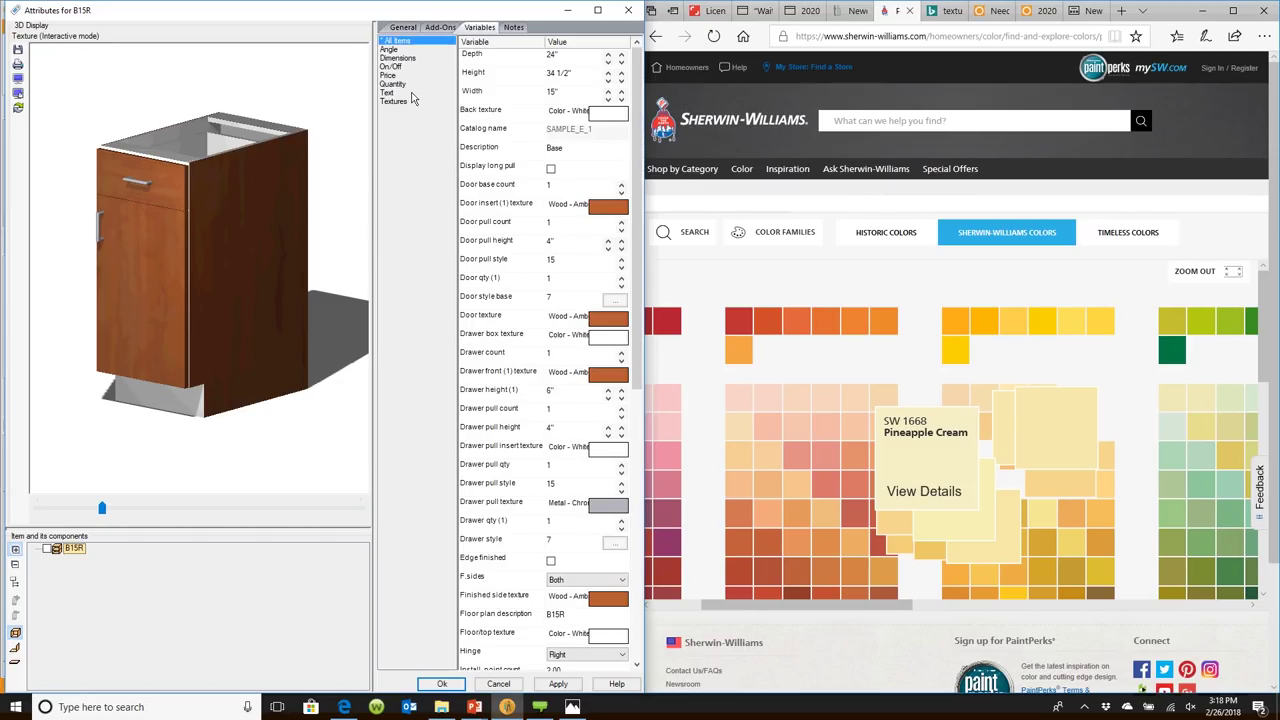
{"action": "left_click", "coordinate": [411, 100]}
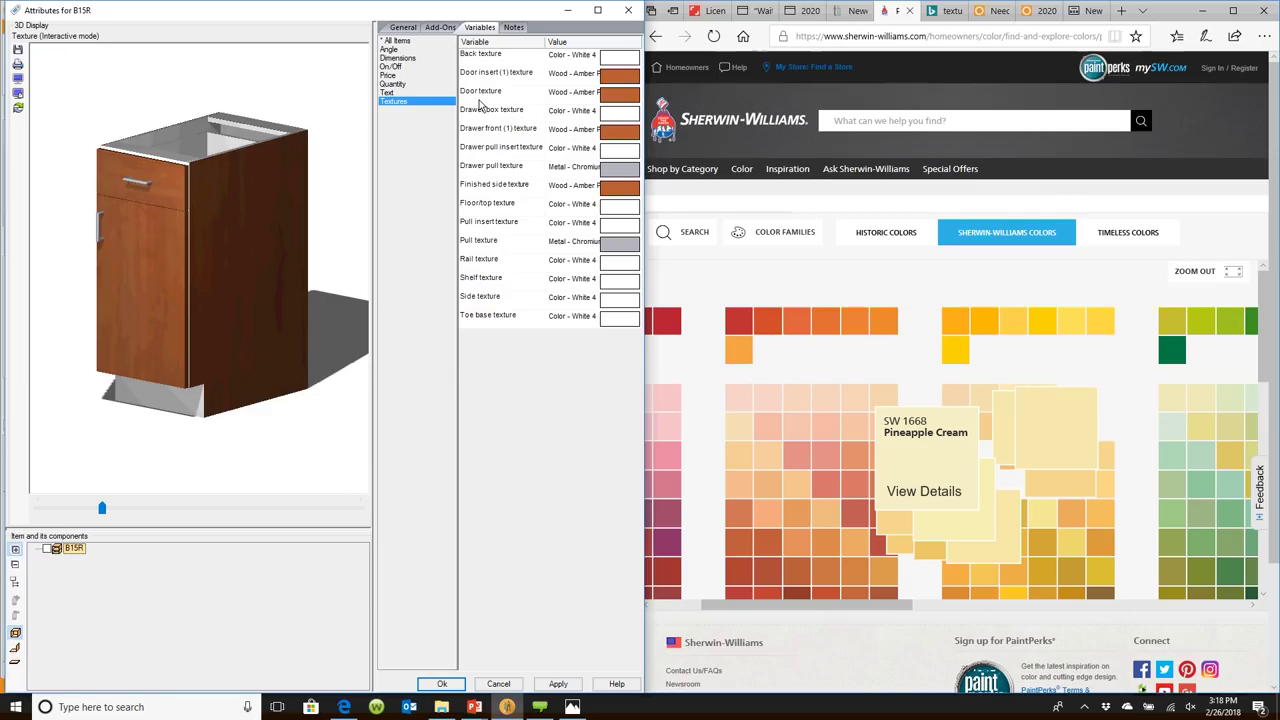
Set the cabinet's door texture to a new user library color sampled from the SW 1668 Pineapple Cream swatch in the browser.
{"action": "left_click", "coordinate": [602, 95]}
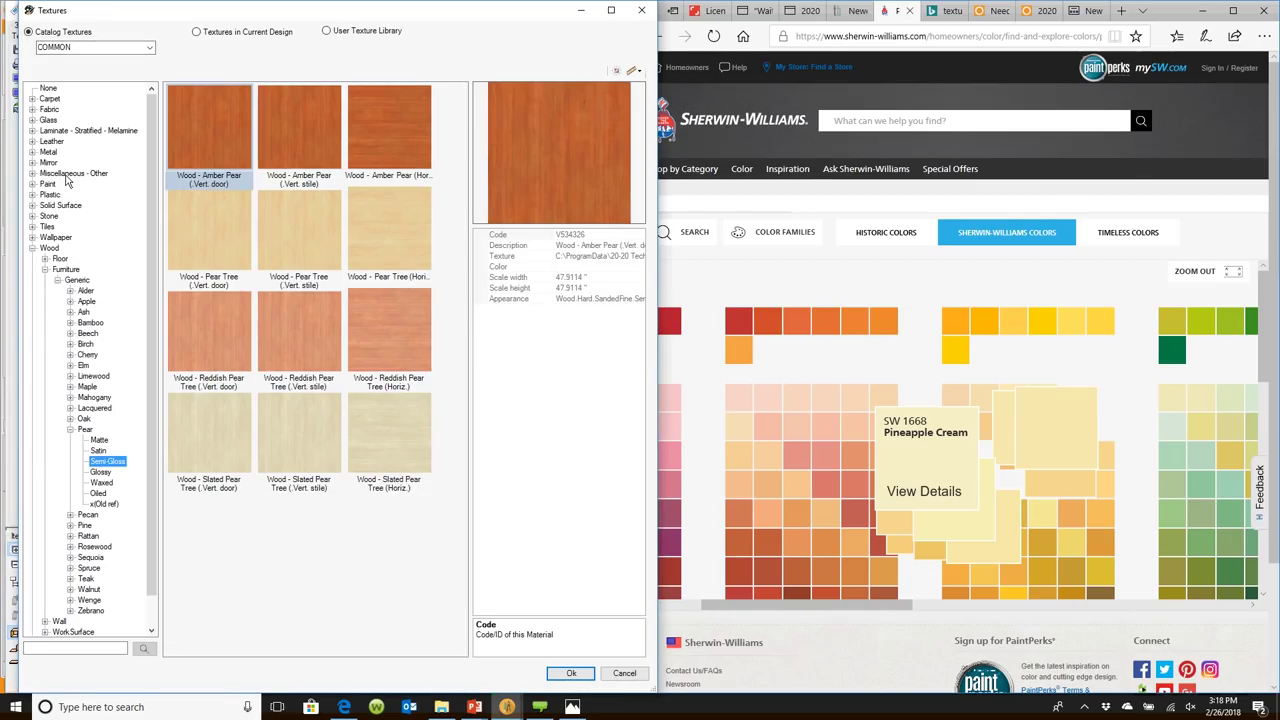
{"action": "left_click", "coordinate": [197, 31]}
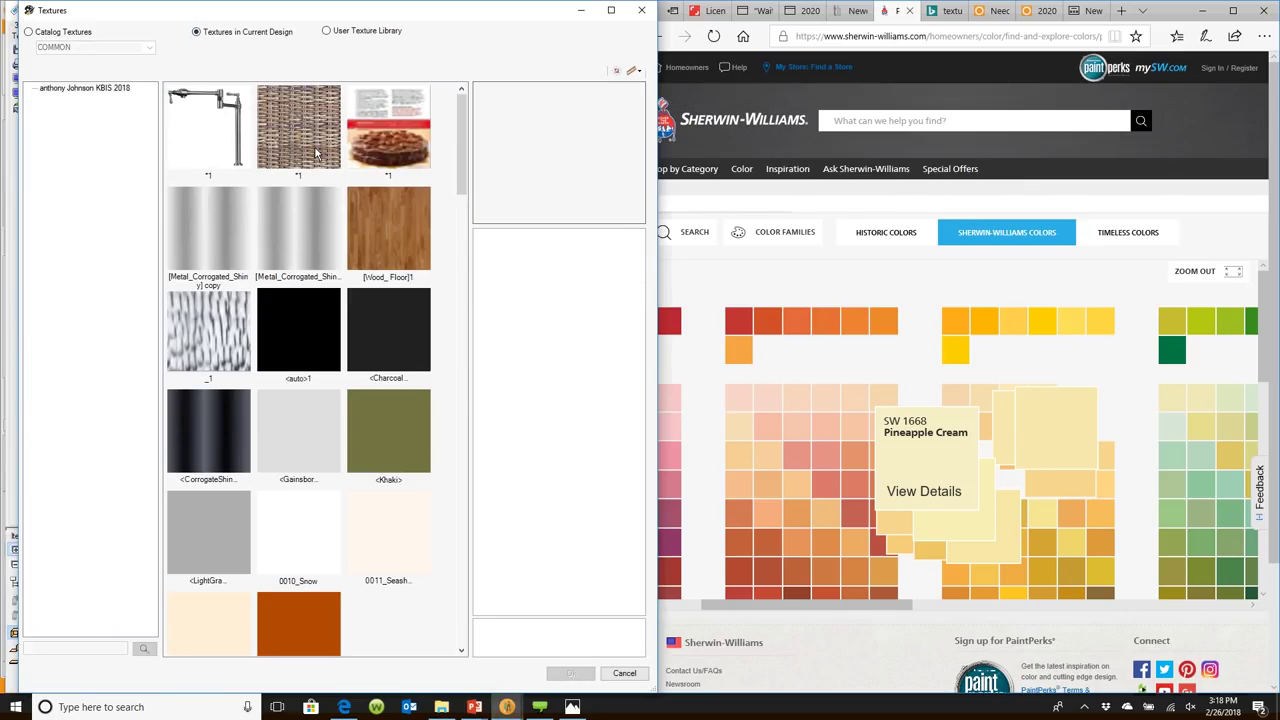
{"action": "left_click", "coordinate": [326, 31]}
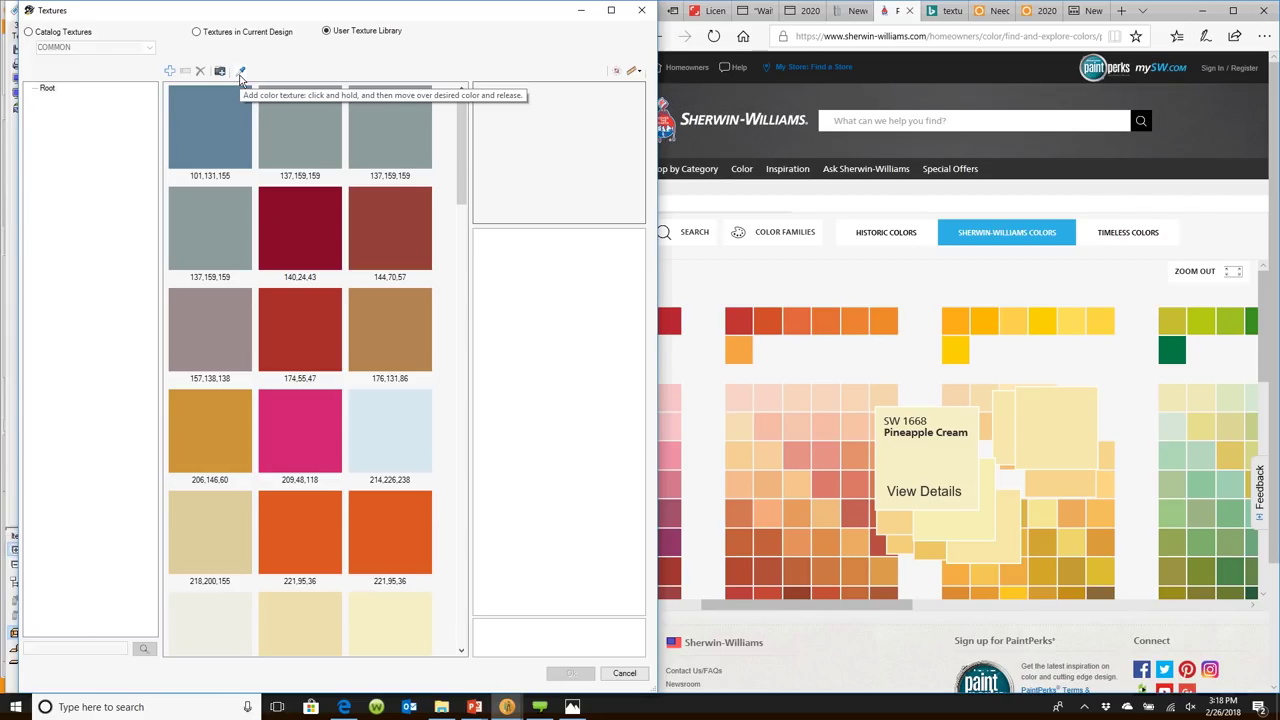
{"action": "left_click_drag", "start_coordinate": [240, 79], "coordinate": [240, 79]}
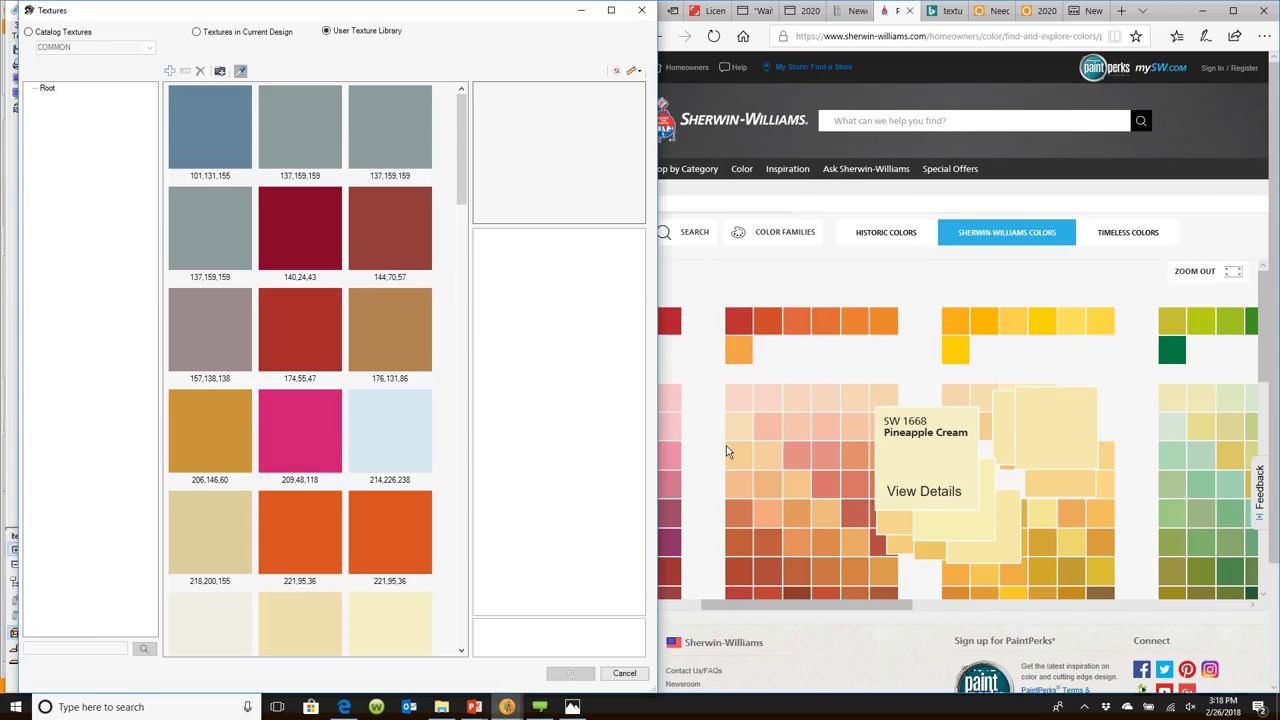
{"action": "left_click", "coordinate": [931, 455]}
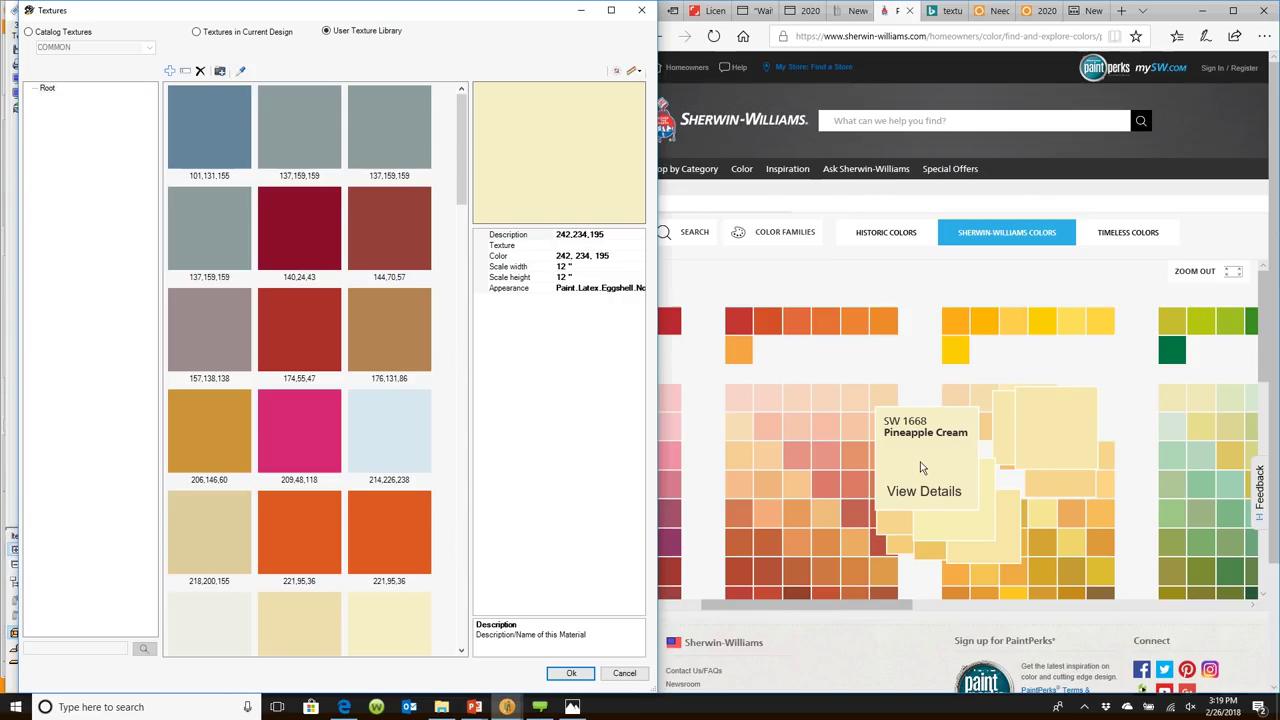
{"action": "left_click", "coordinate": [571, 674]}
{"action": "left_click", "coordinate": [566, 683]}
{"action": "left_click_drag", "start_coordinate": [298, 382], "coordinate": [235, 334]}
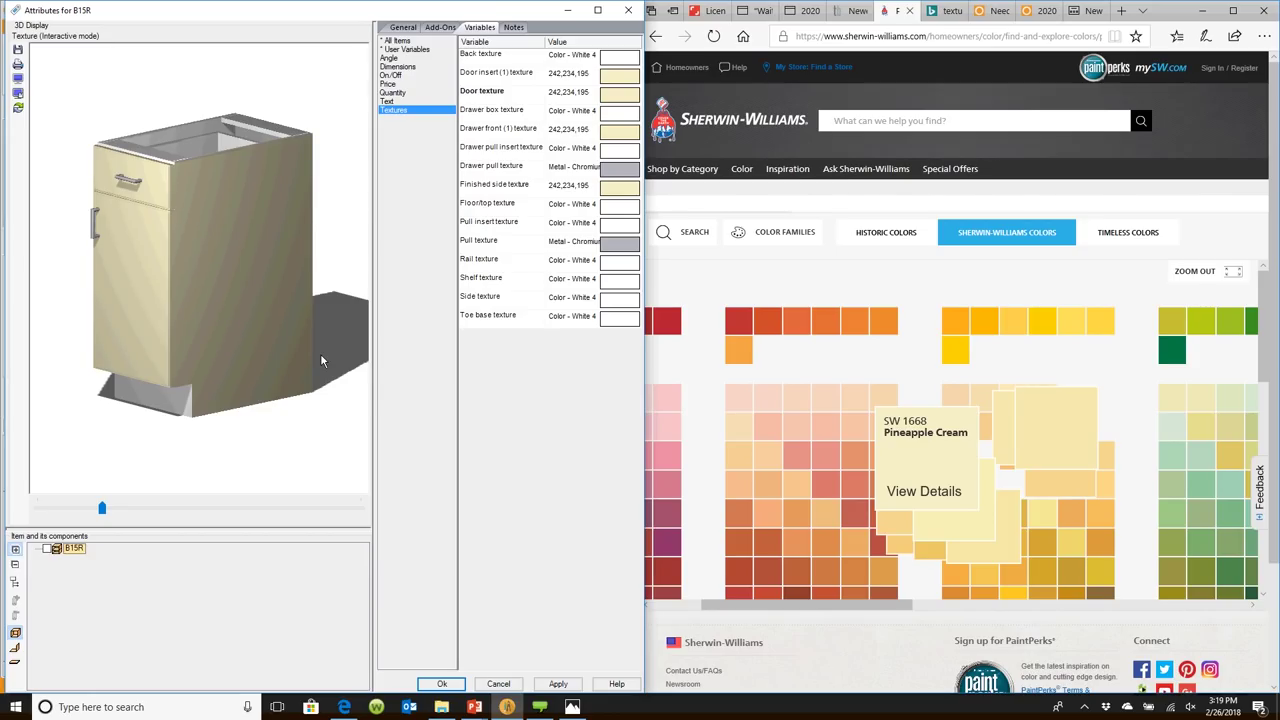
{"action": "scroll", "coordinate": [200, 324], "scroll_direction": "up", "scroll_amount": 4}
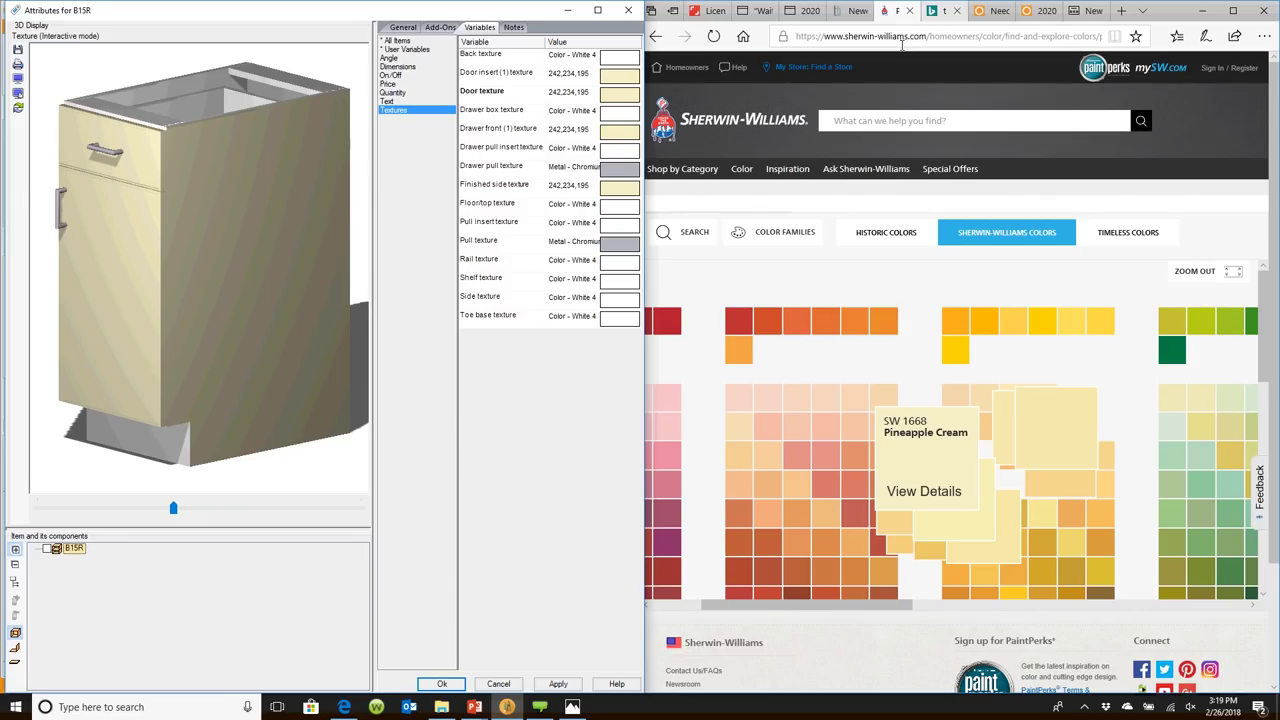
Switch to the browser's textured melamine door sample image results and open the light wood-grain door sample with a drawer front (462 x 800).
{"action": "left_click", "coordinate": [945, 17]}
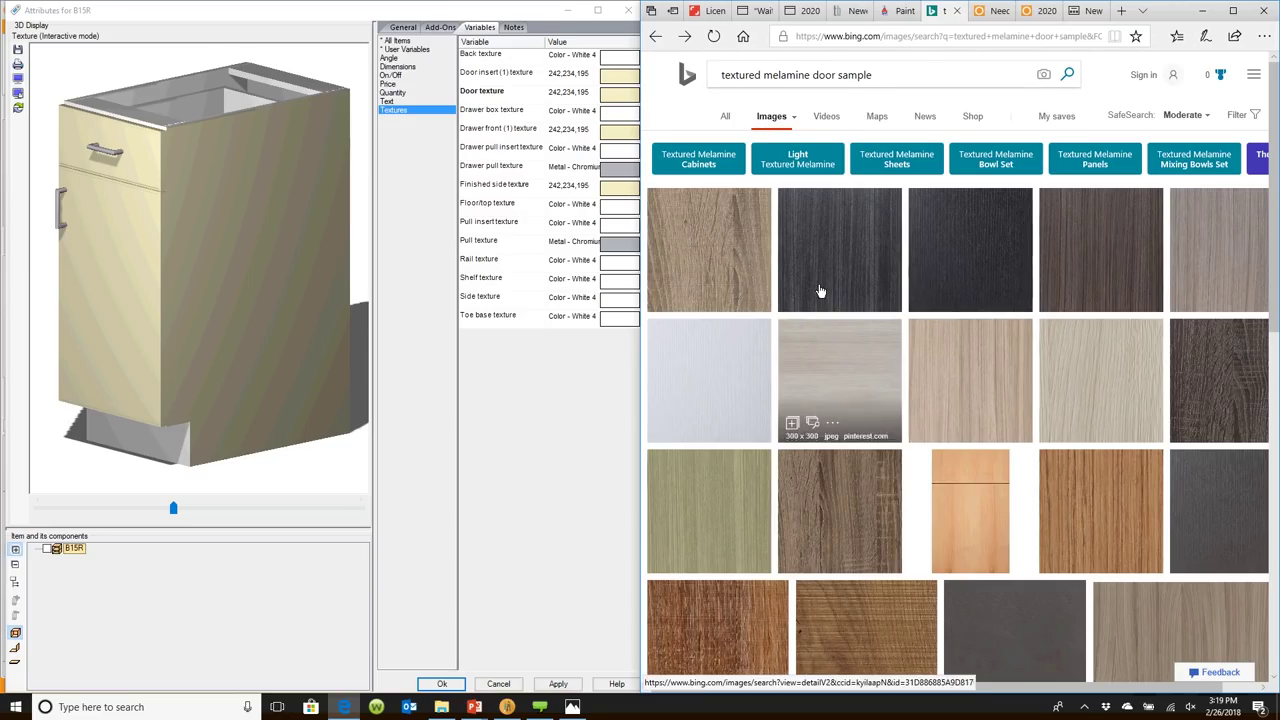
{"action": "scroll", "coordinate": [1068, 342], "scroll_direction": "down", "scroll_amount": 2}
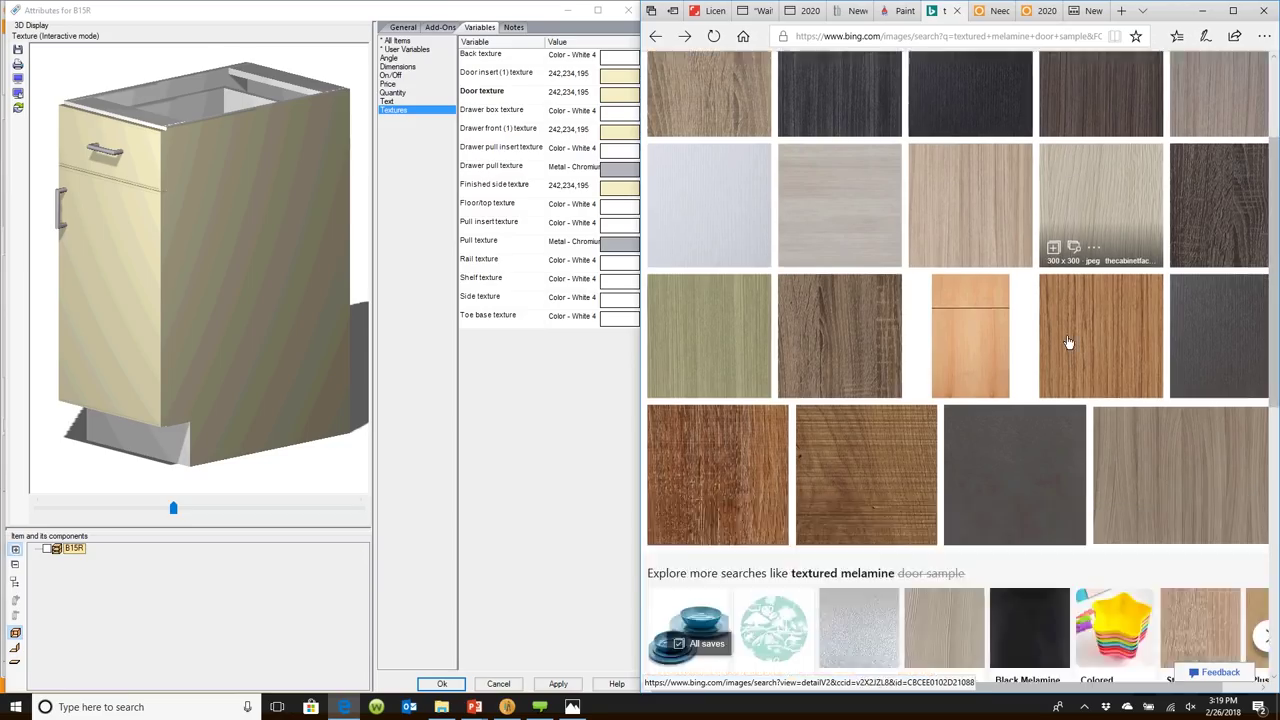
{"action": "scroll", "coordinate": [1068, 342], "scroll_direction": "down", "scroll_amount": 5}
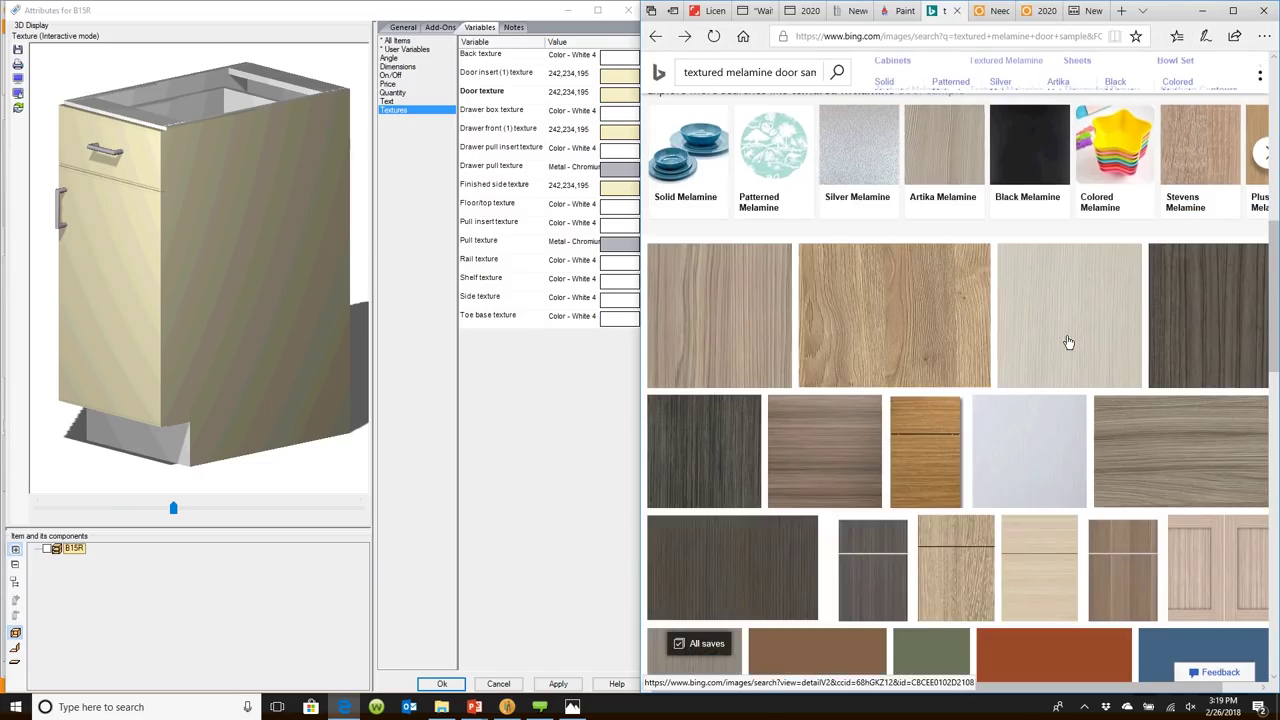
{"action": "scroll", "coordinate": [1068, 342], "scroll_direction": "down", "scroll_amount": 2}
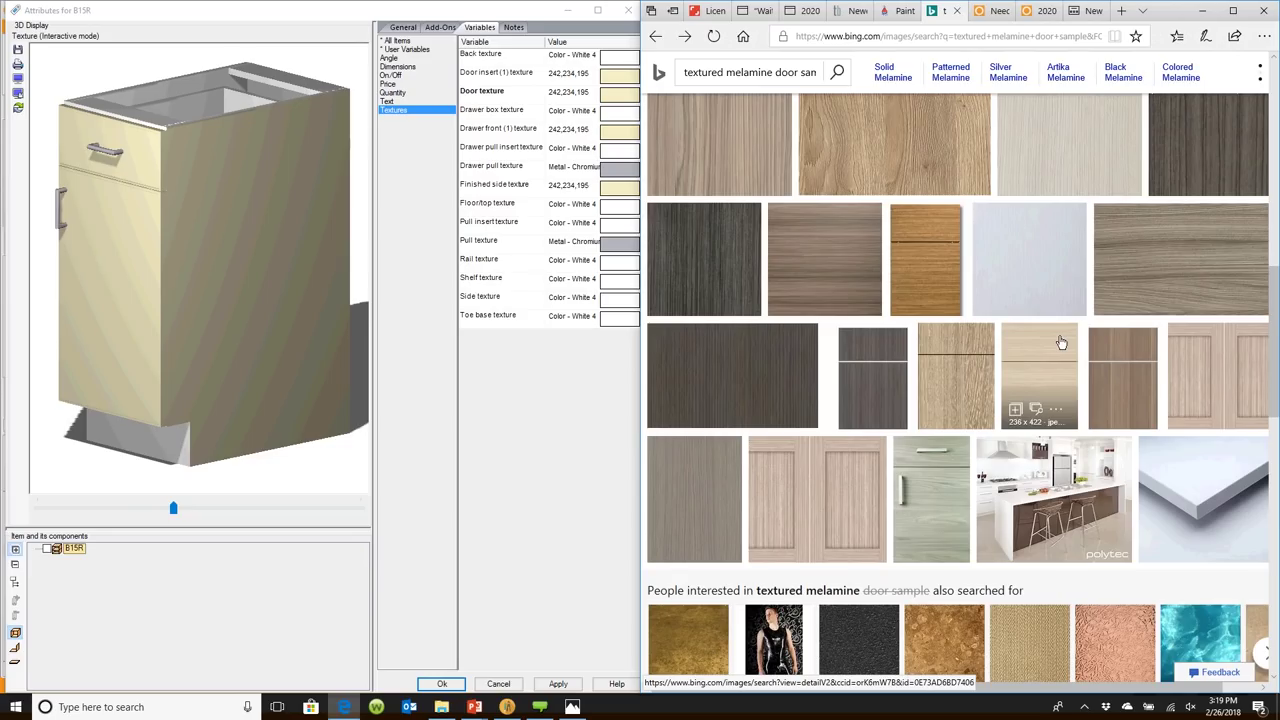
{"action": "scroll", "coordinate": [1061, 343], "scroll_direction": "down", "scroll_amount": 3}
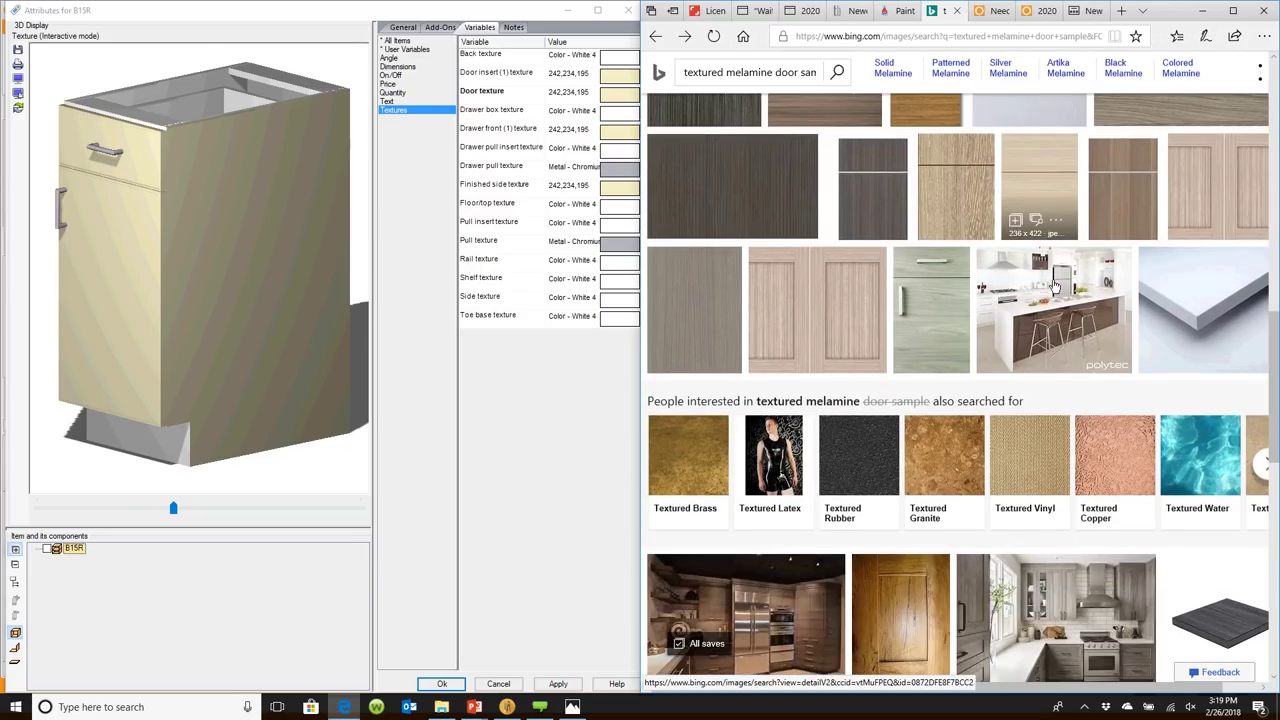
{"action": "scroll", "coordinate": [1053, 287], "scroll_direction": "down", "scroll_amount": 1}
{"action": "scroll", "coordinate": [1053, 287], "scroll_direction": "down", "scroll_amount": 3}
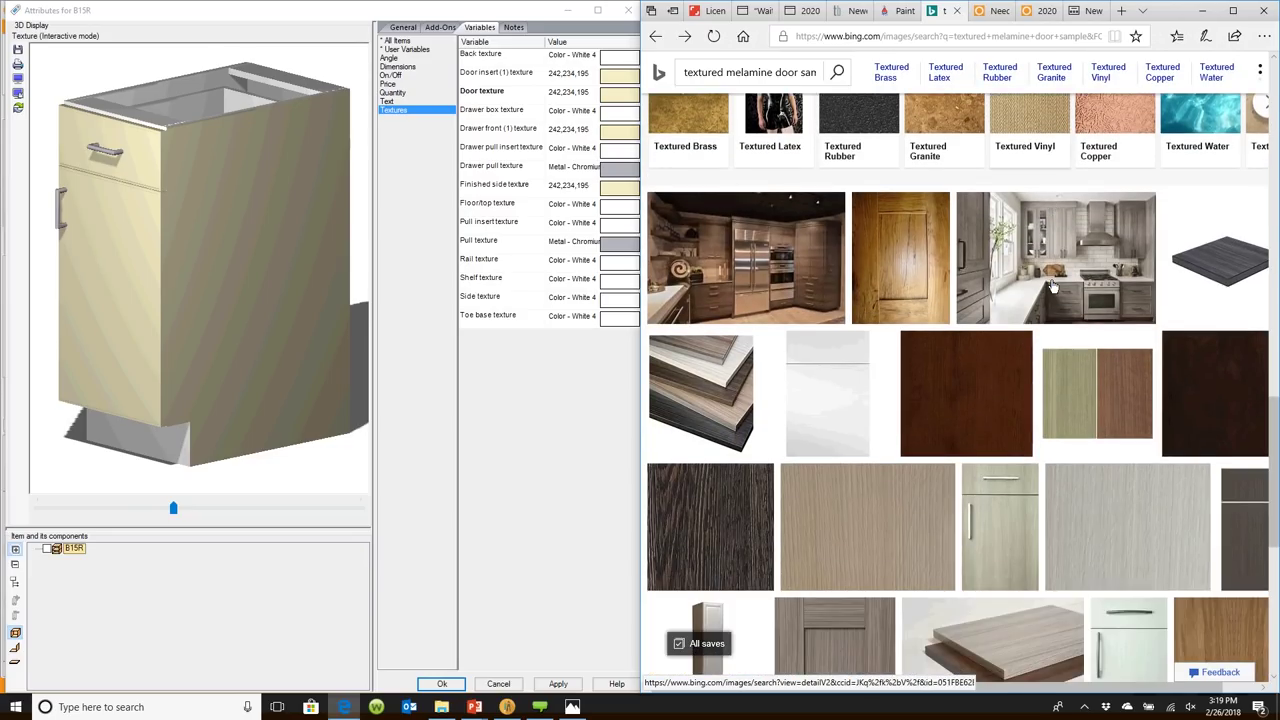
{"action": "scroll", "coordinate": [1050, 288], "scroll_direction": "up", "scroll_amount": 4}
{"action": "scroll", "coordinate": [966, 377], "scroll_direction": "up", "scroll_amount": 3}
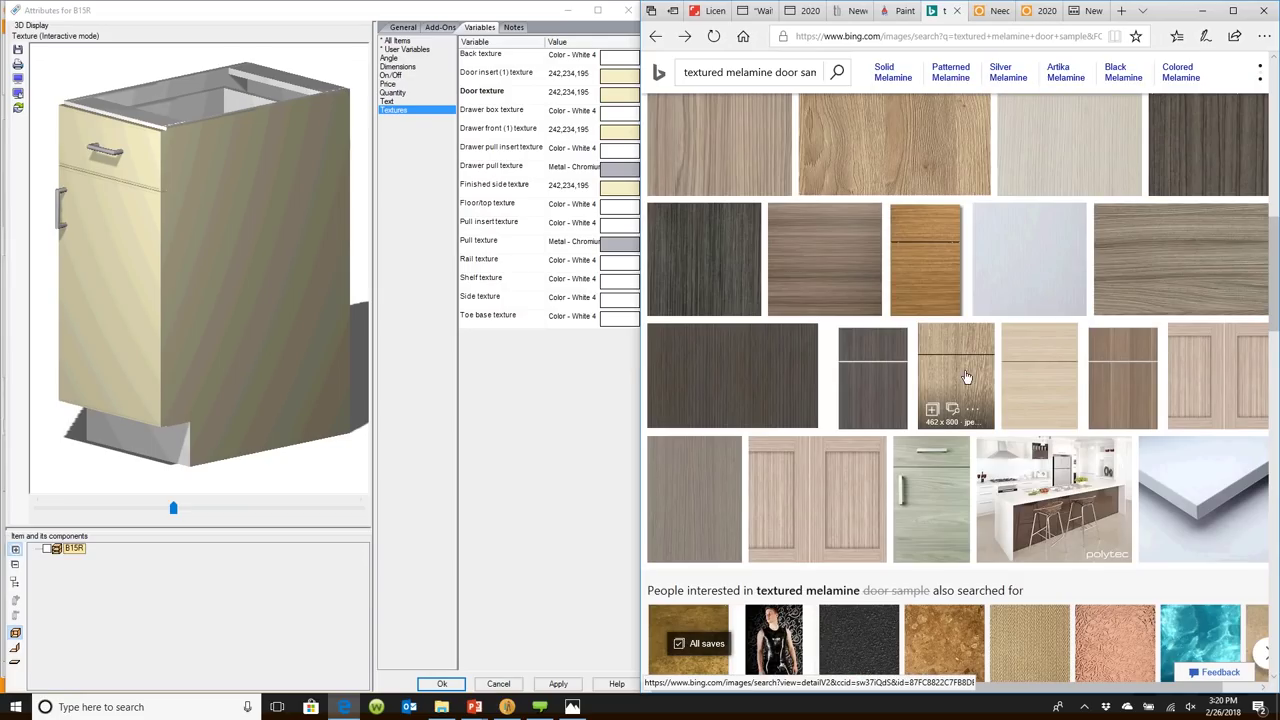
{"action": "left_click", "coordinate": [931, 382]}
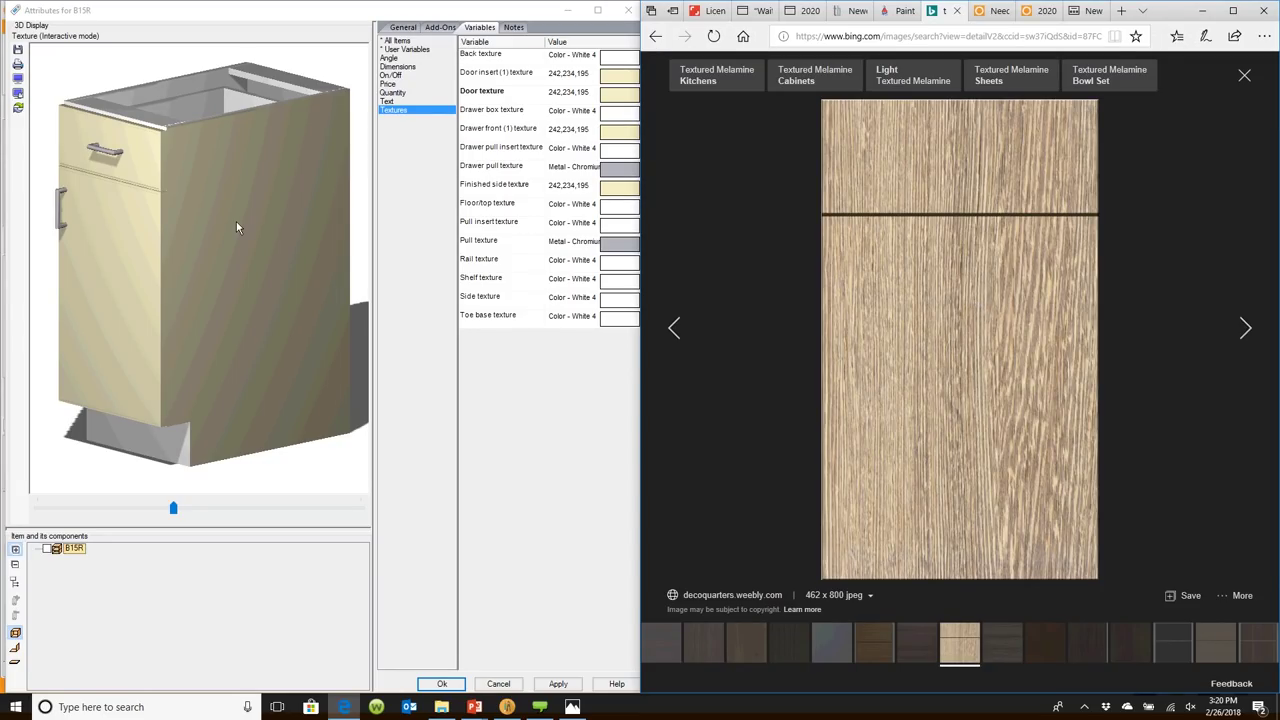
{"action": "mouse_move", "coordinate": [891, 394]}
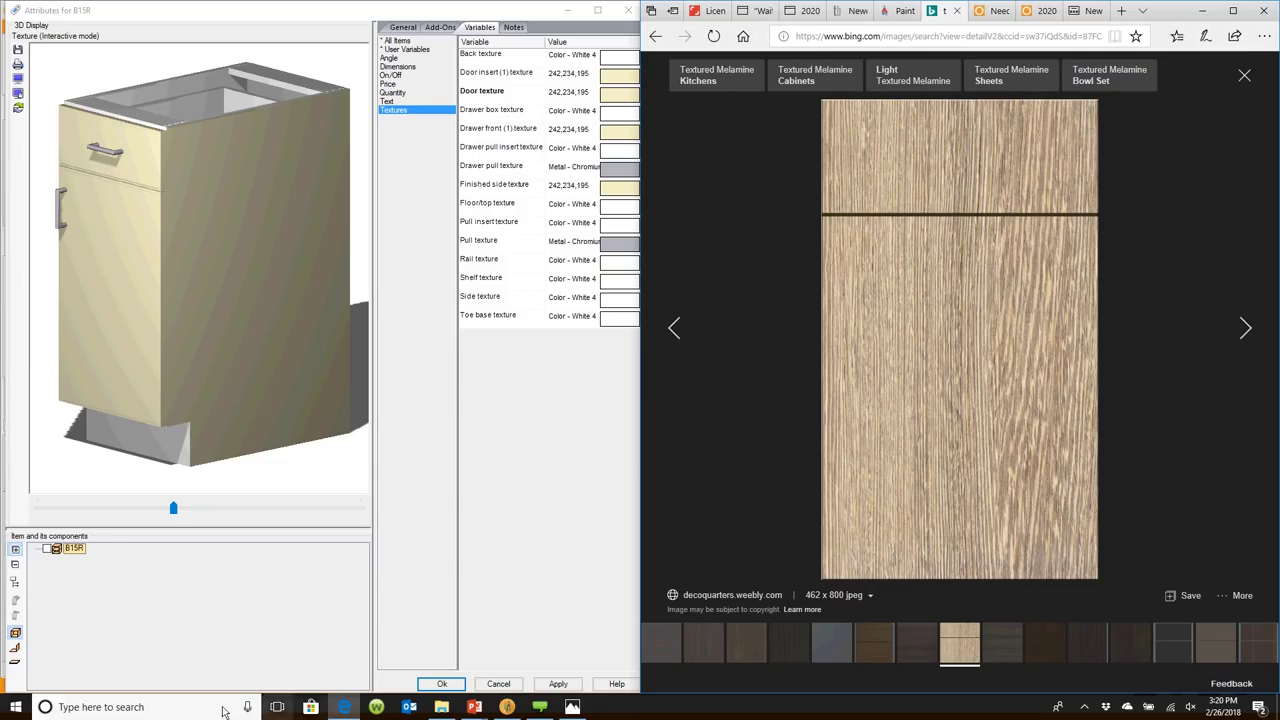
Launch the Snipping Tool and capture the wood-grain door panel below the drawer front in the sample image.
{"action": "left_click", "coordinate": [116, 707]}
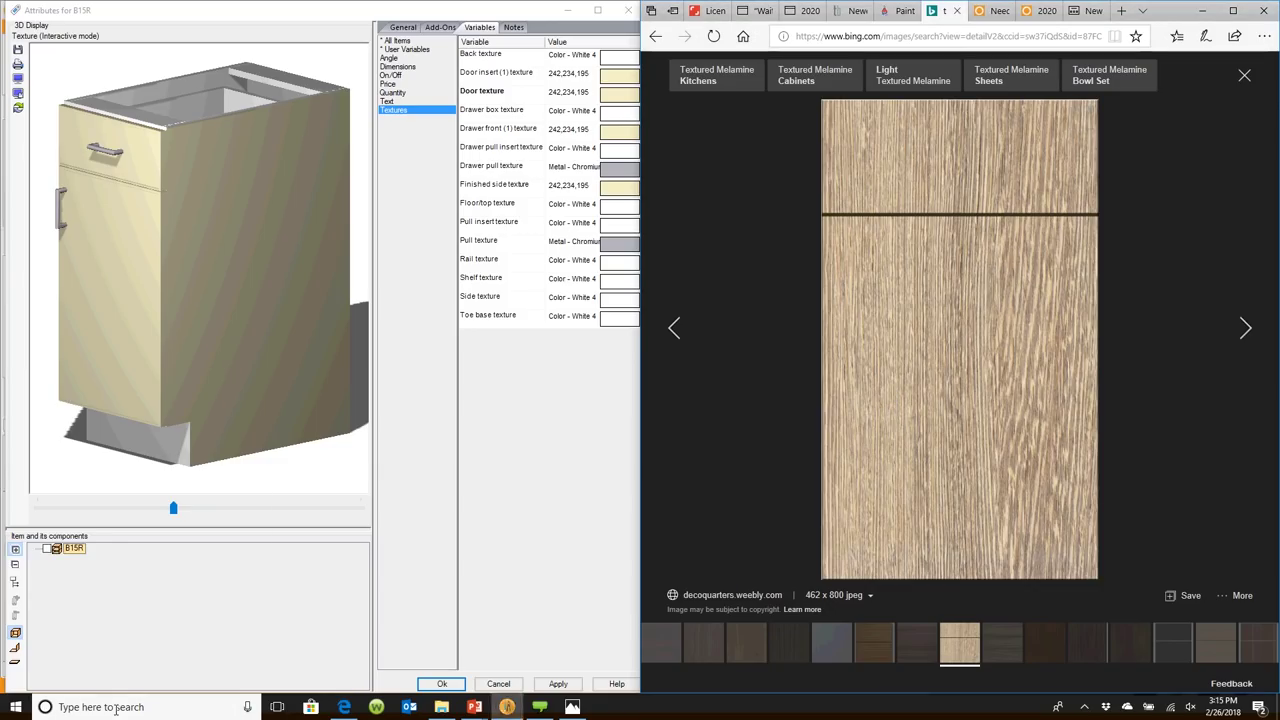
{"action": "type", "text": "sni"}
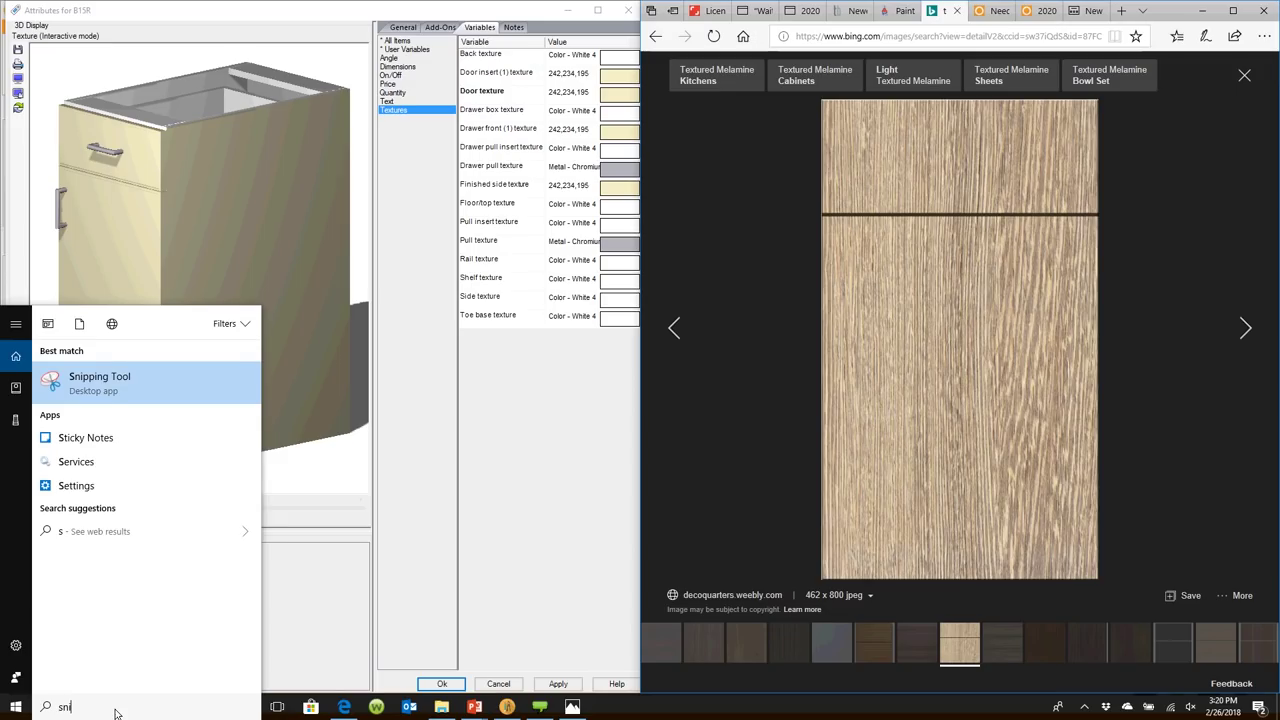
{"action": "type", "text": "p"}
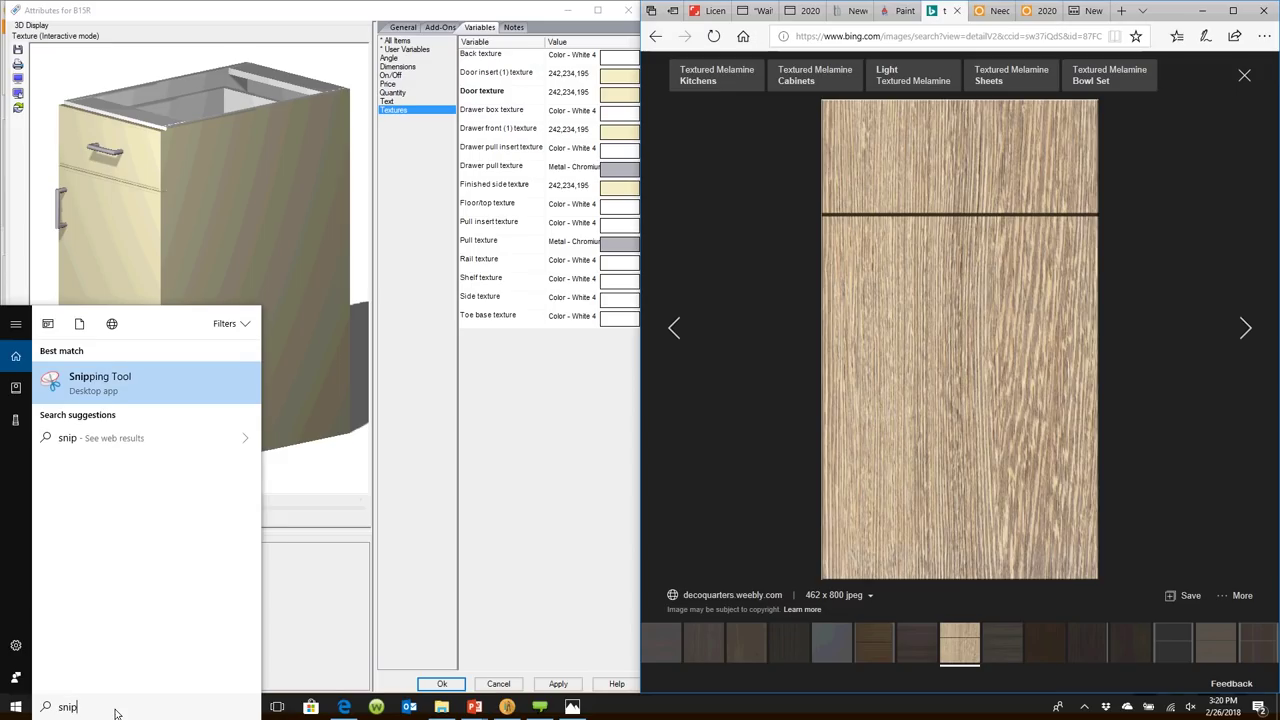
{"action": "left_click", "coordinate": [110, 392]}
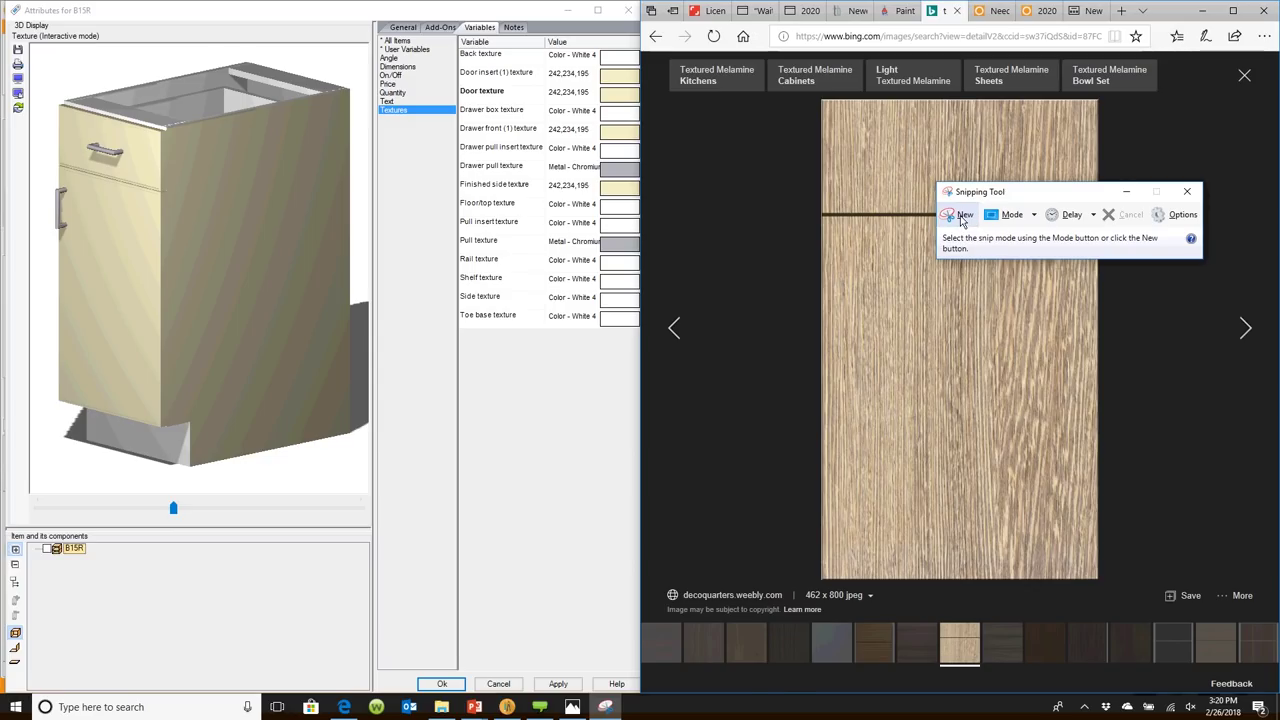
{"action": "left_click", "coordinate": [961, 217]}
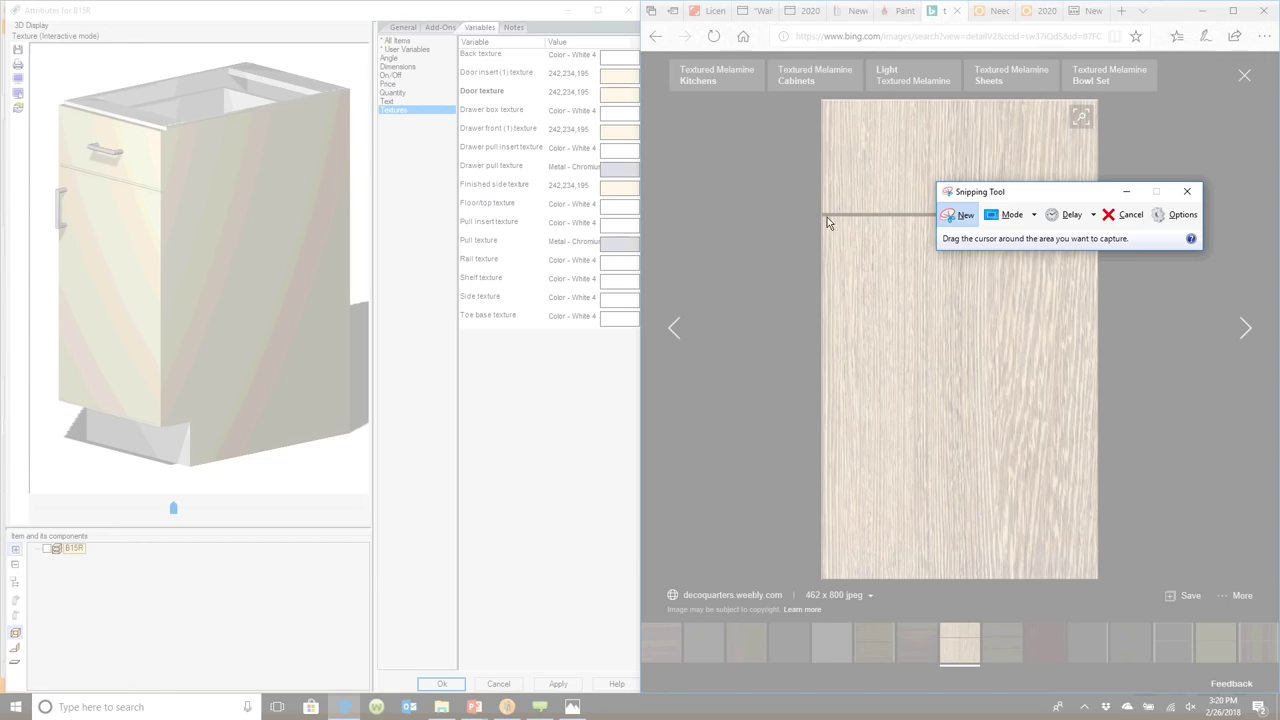
{"action": "left_click_drag", "start_coordinate": [826, 217], "coordinate": [1095, 583]}
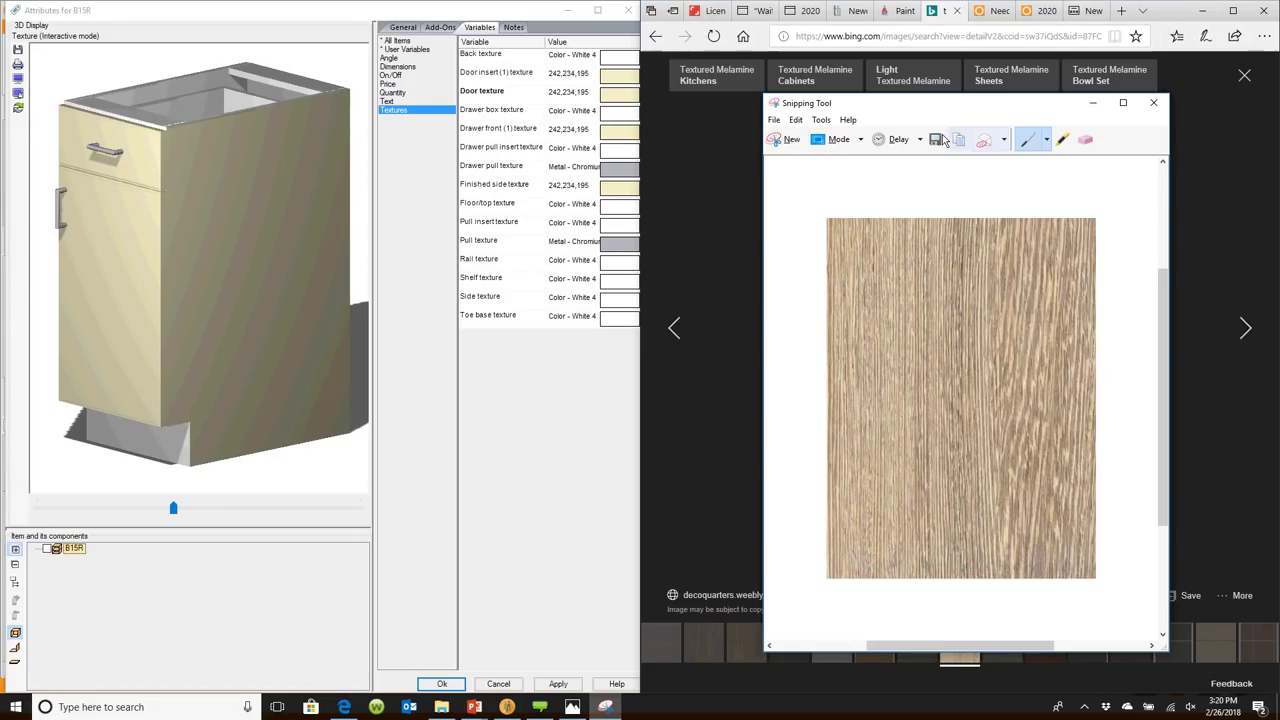
Save the snip as a JPEG named February WEbinar in the Door Samples folder of My Textures.
{"action": "left_click", "coordinate": [938, 140]}
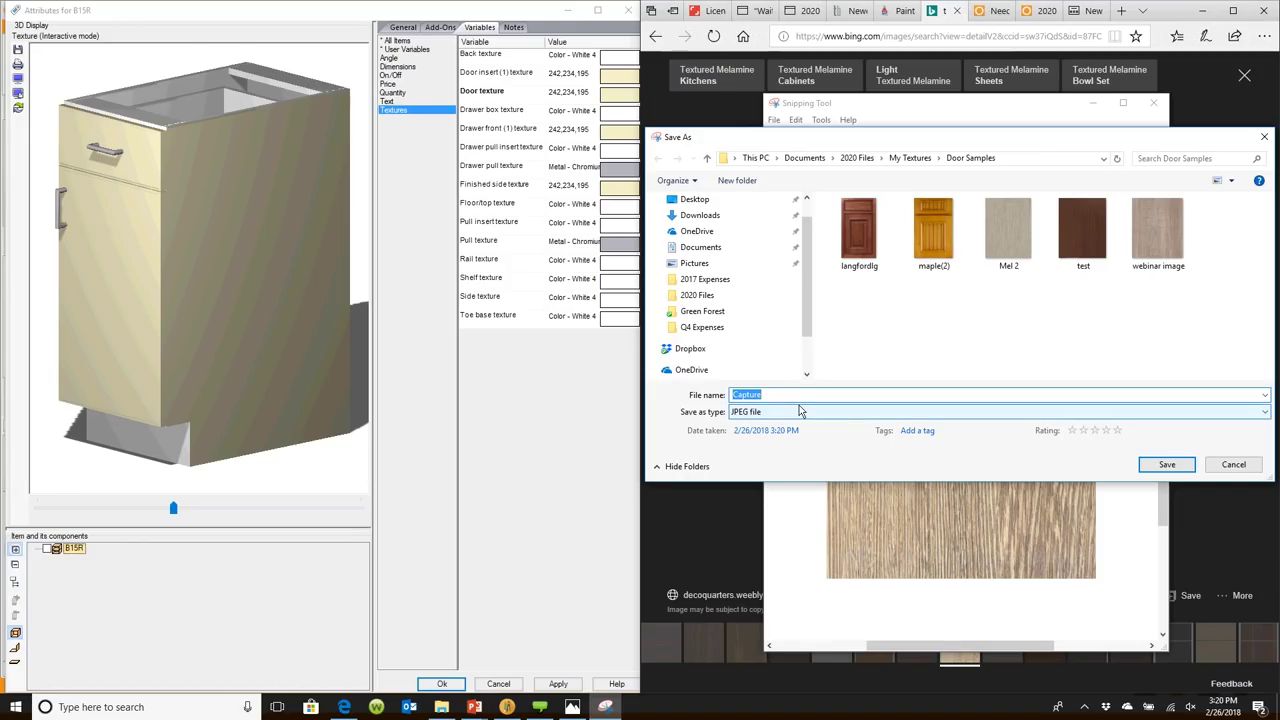
{"action": "type", "text": "February WEbinar"}
{"action": "left_click", "coordinate": [1165, 467]}
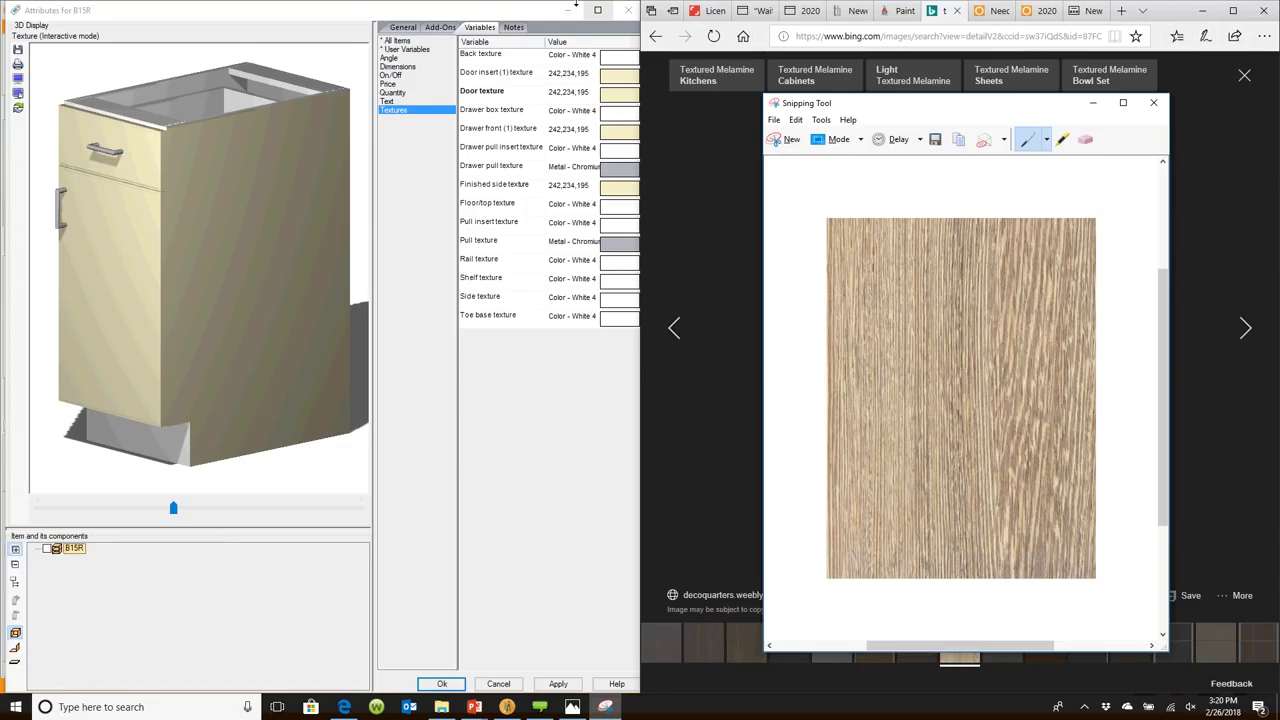
Set the B15R cabinet's door texture to the webinar image file from the Door Samples folder, added through the user texture library.
{"action": "left_click", "coordinate": [597, 10]}
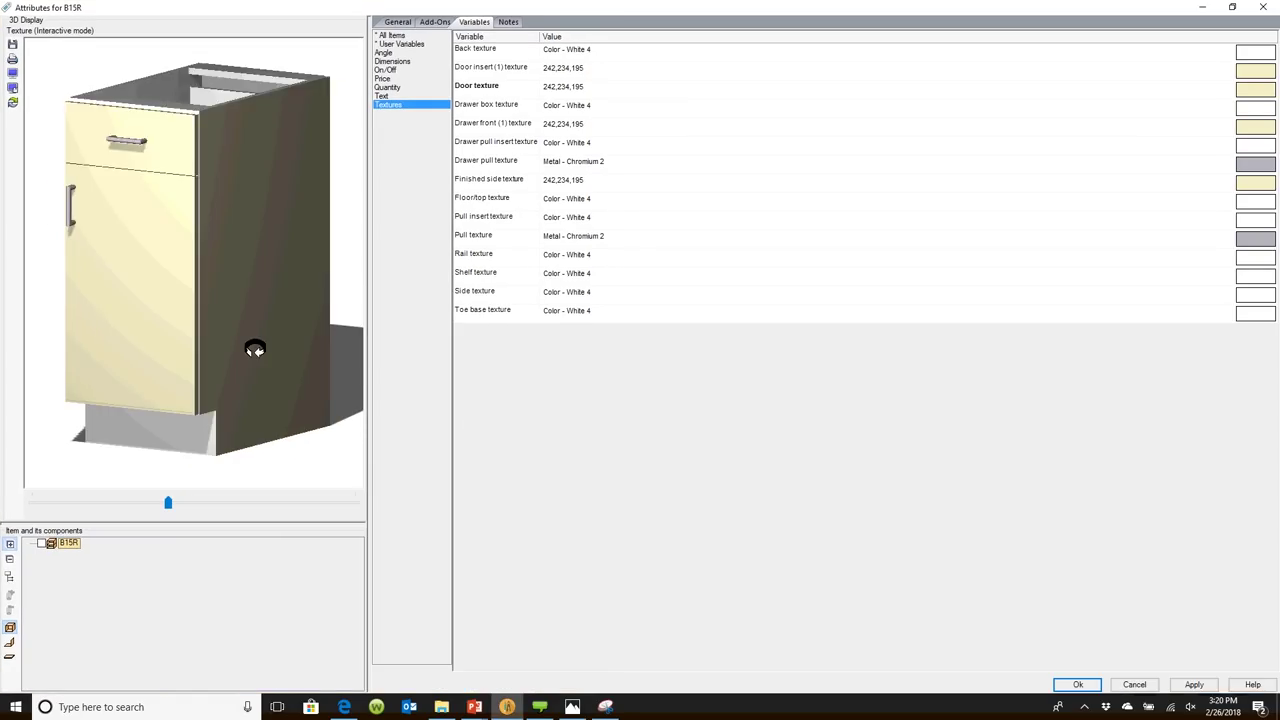
{"action": "left_click_drag", "start_coordinate": [249, 383], "coordinate": [255, 348]}
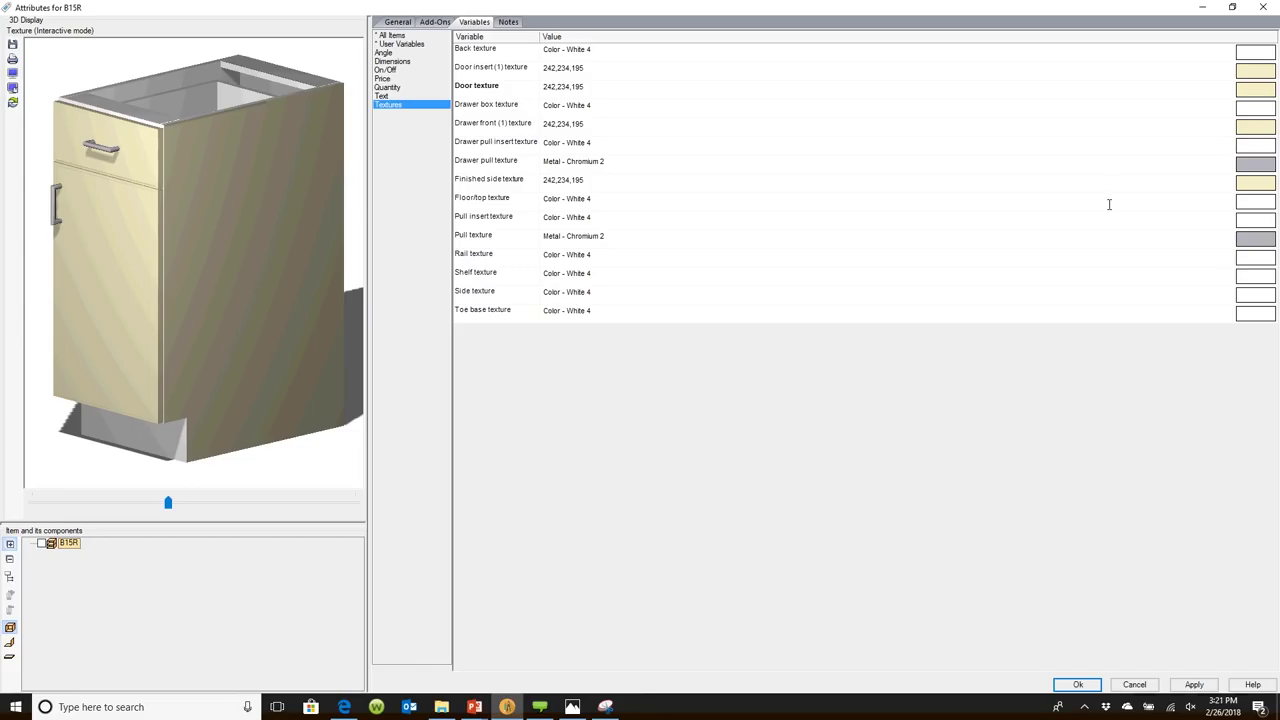
{"action": "left_click", "coordinate": [1247, 95]}
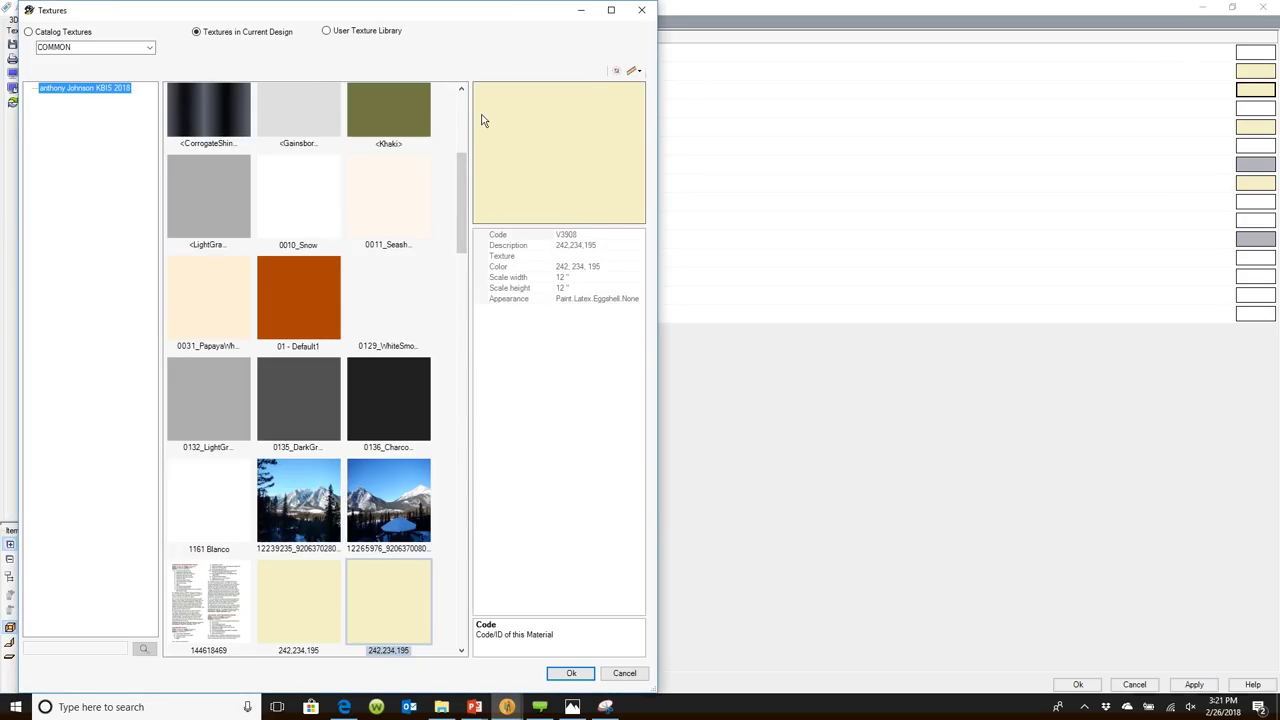
{"action": "left_click", "coordinate": [326, 32]}
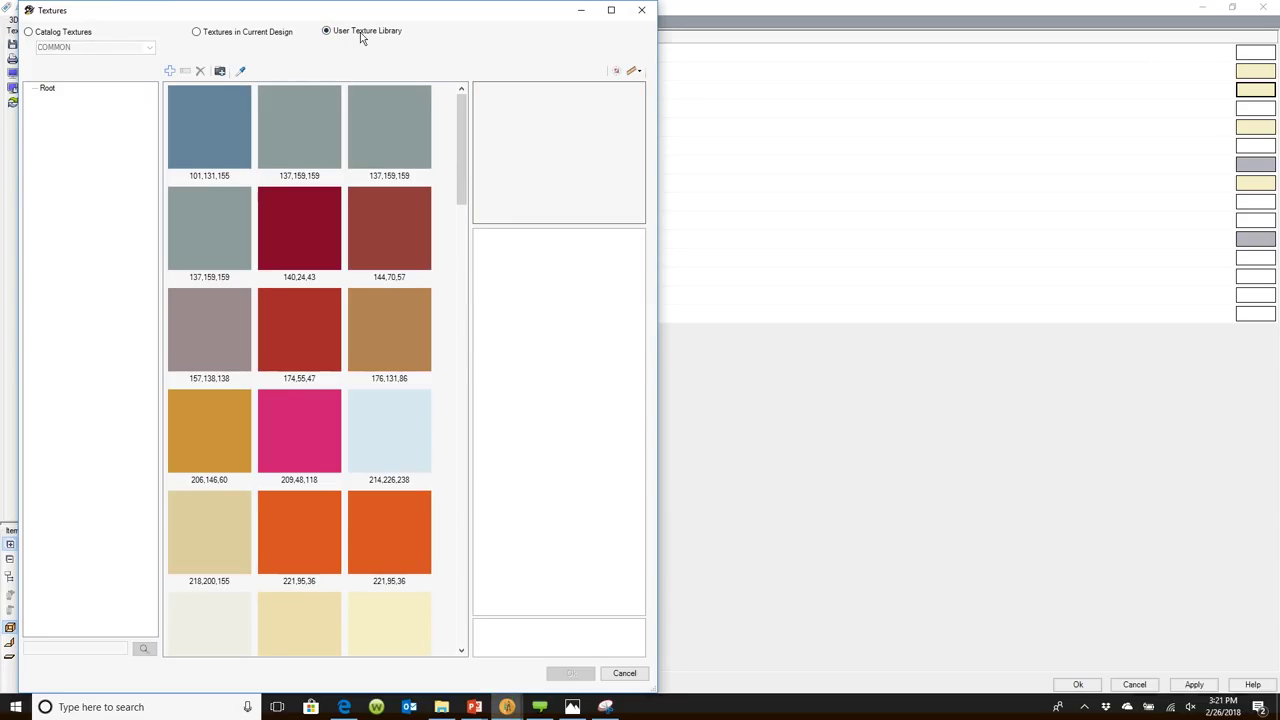
{"action": "left_click", "coordinate": [220, 71]}
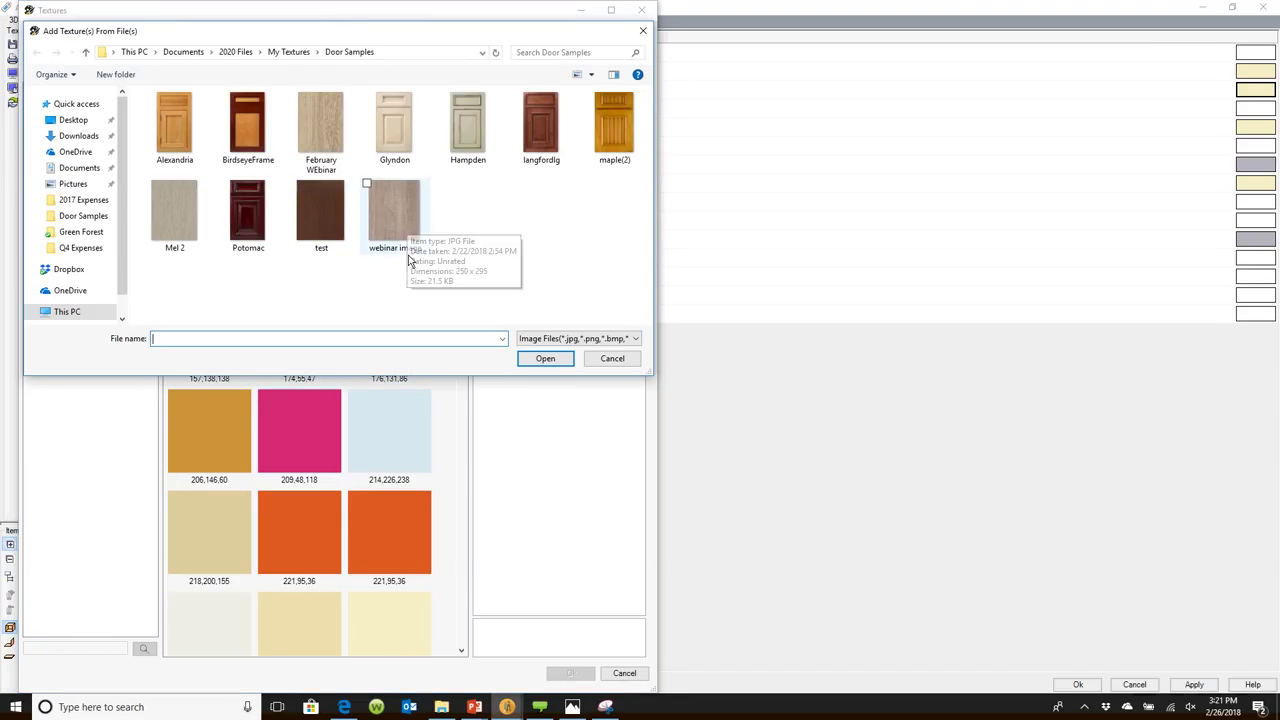
{"action": "left_click", "coordinate": [404, 223]}
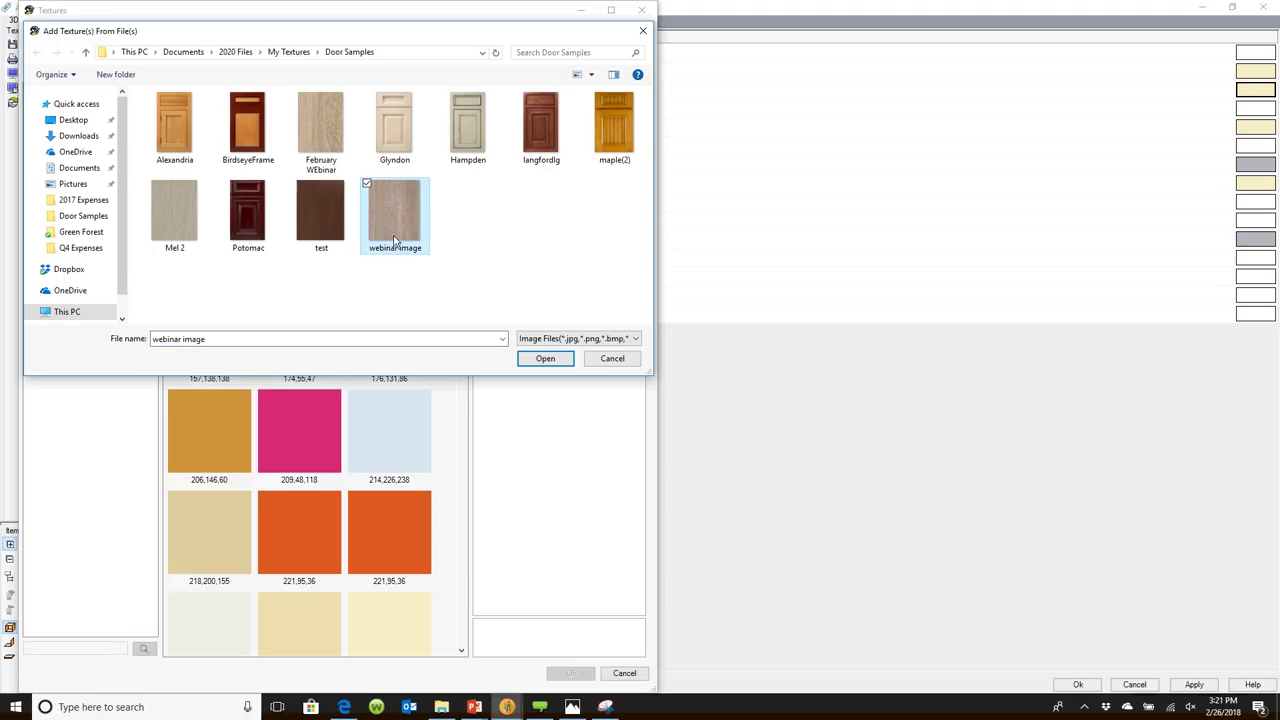
{"action": "left_click", "coordinate": [544, 362]}
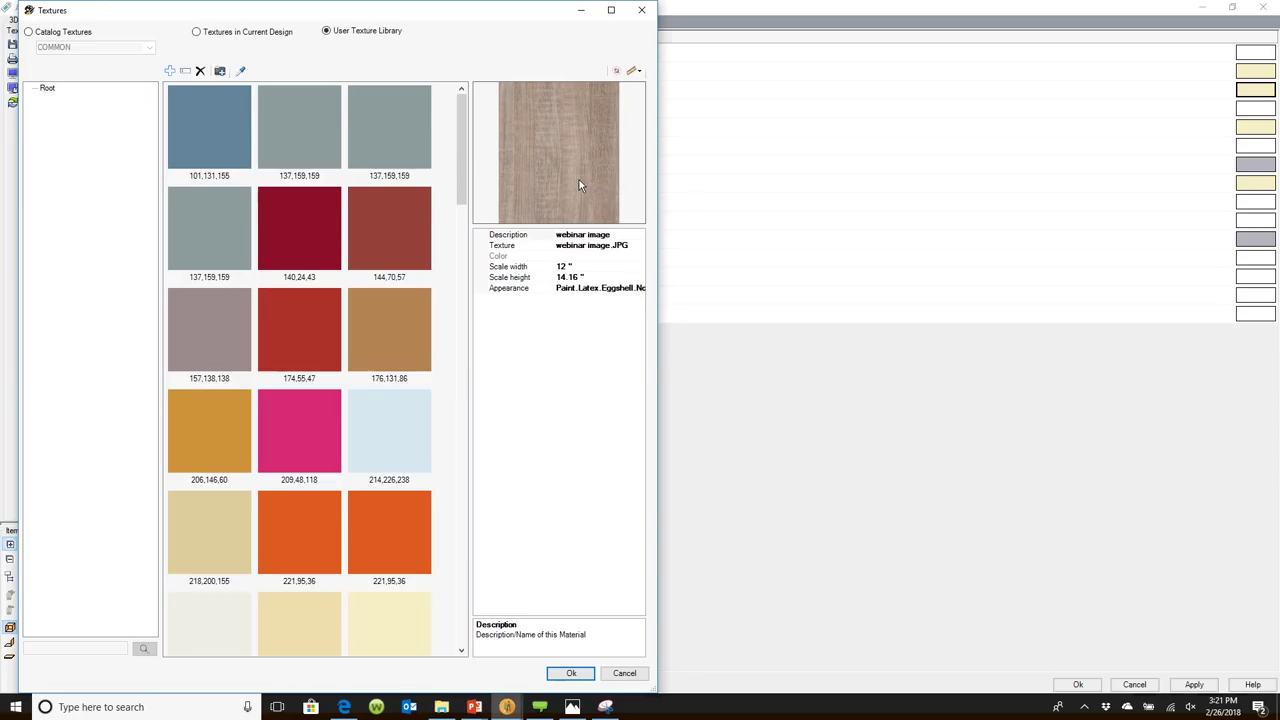
{"action": "left_click", "coordinate": [570, 675]}
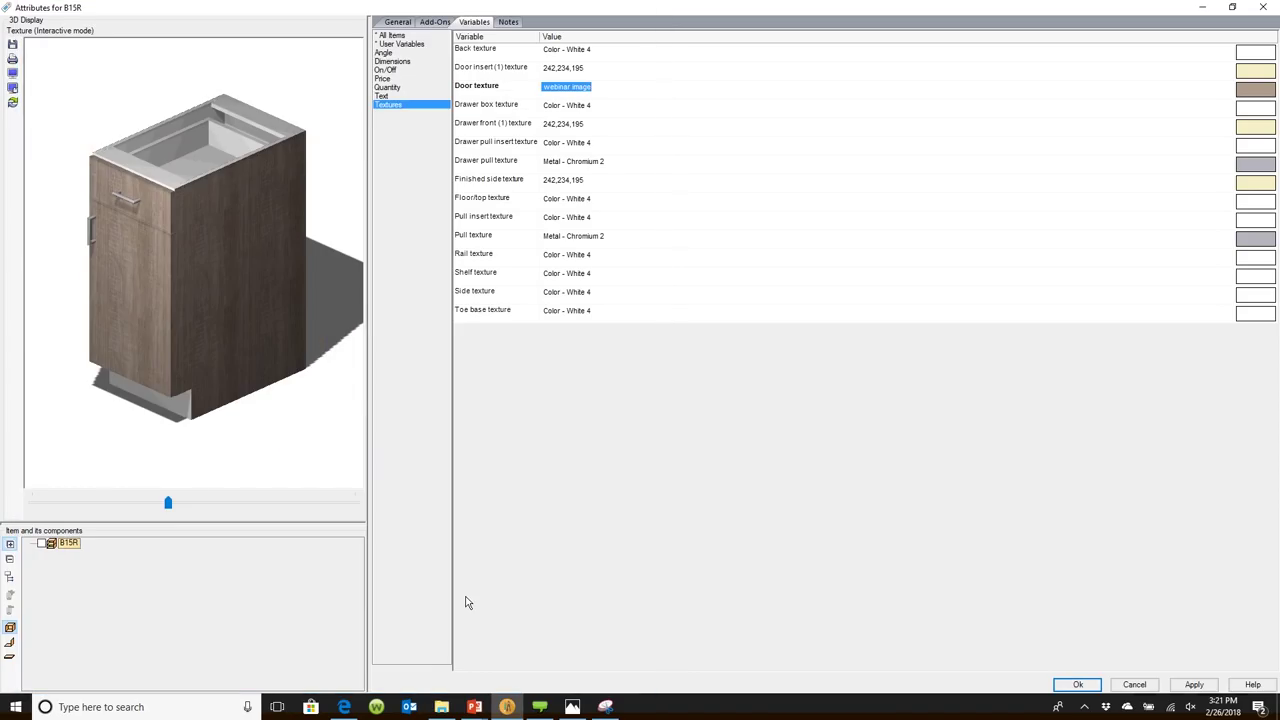
Add the webinar image file from Door Samples to the user texture library again for the door texture.
{"action": "left_click_drag", "start_coordinate": [228, 368], "coordinate": [233, 333]}
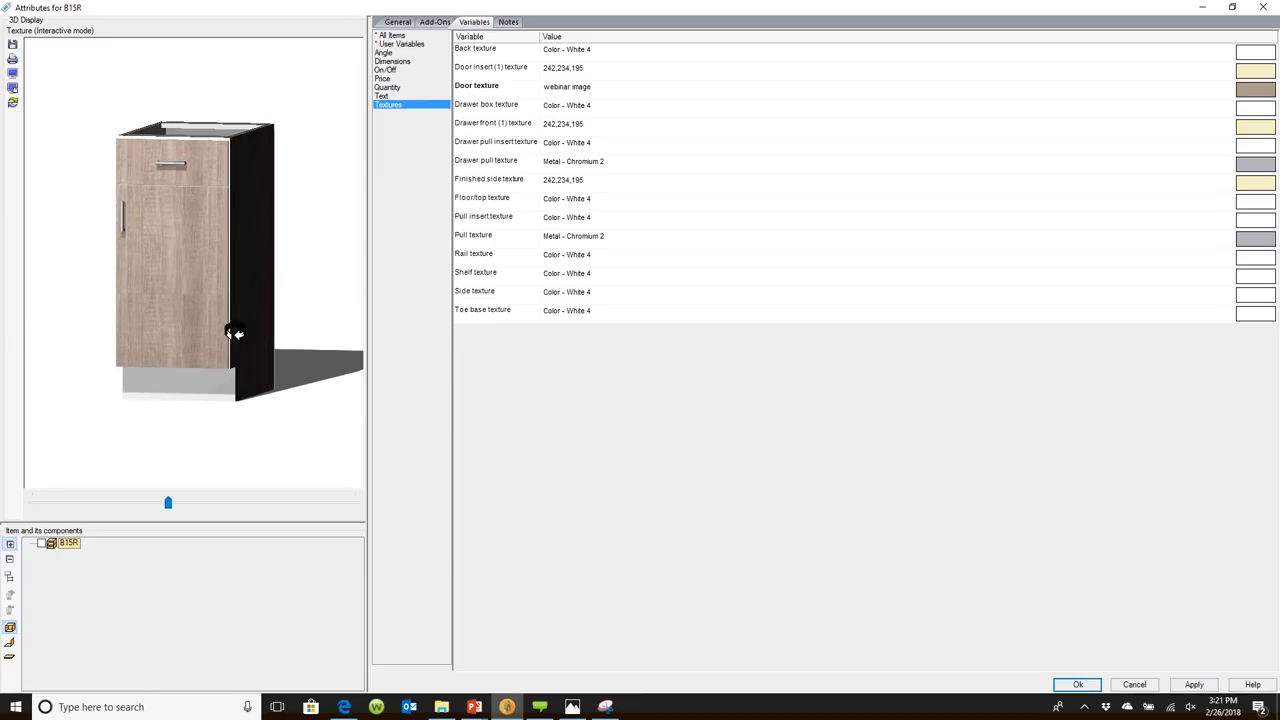
{"action": "scroll", "coordinate": [200, 321], "scroll_direction": "up", "scroll_amount": 5}
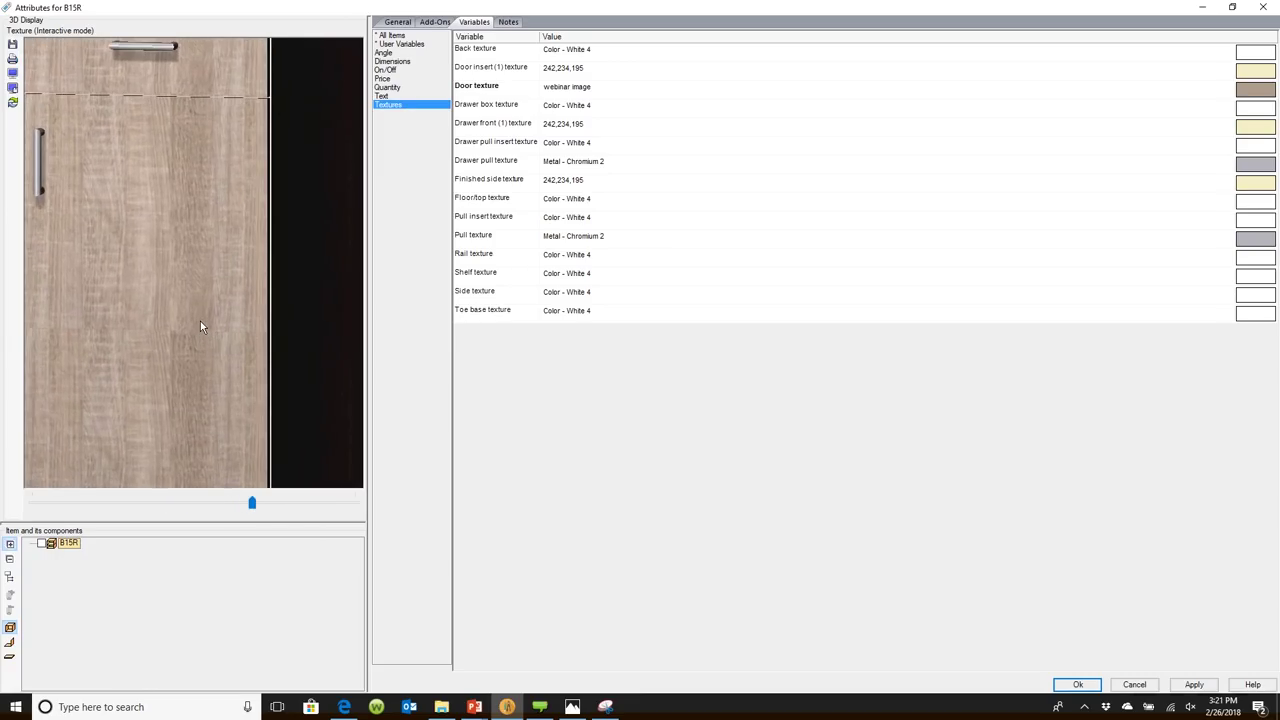
{"action": "scroll", "coordinate": [200, 321], "scroll_direction": "down", "scroll_amount": 3}
{"action": "left_click_drag", "start_coordinate": [253, 240], "coordinate": [282, 263]}
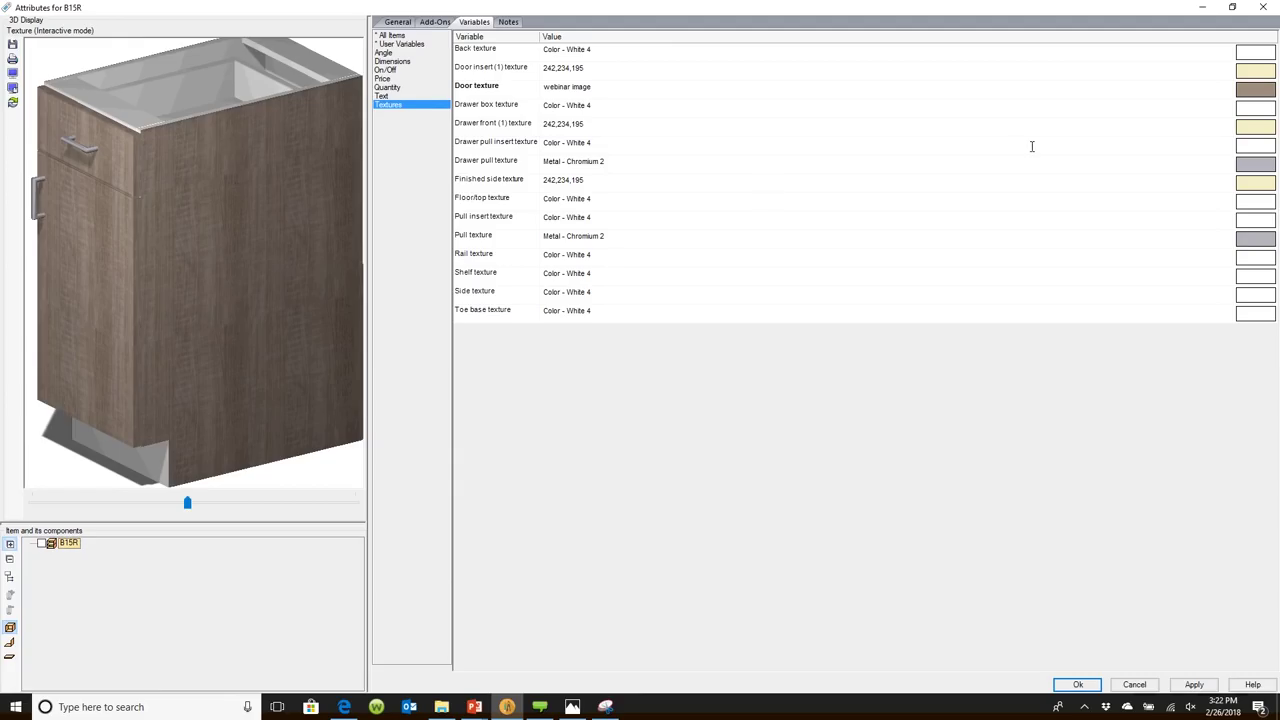
{"action": "left_click", "coordinate": [1258, 92]}
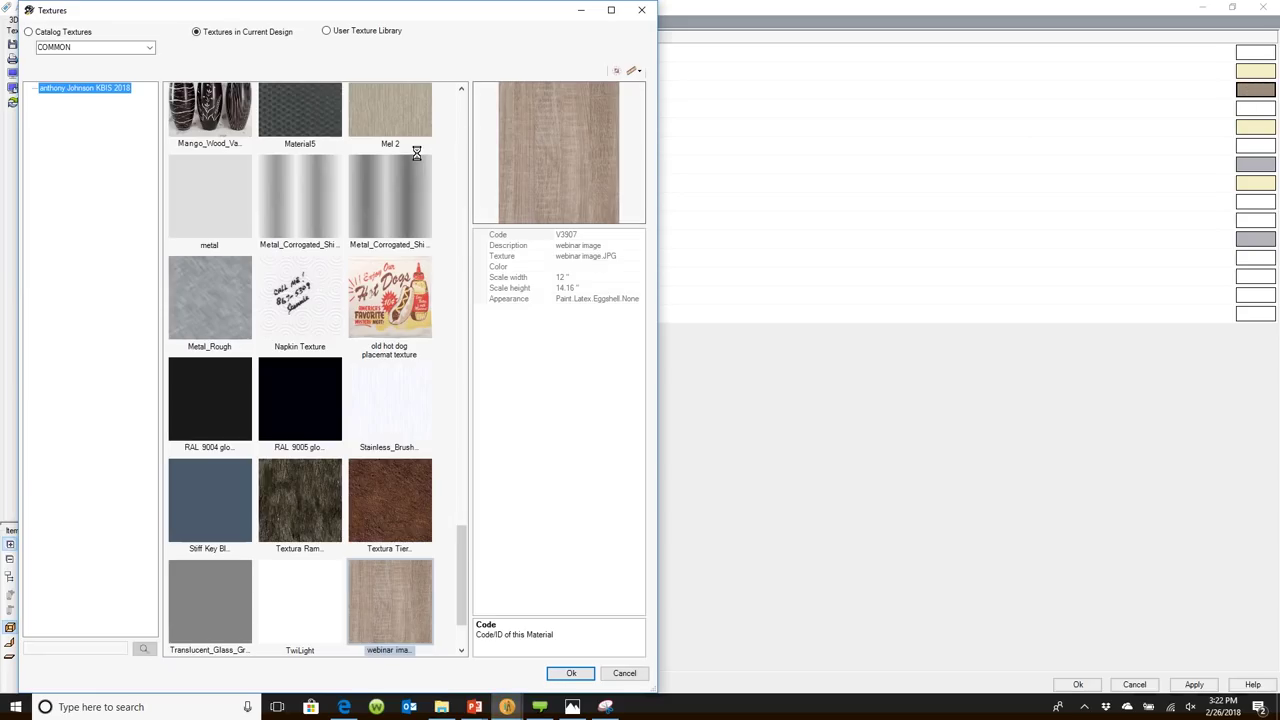
{"action": "left_click", "coordinate": [326, 32]}
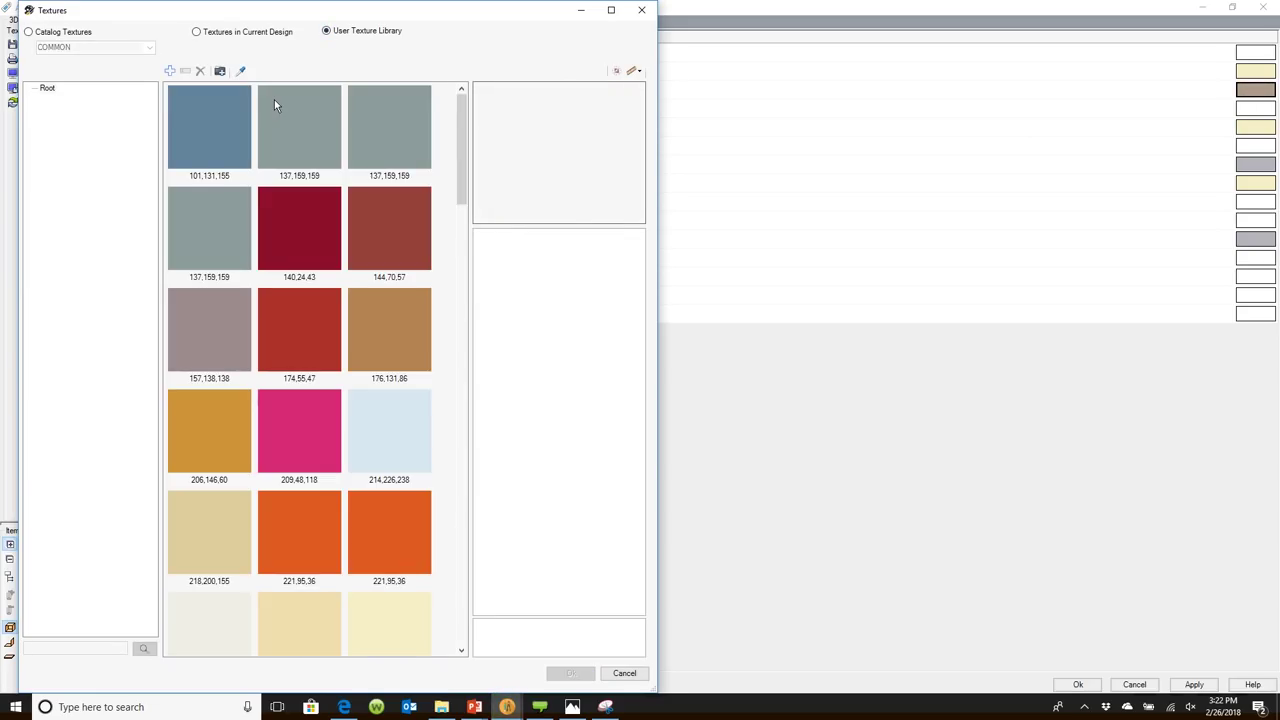
{"action": "left_click", "coordinate": [221, 71]}
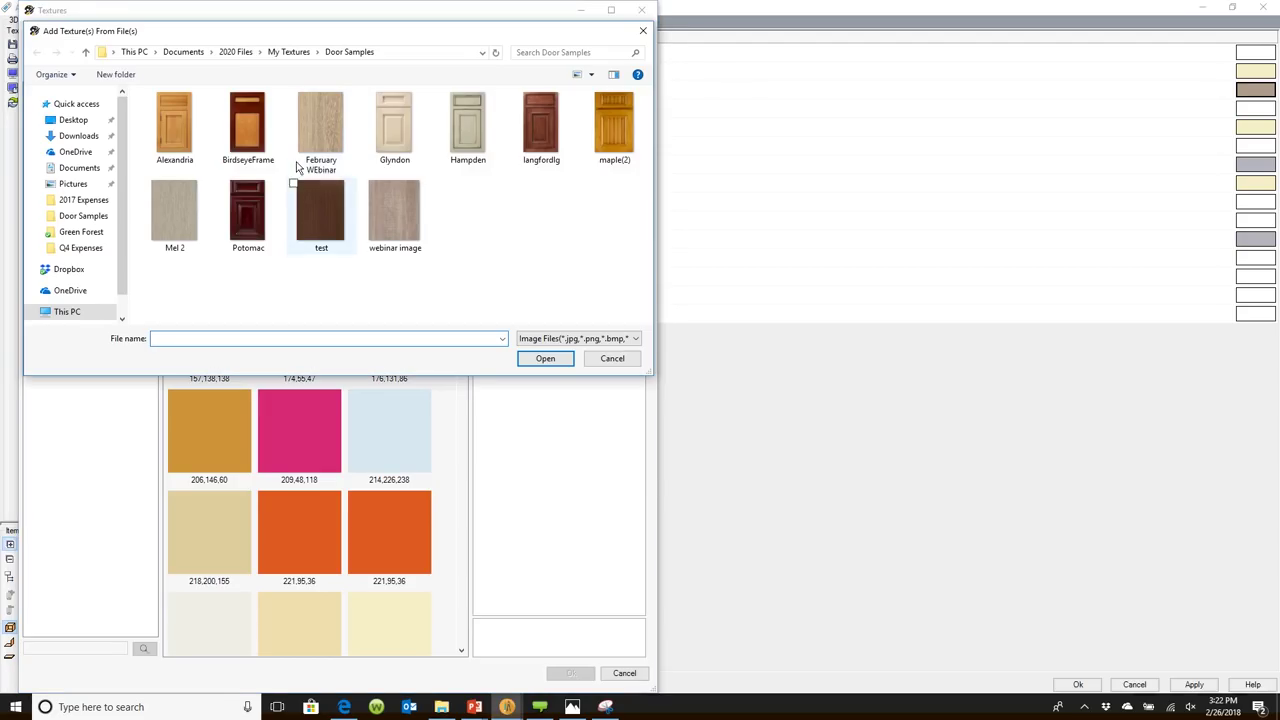
{"action": "left_click", "coordinate": [393, 203]}
{"action": "left_click", "coordinate": [540, 360]}
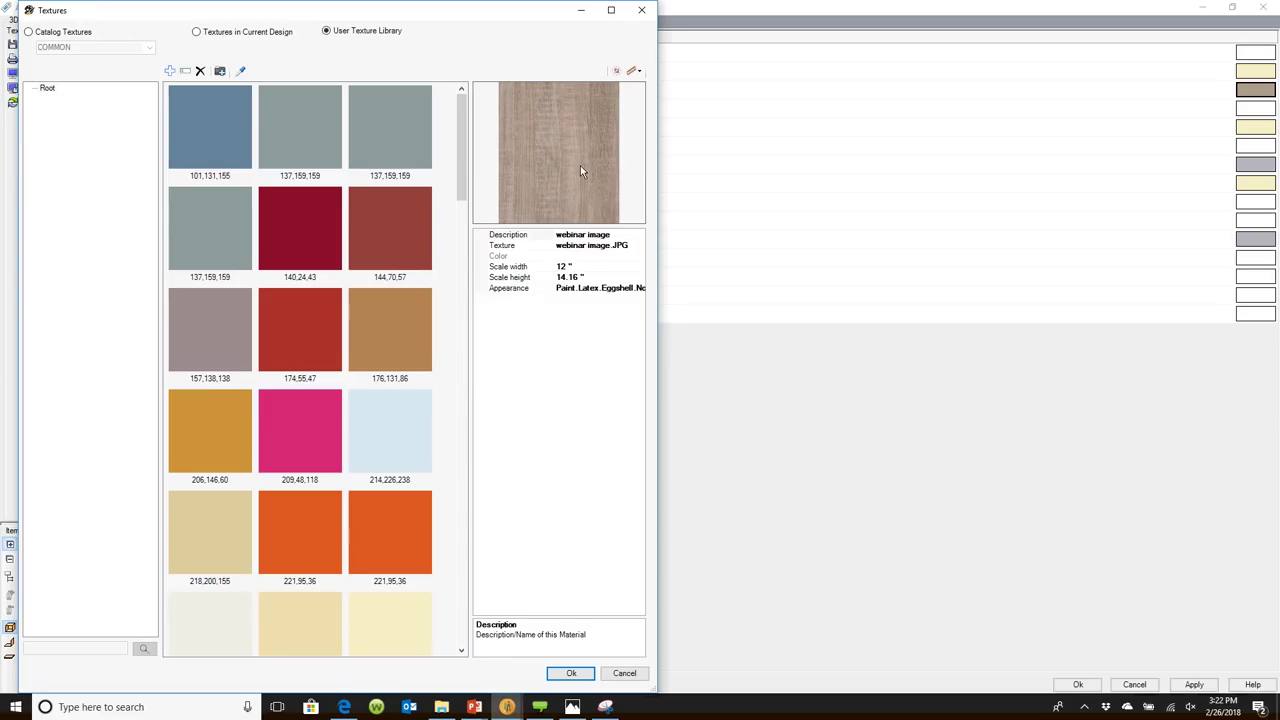
Set the webinar image texture's scale width to 24 inches with its proportional height and apply it to the door.
{"action": "left_click", "coordinate": [579, 267]}
{"action": "type", "text": "24"}
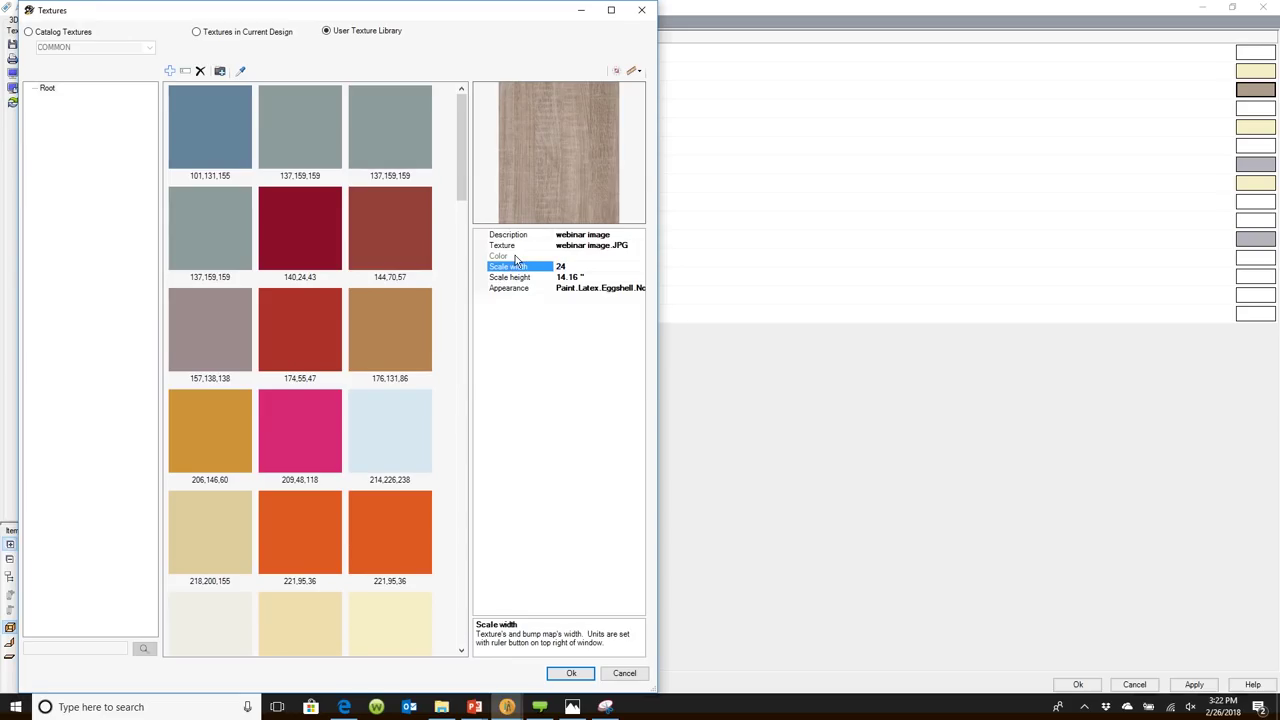
{"action": "left_click", "coordinate": [600, 280]}
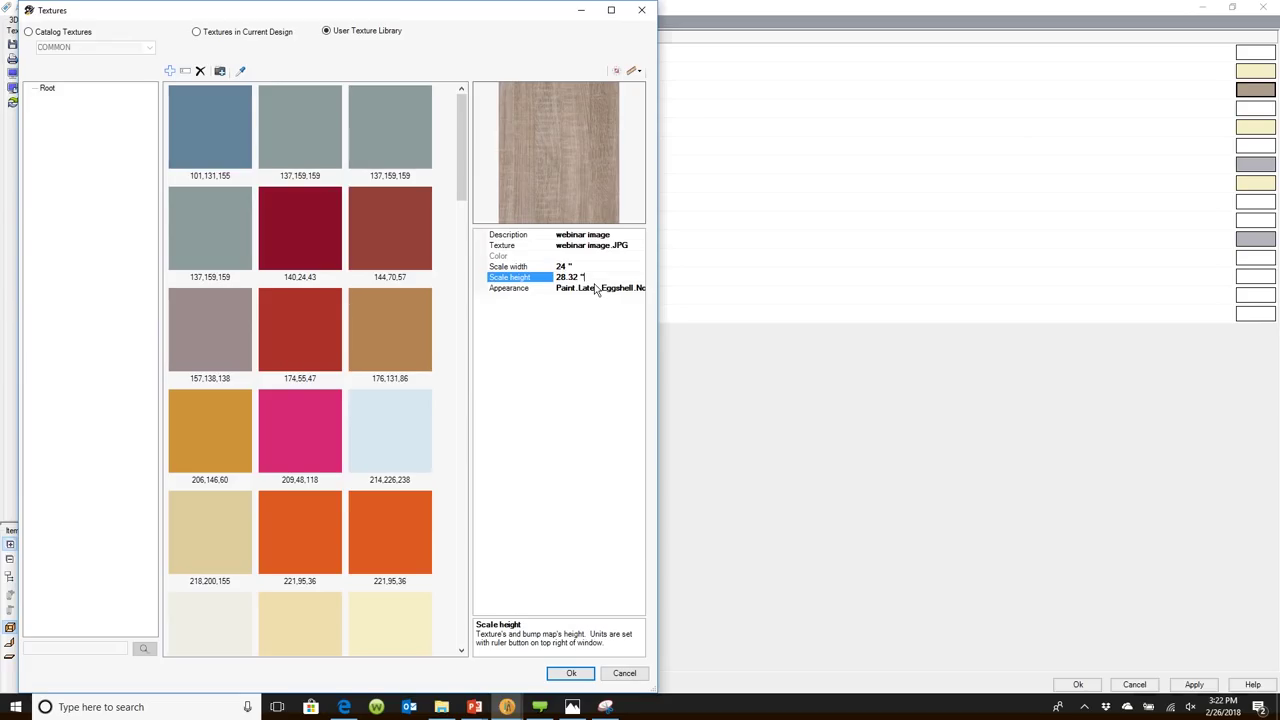
{"action": "left_click", "coordinate": [571, 675]}
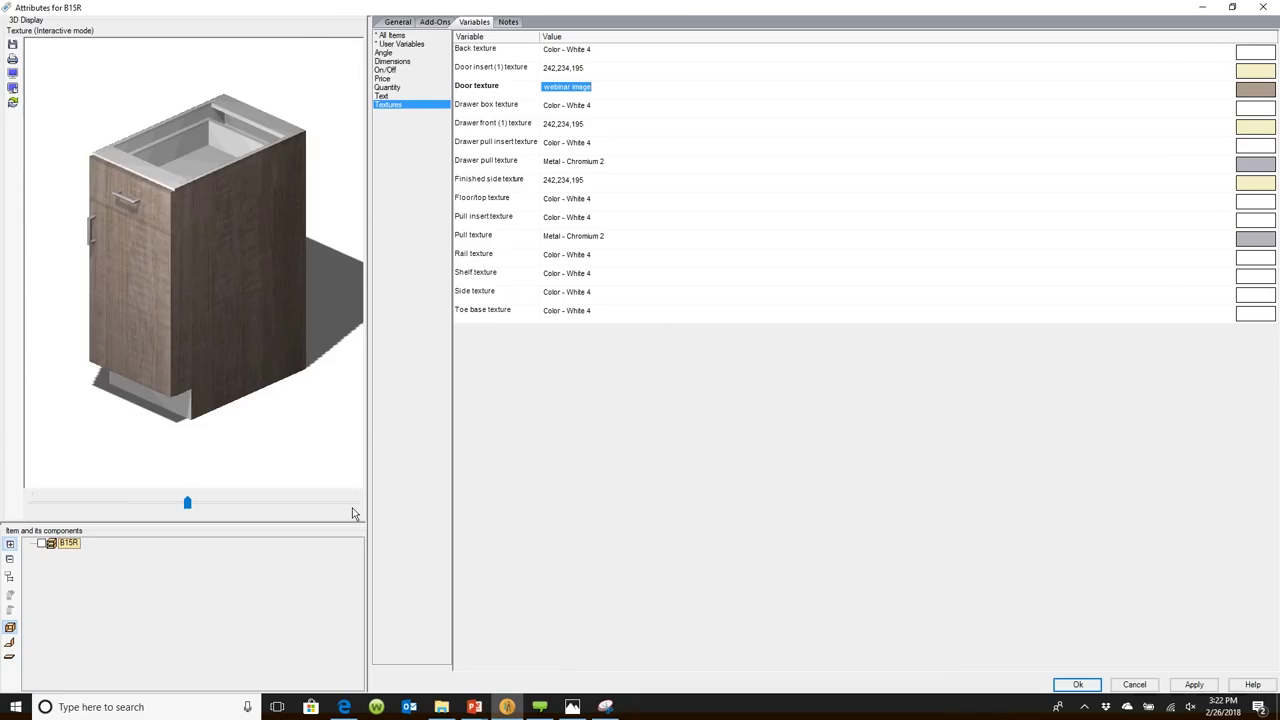
Examine the wood grain's scale on the cabinet's front and both sides, and accept the B15R attributes.
{"action": "scroll", "coordinate": [202, 331], "scroll_direction": "up", "scroll_amount": 5}
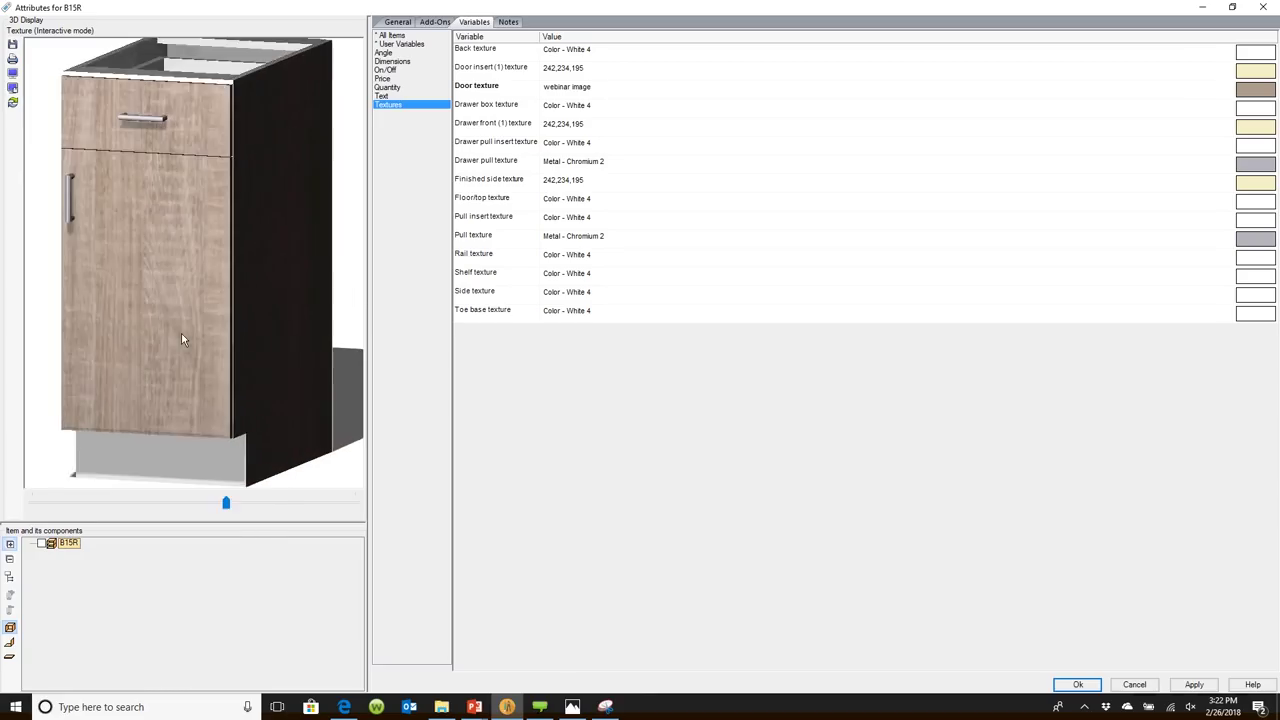
{"action": "left_click_drag", "start_coordinate": [155, 337], "coordinate": [213, 346]}
{"action": "left_click_drag", "start_coordinate": [213, 346], "coordinate": [131, 331]}
{"action": "scroll", "coordinate": [127, 323], "scroll_direction": "up", "scroll_amount": 3}
{"action": "scroll", "coordinate": [127, 323], "scroll_direction": "down", "scroll_amount": 3}
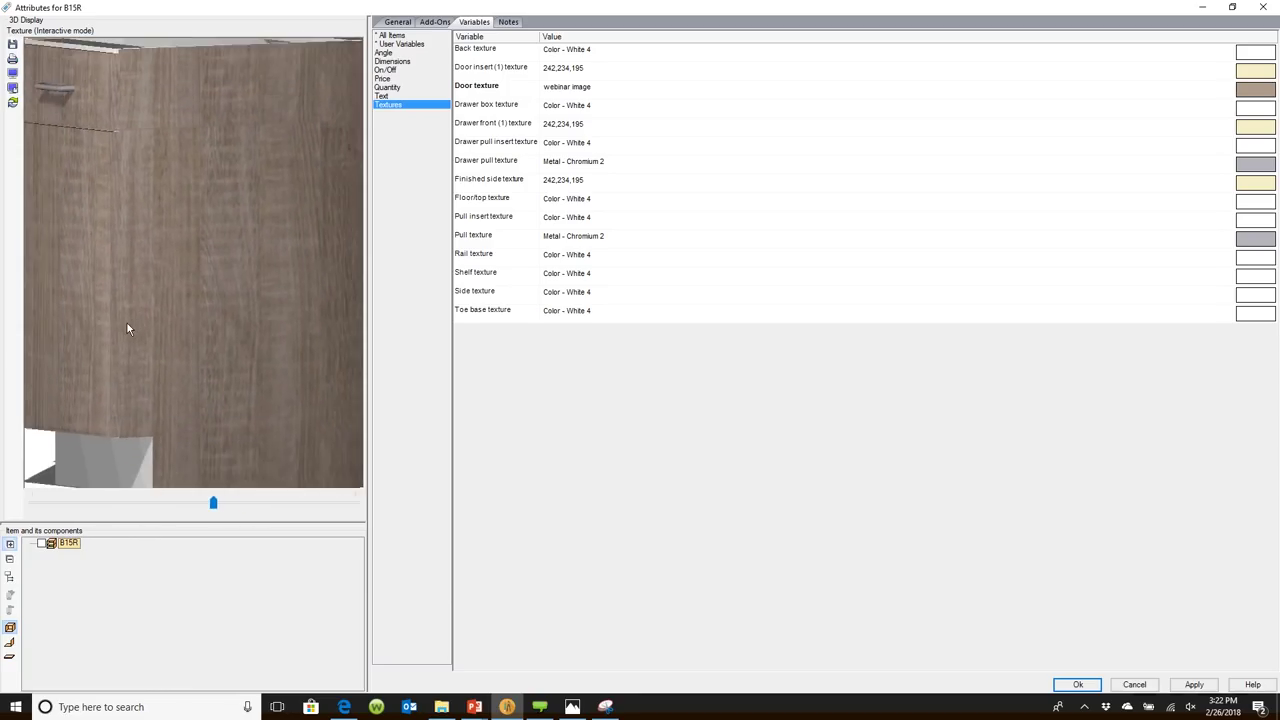
{"action": "left_click_drag", "start_coordinate": [127, 323], "coordinate": [194, 317]}
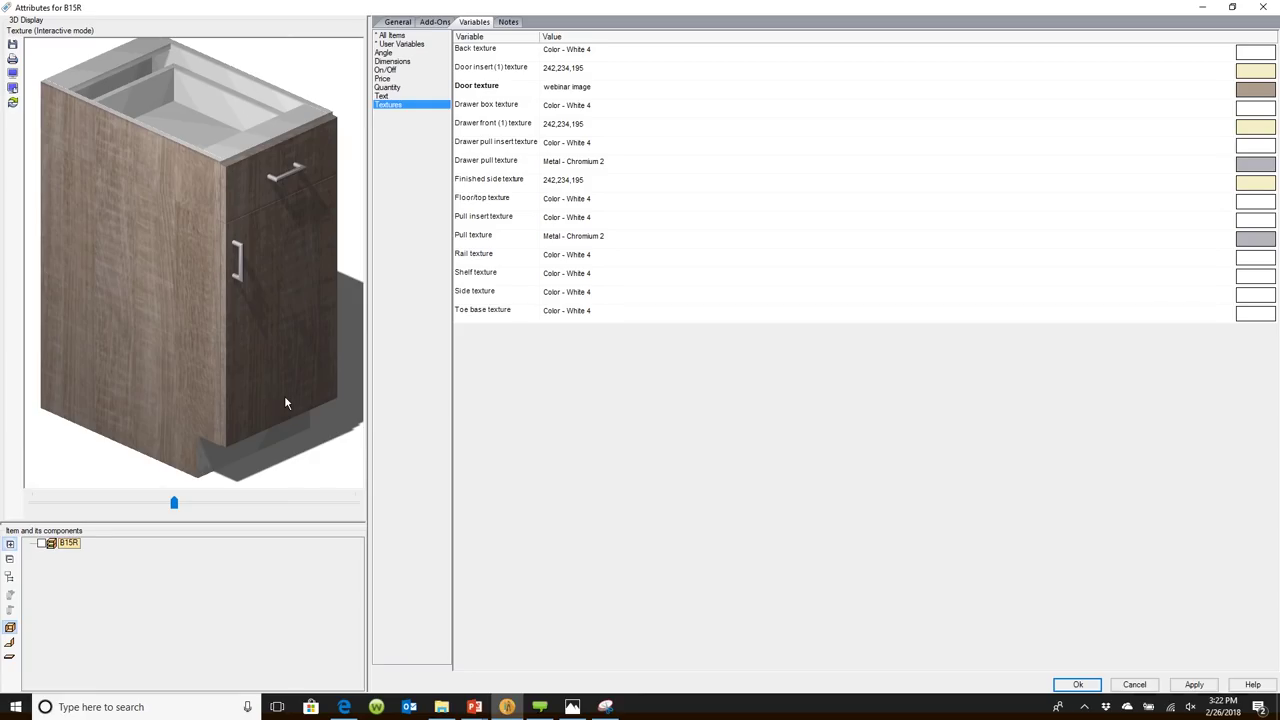
{"action": "left_click", "coordinate": [1076, 685]}
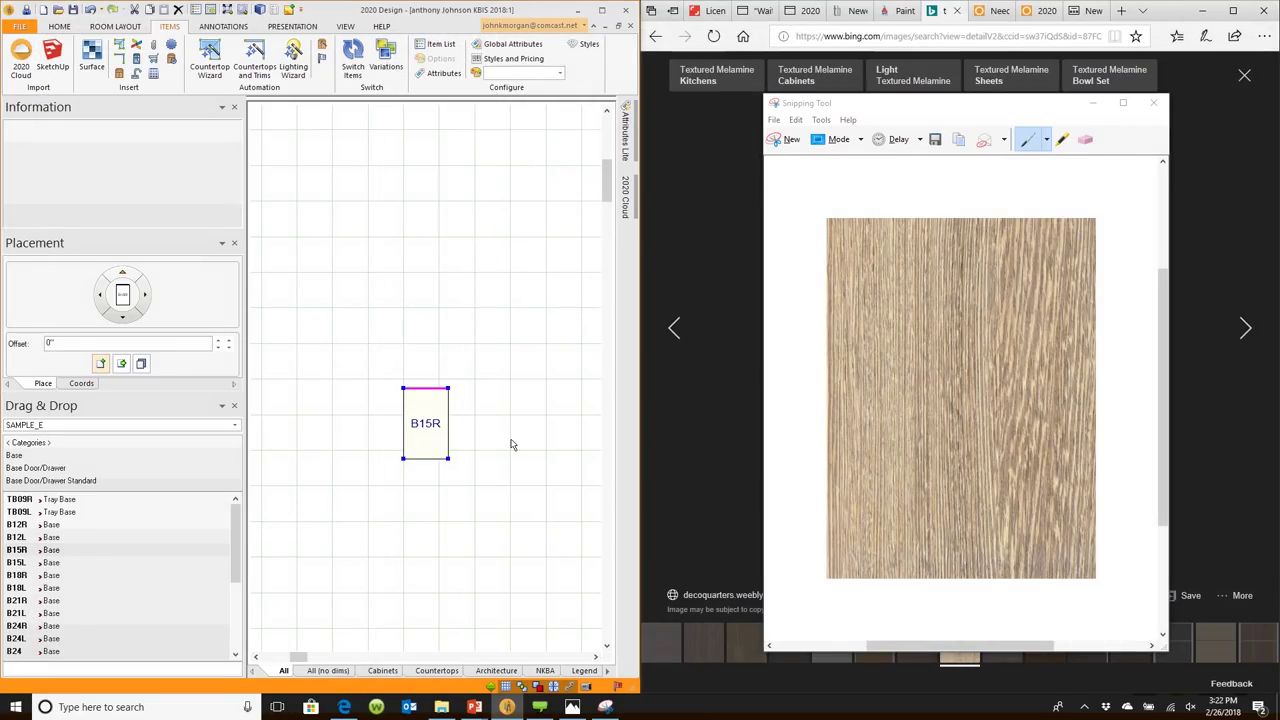
Clear the B15R selection, maximize the design window and switch to the PowerPoint slide show.
{"action": "left_click", "coordinate": [711, 163]}
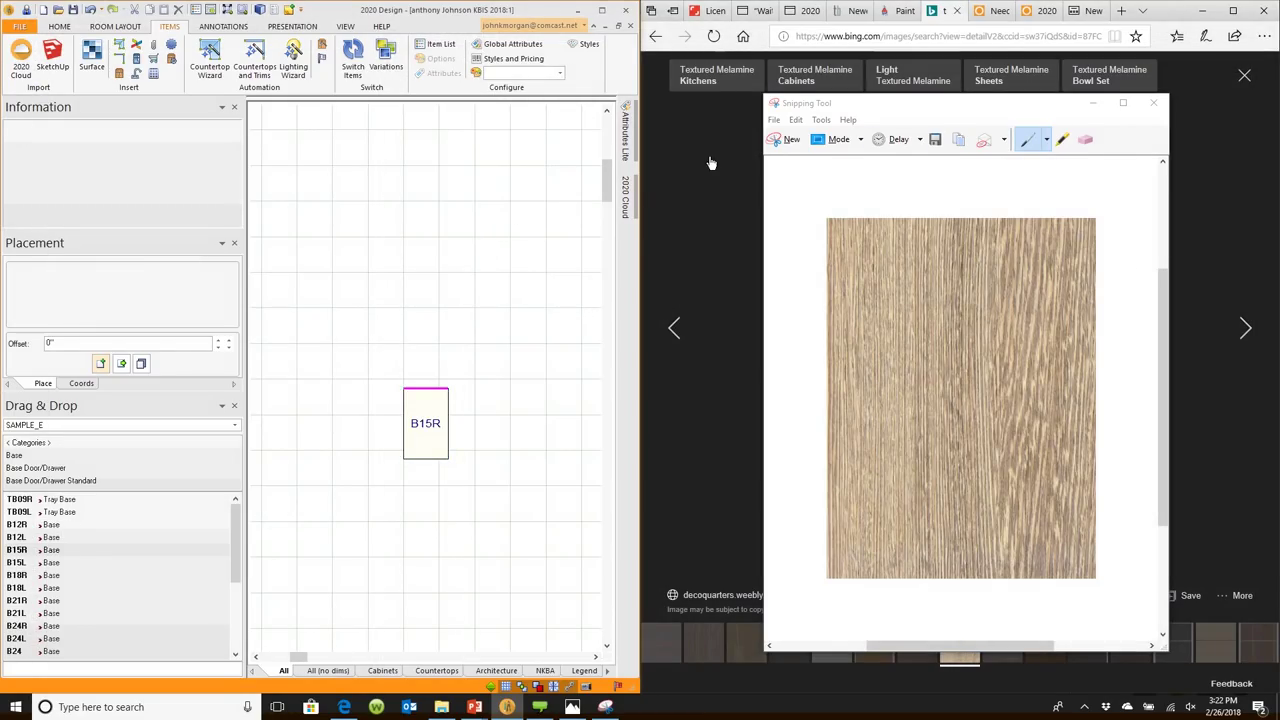
{"action": "left_click", "coordinate": [601, 10]}
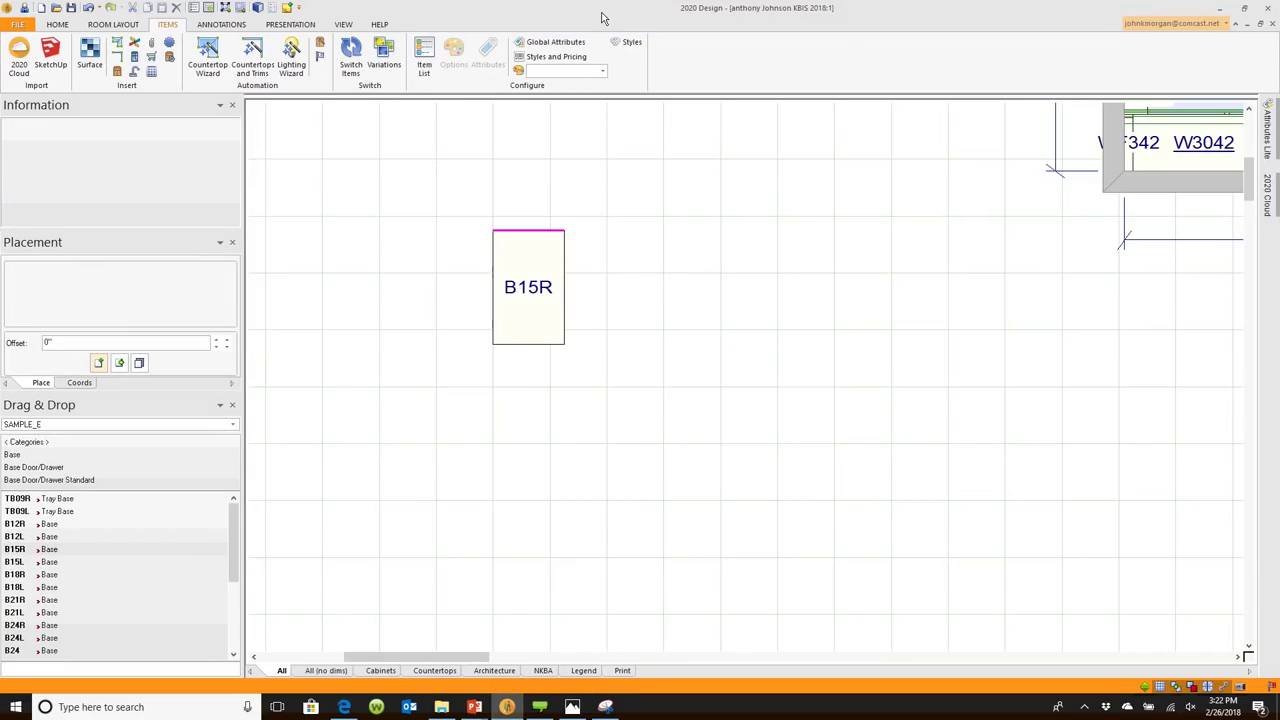
{"action": "right_click", "coordinate": [658, 342]}
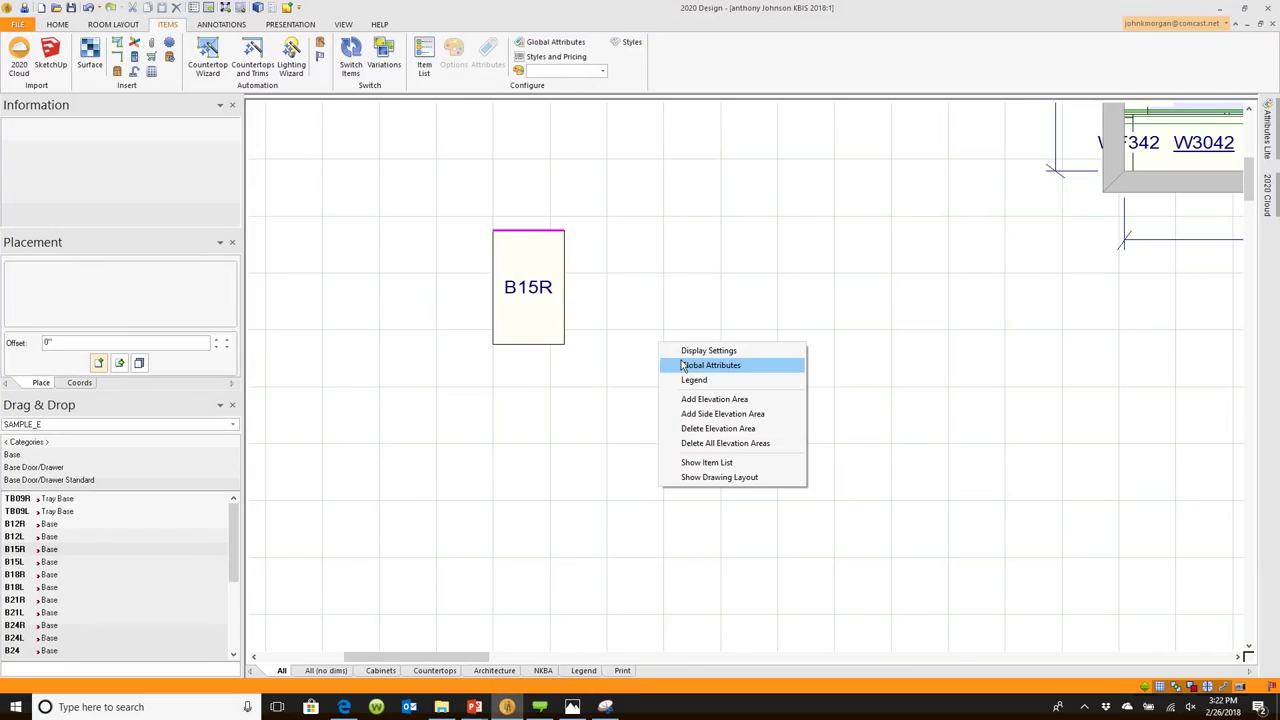
{"action": "left_click", "coordinate": [672, 278]}
{"action": "scroll", "coordinate": [672, 278], "scroll_direction": "down", "scroll_amount": 4}
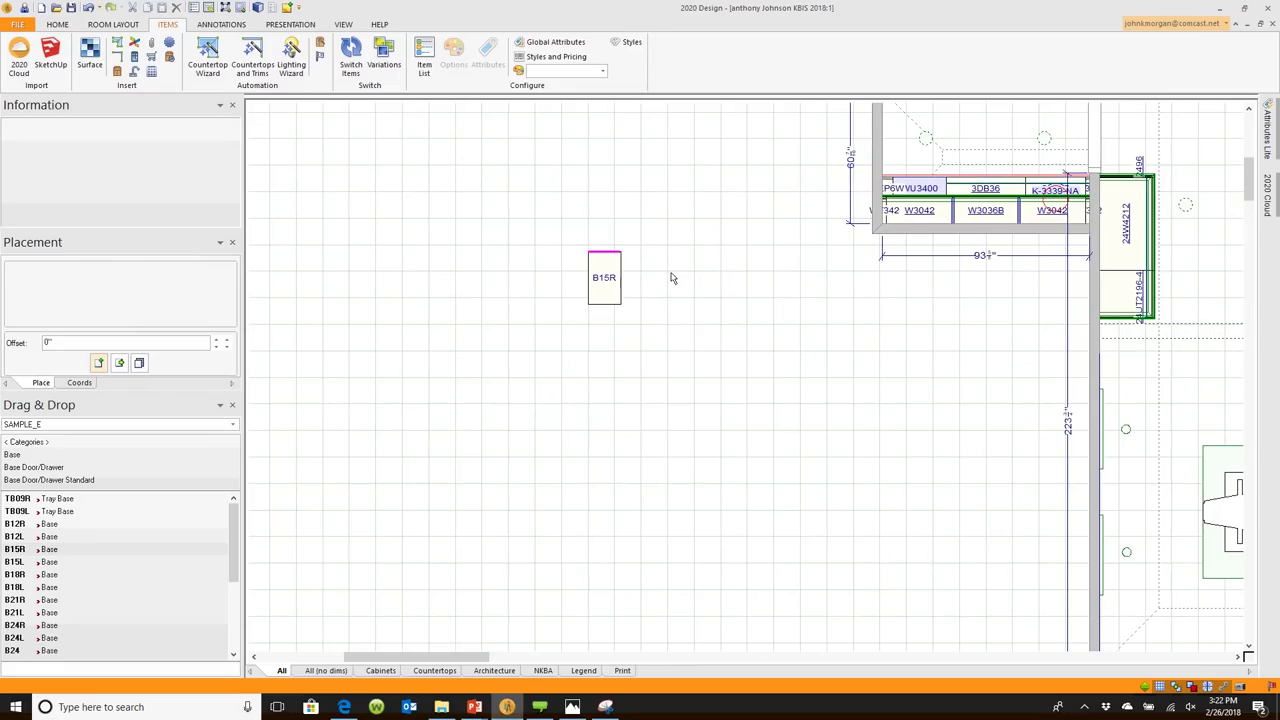
{"action": "mouse_move", "coordinate": [475, 707]}
{"action": "left_click", "coordinate": [543, 640]}
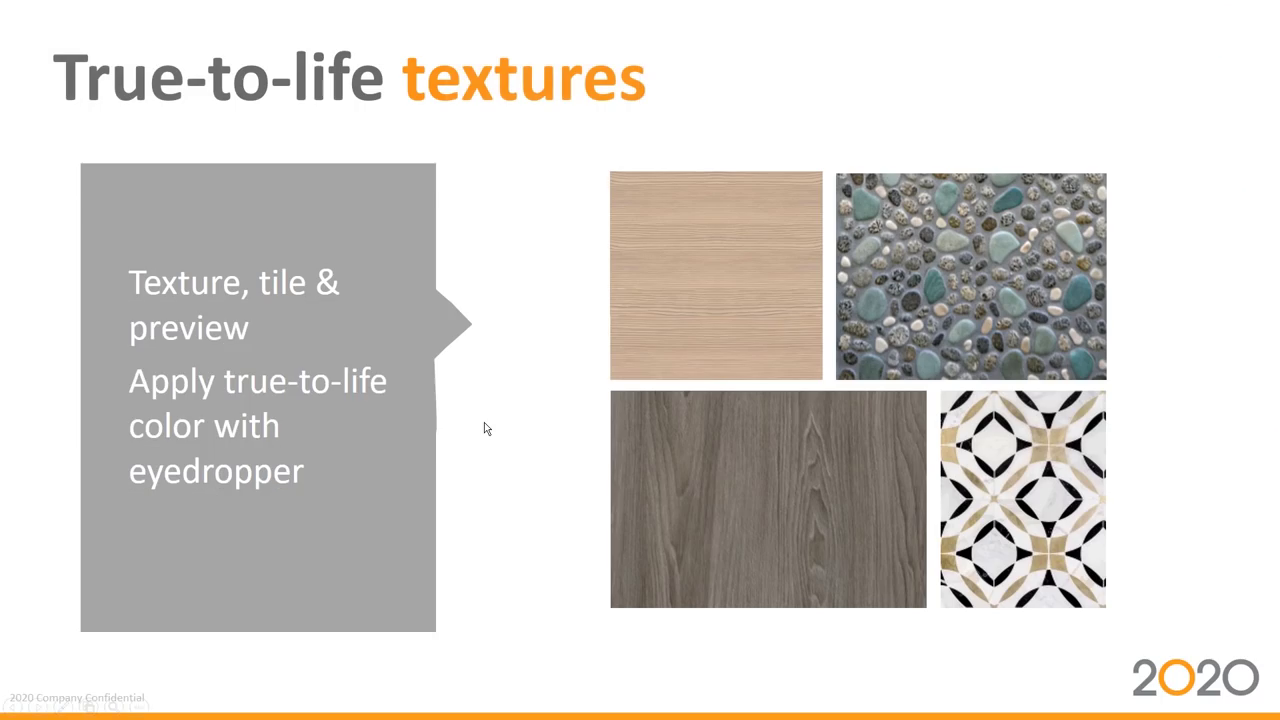
{"action": "left_click", "coordinate": [484, 428]}
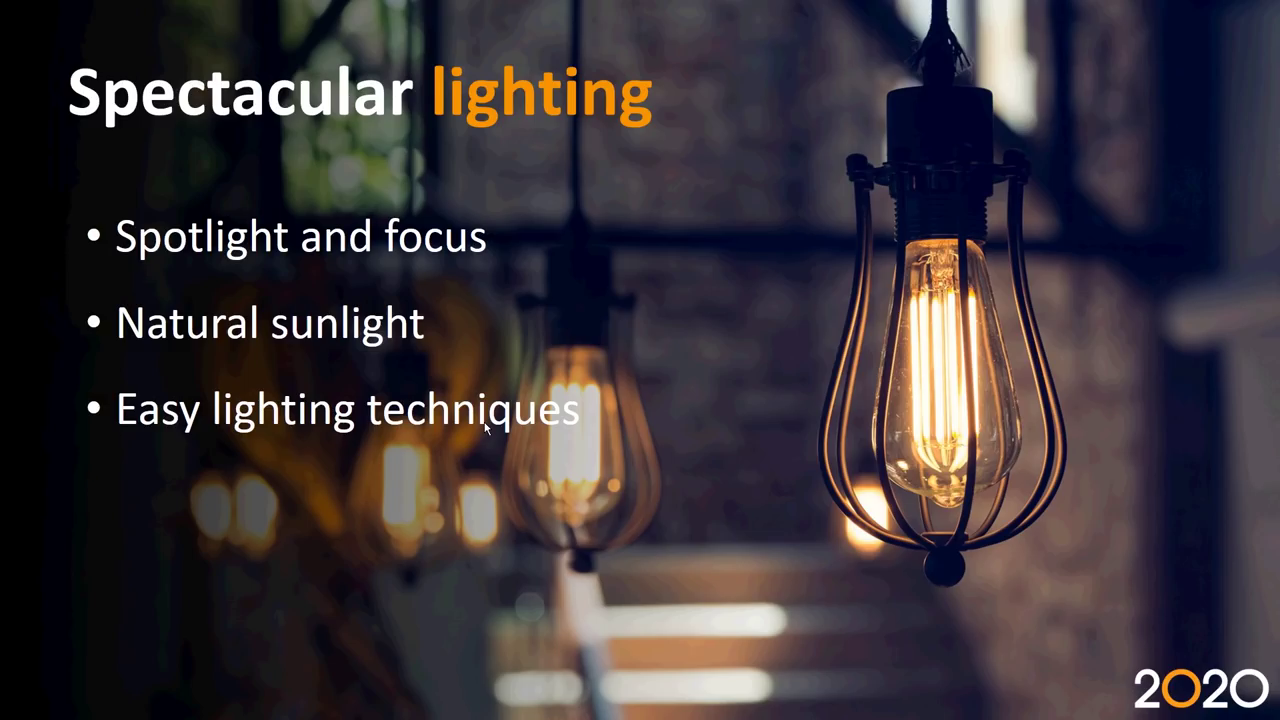
{"action": "key", "text": "Right"}
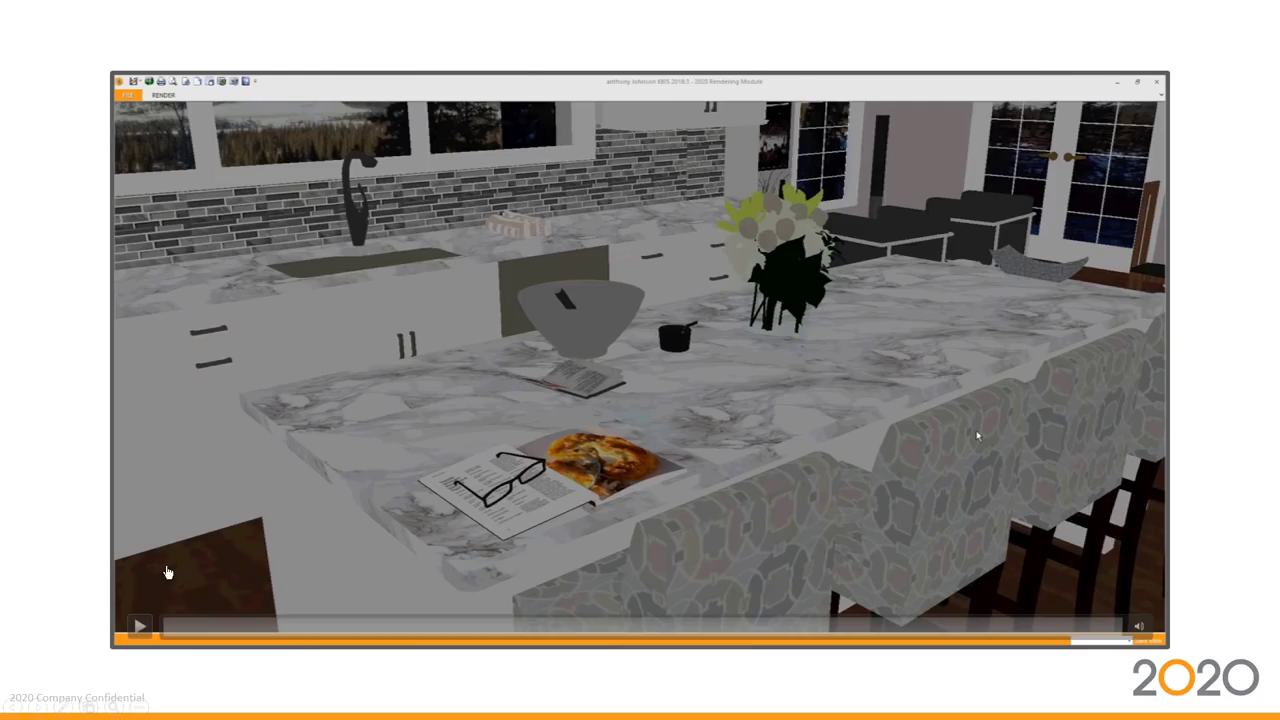
{"action": "left_click", "coordinate": [140, 627]}
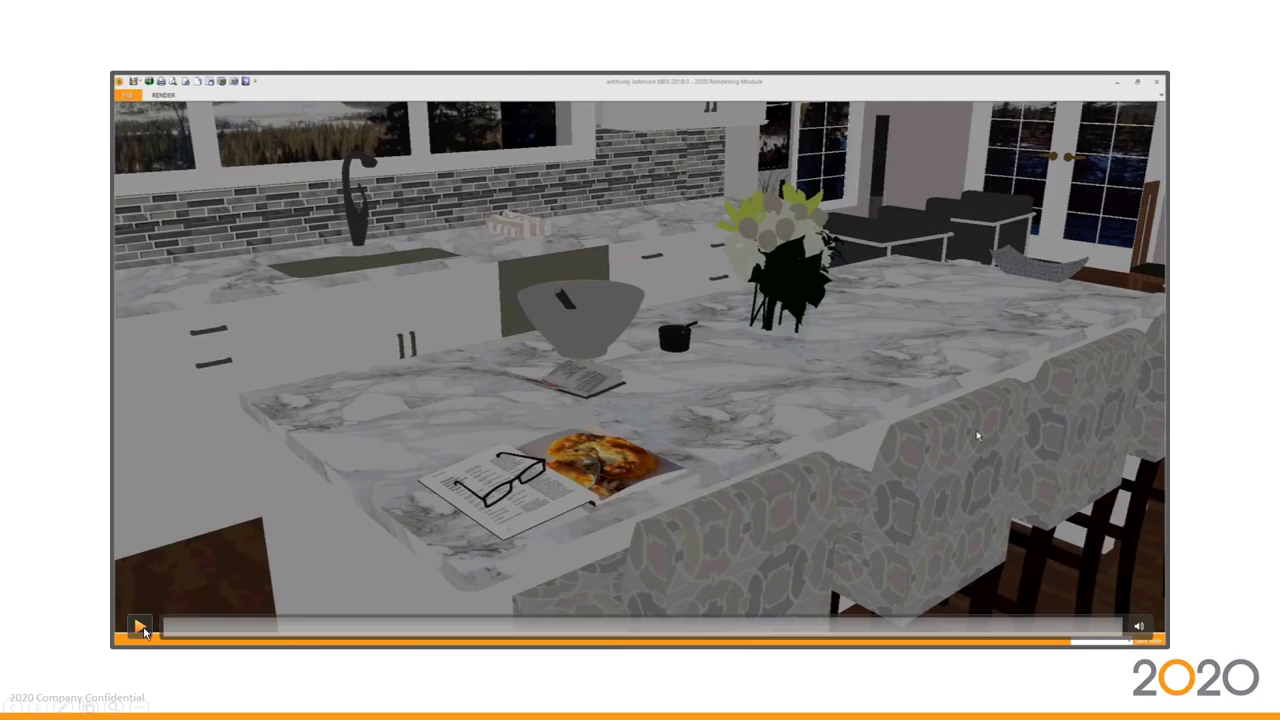
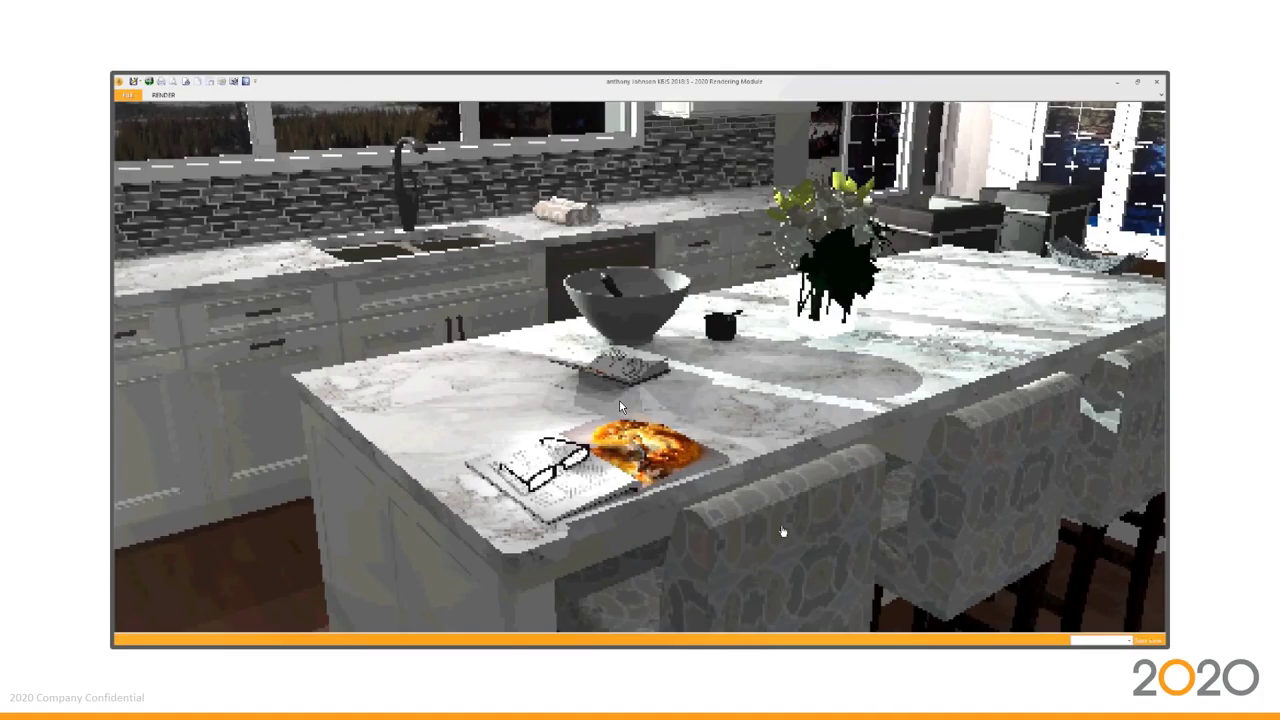
{"action": "mouse_move", "coordinate": [785, 530]}
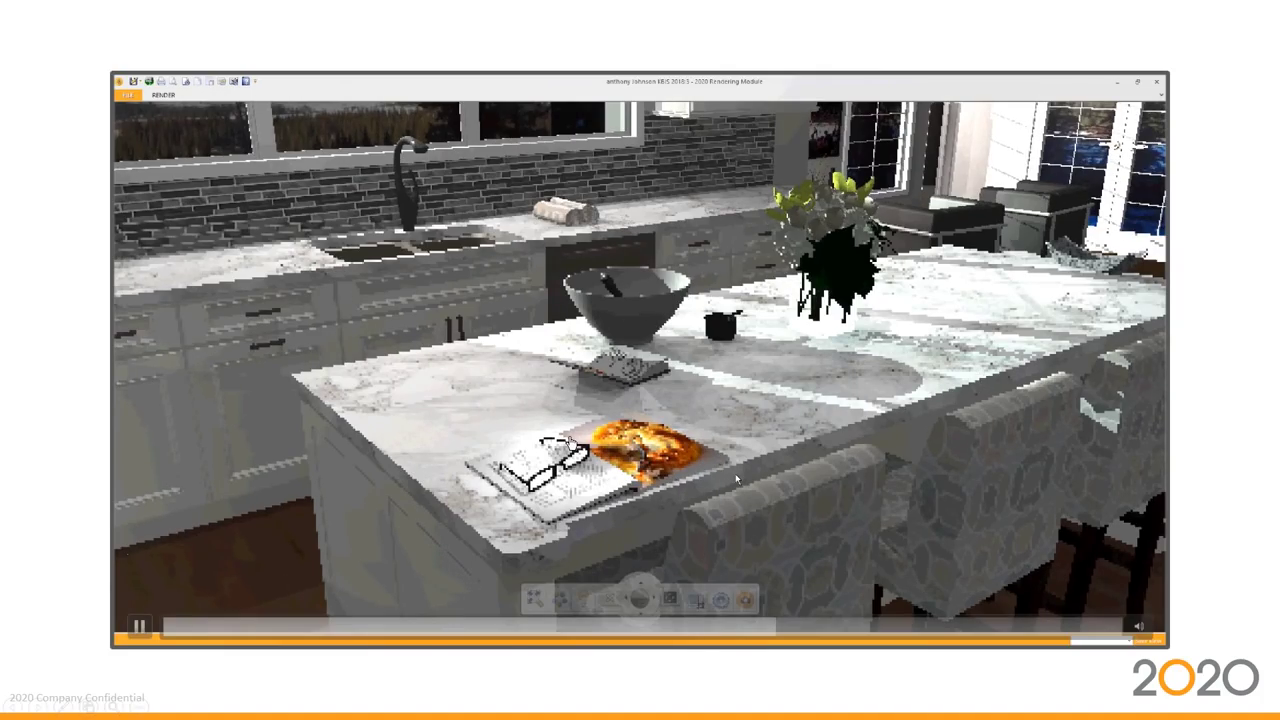
{"action": "left_click", "coordinate": [150, 622]}
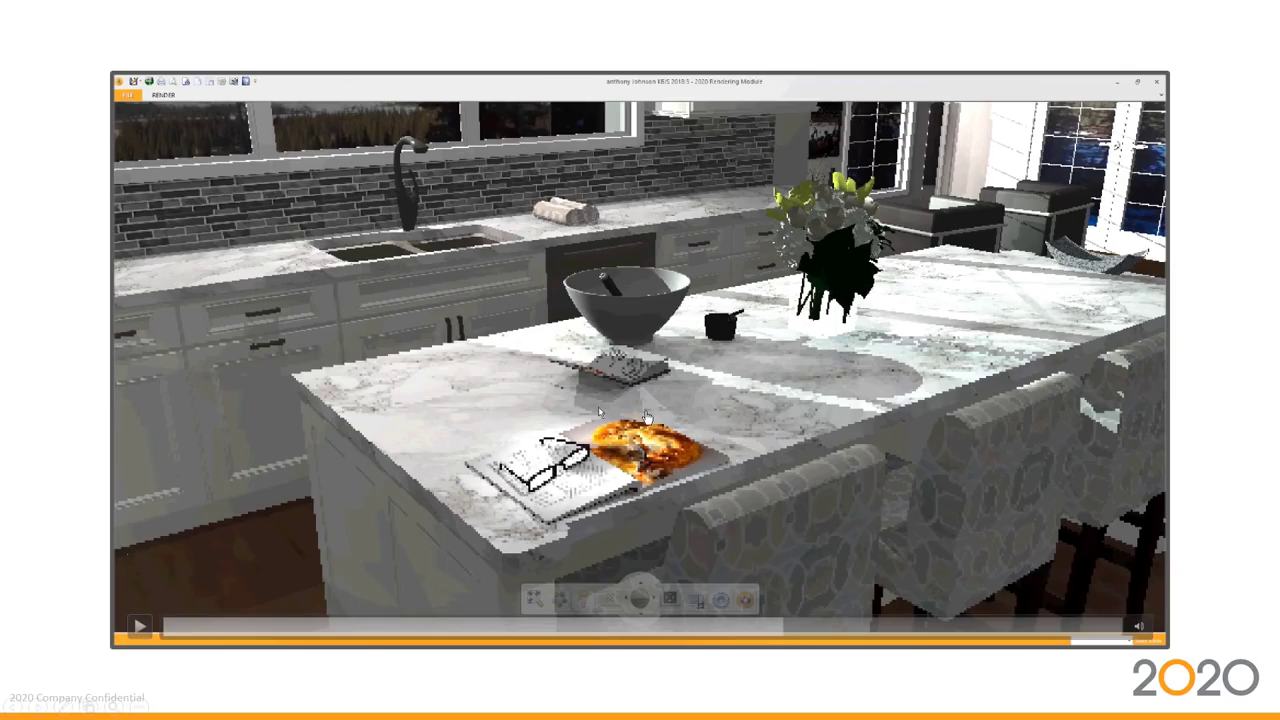